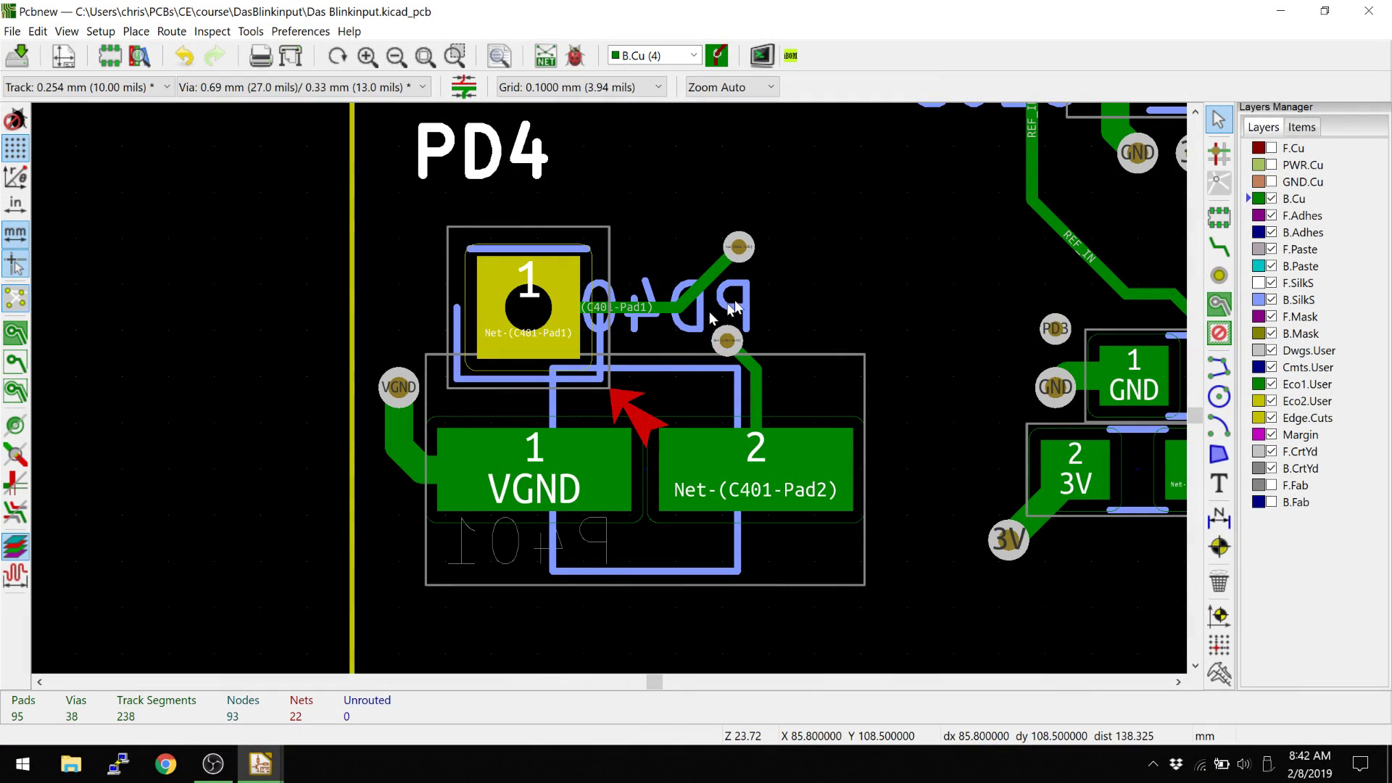
Select the whole P401 CONN_01X01 footprint near PD4 and centre it in view.
{"action": "scroll", "coordinate": [607, 394], "scroll_direction": "down", "scroll_amount": 1}
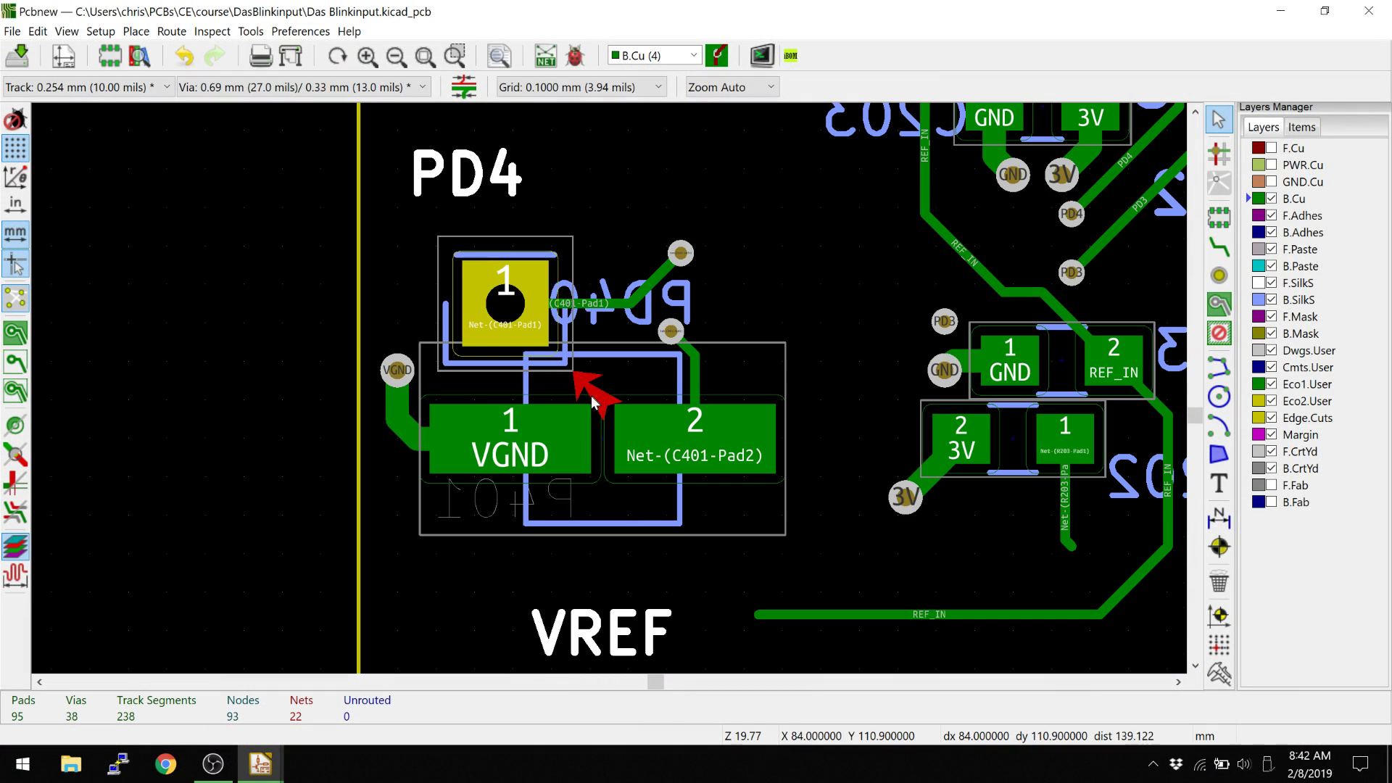
{"action": "middle_click_drag", "start_coordinate": [593, 402], "coordinate": [669, 385]}
{"action": "scroll", "coordinate": [485, 402], "scroll_direction": "up", "scroll_amount": 2}
{"action": "scroll", "coordinate": [653, 399], "scroll_direction": "down", "scroll_amount": 2}
{"action": "scroll", "coordinate": [680, 400], "scroll_direction": "up", "scroll_amount": 1}
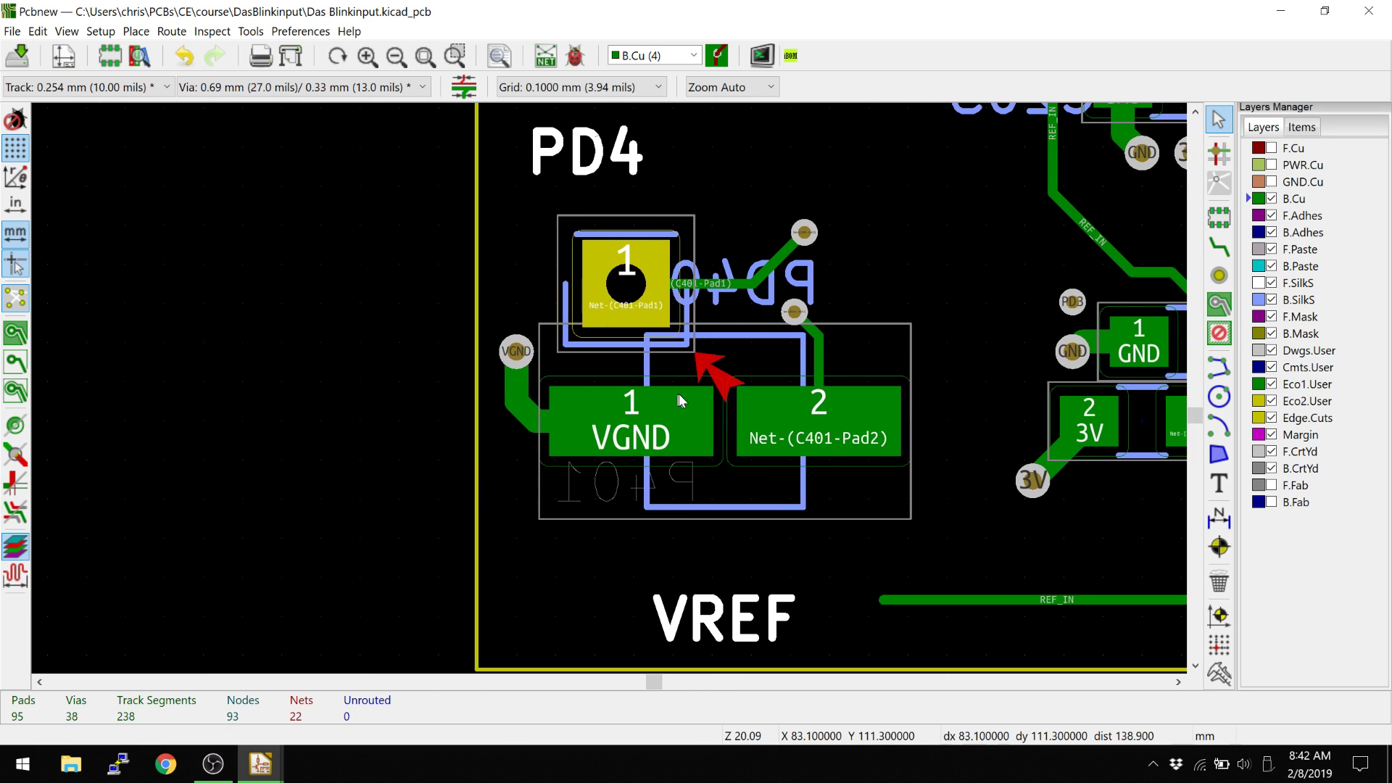
{"action": "scroll", "coordinate": [623, 399], "scroll_direction": "up", "scroll_amount": 1}
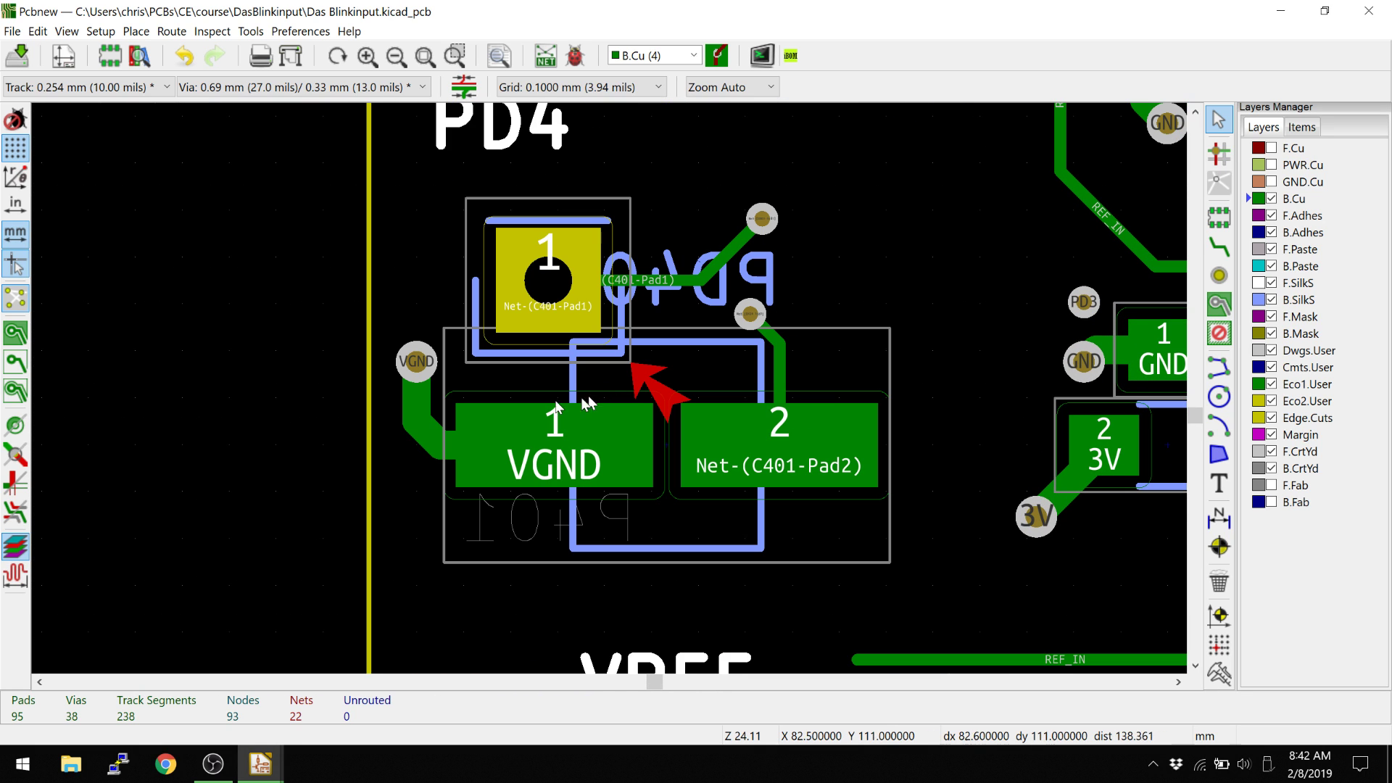
{"action": "left_click", "coordinate": [520, 276]}
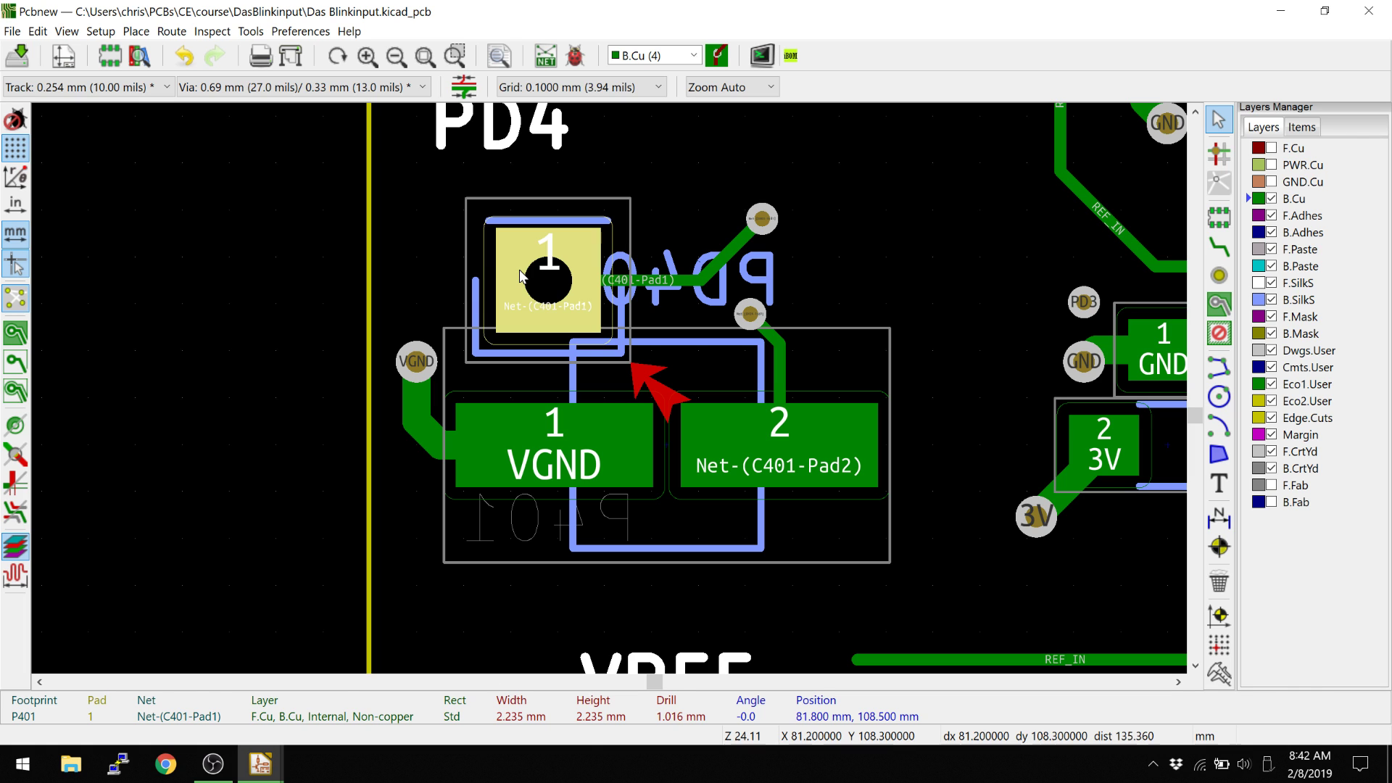
{"action": "left_click", "coordinate": [519, 277]}
{"action": "scroll", "coordinate": [519, 276], "scroll_direction": "up", "scroll_amount": 1}
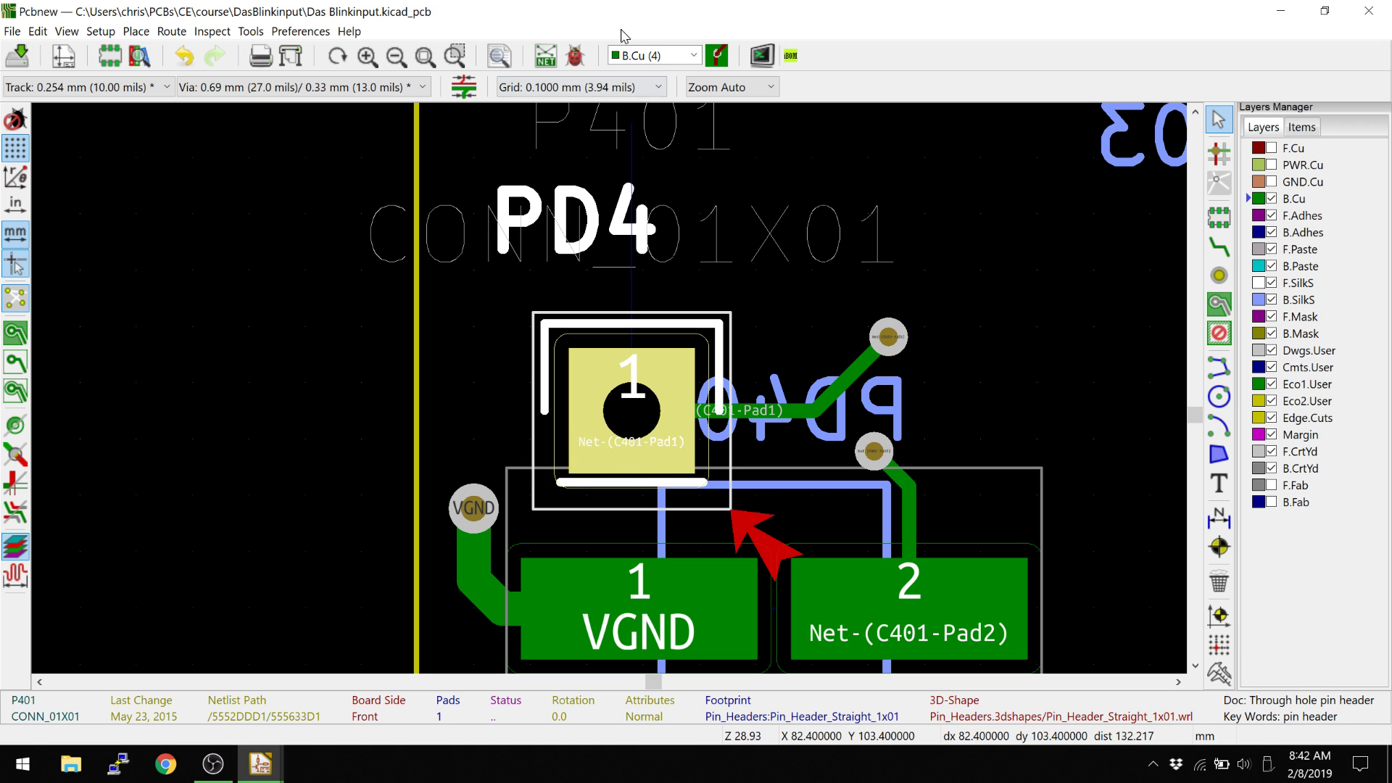
{"action": "middle_click_drag", "start_coordinate": [669, 546], "coordinate": [509, 359]}
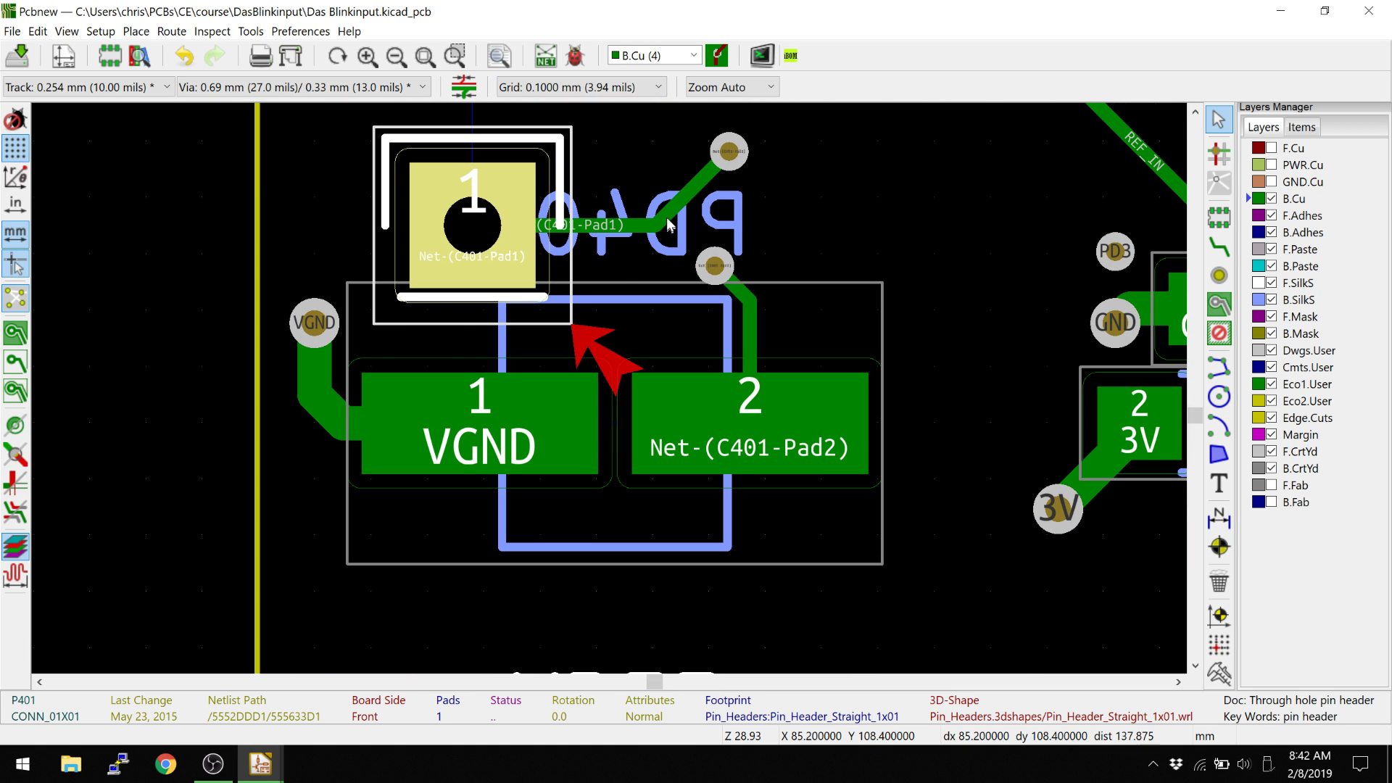
{"action": "middle_click_drag", "start_coordinate": [485, 222], "coordinate": [479, 347]}
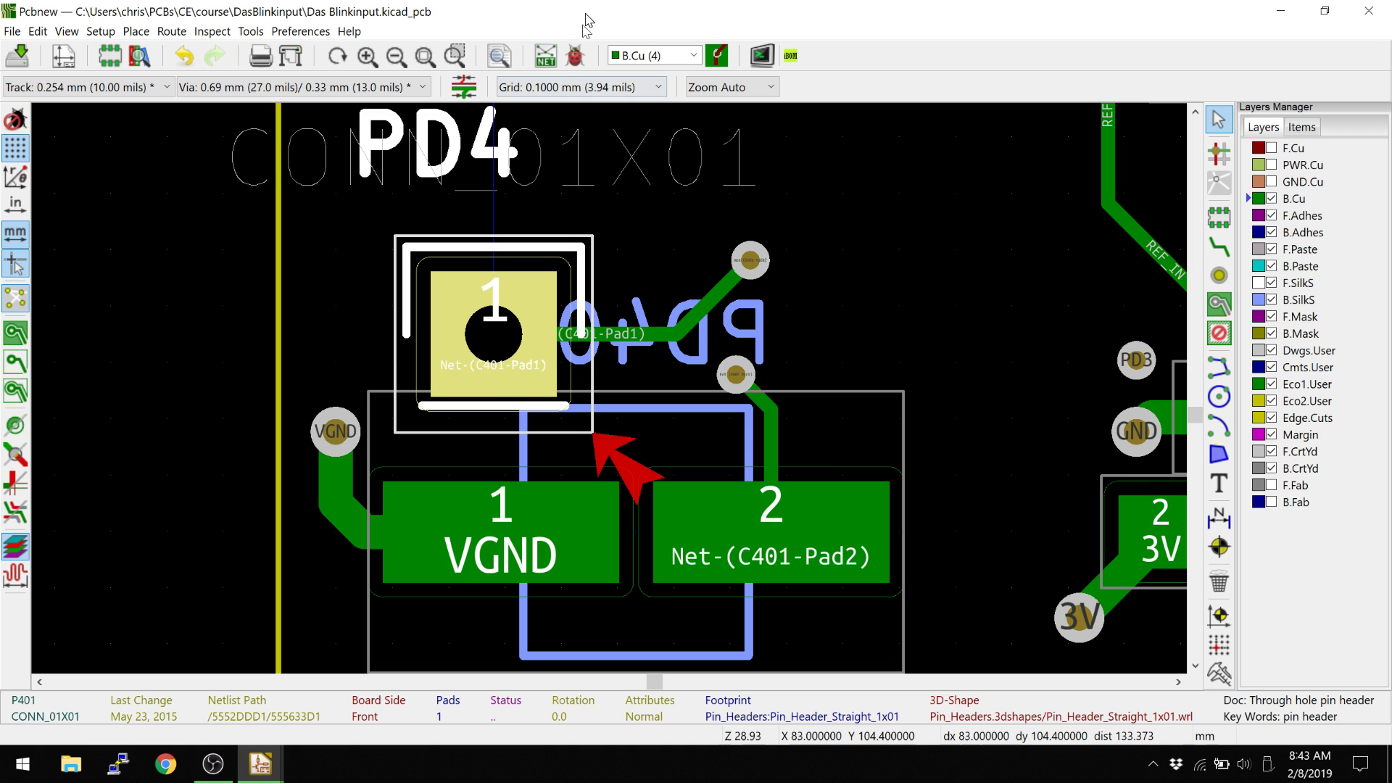
Run the design rules check on the board.
{"action": "left_click", "coordinate": [575, 56]}
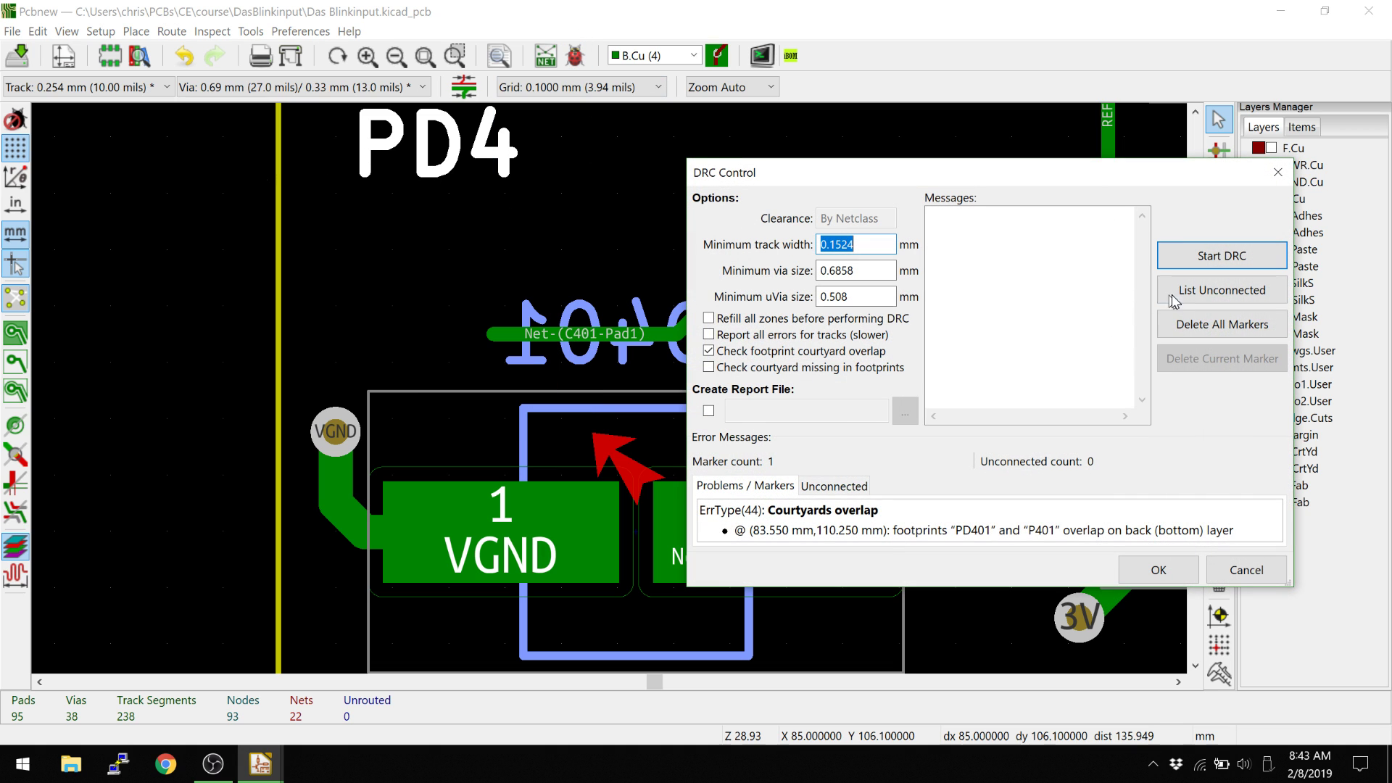
{"action": "left_click", "coordinate": [537, 355]}
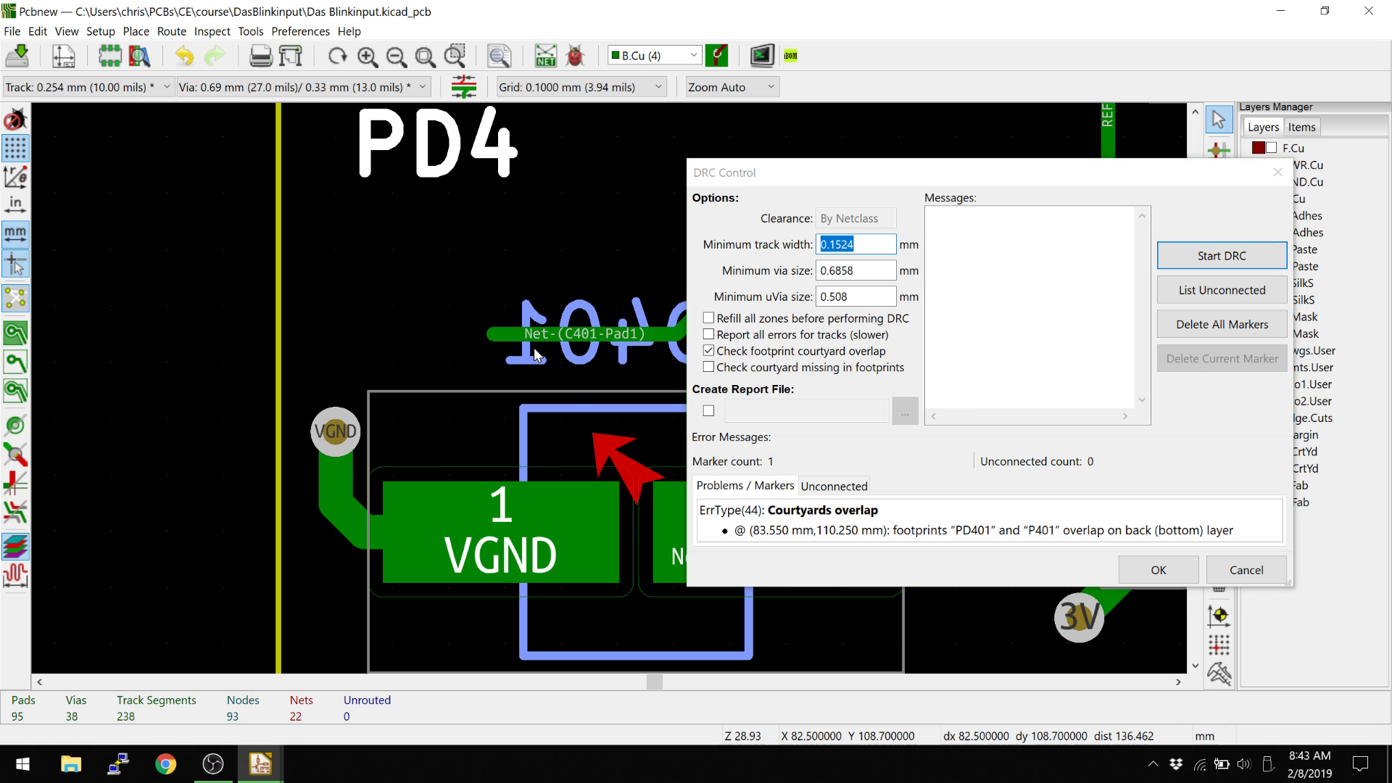
{"action": "left_click", "coordinate": [1233, 257]}
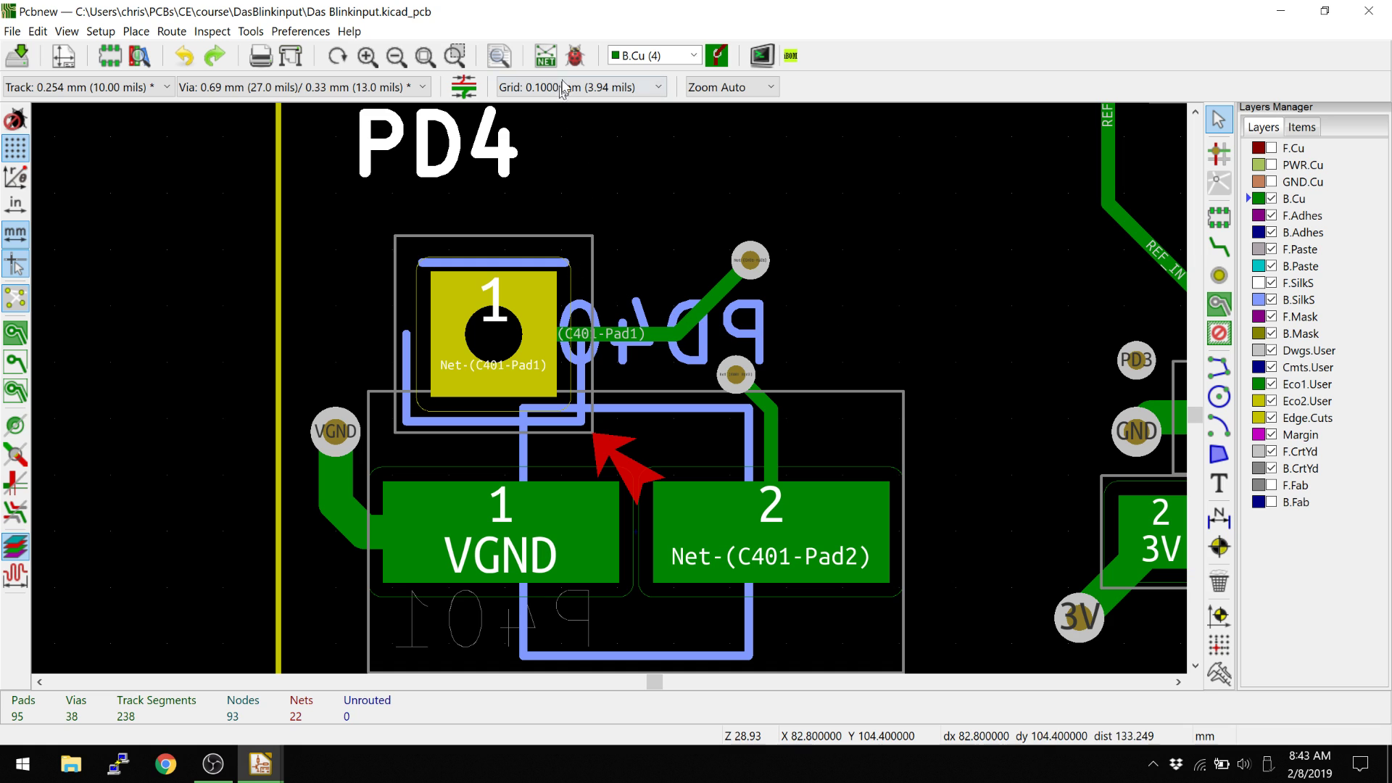
{"action": "left_click", "coordinate": [575, 55]}
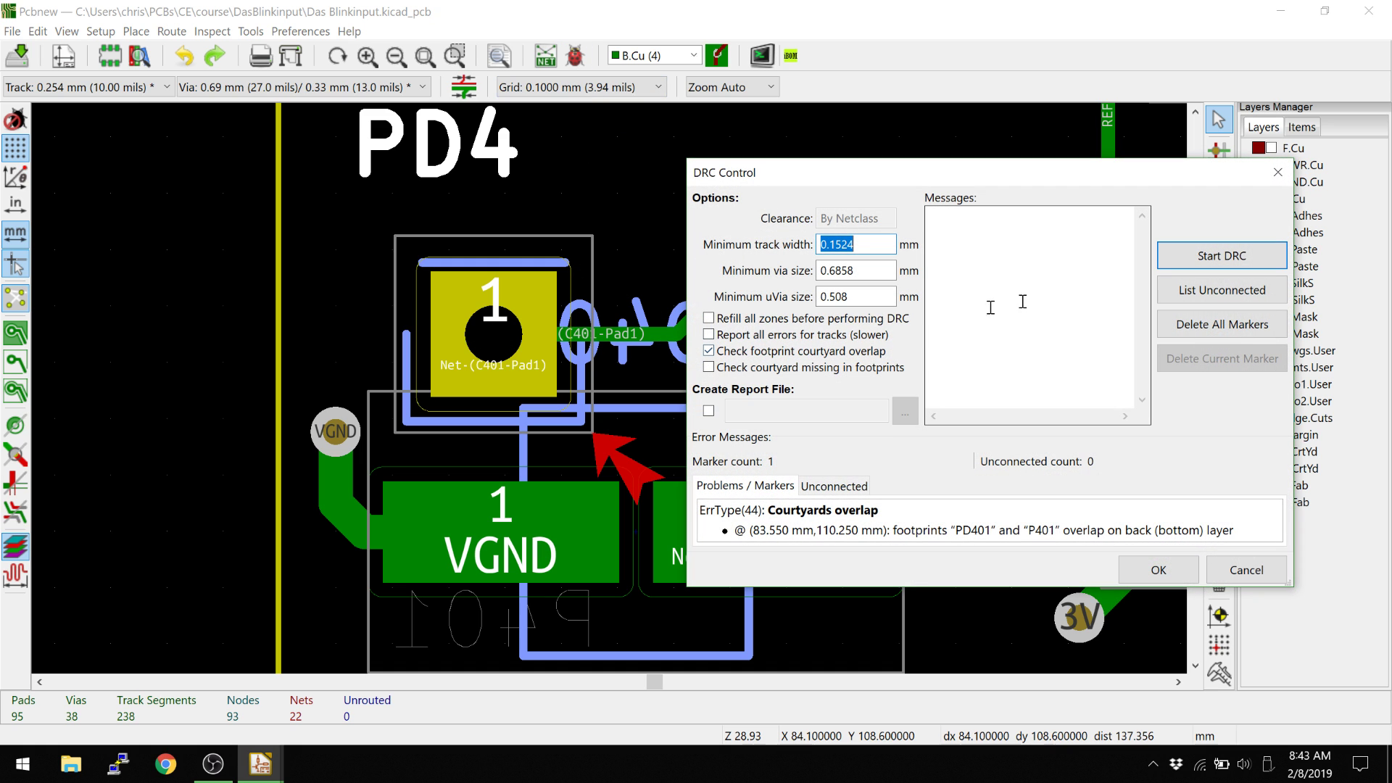
{"action": "left_click", "coordinate": [1172, 255]}
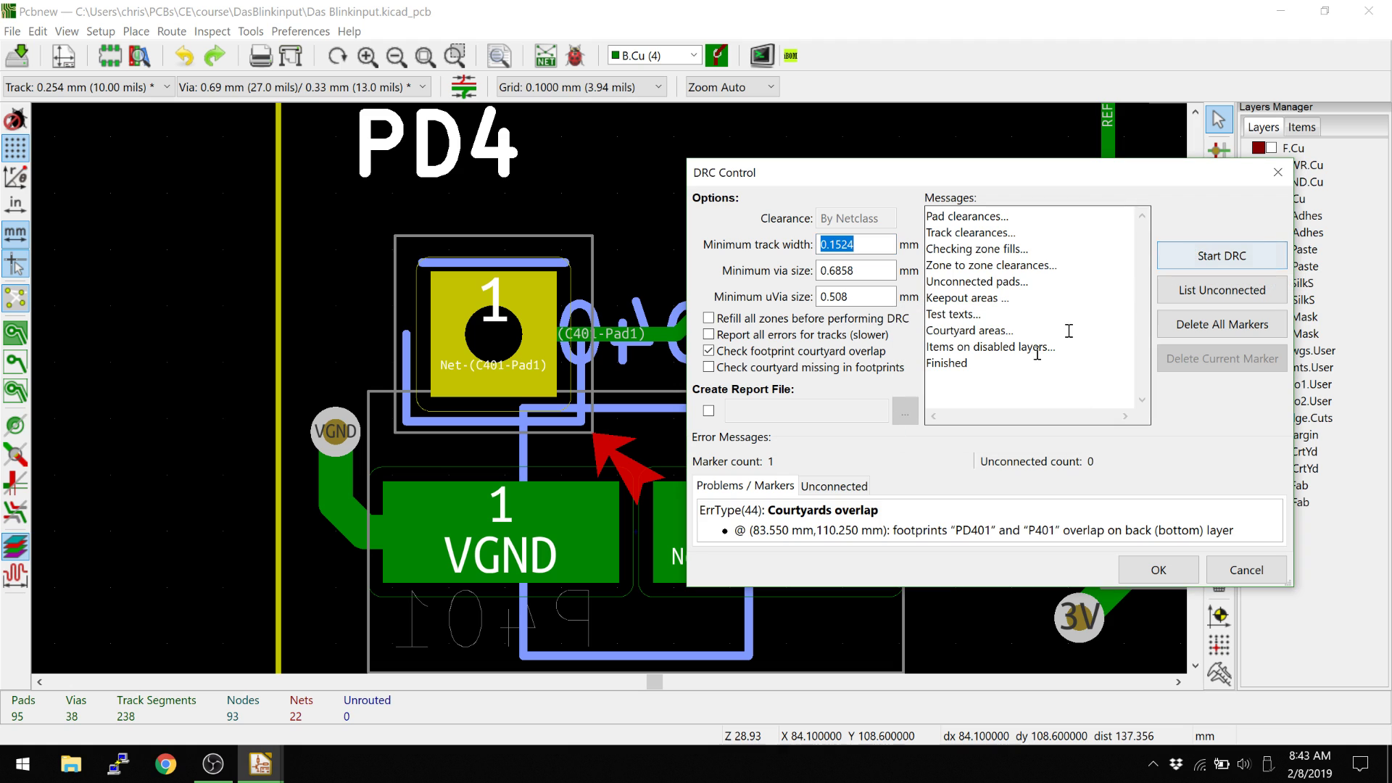
Go to the Courtyards overlap error and delete the P401 footprint.
{"action": "left_click", "coordinate": [943, 530]}
{"action": "double_click", "coordinate": [942, 530]}
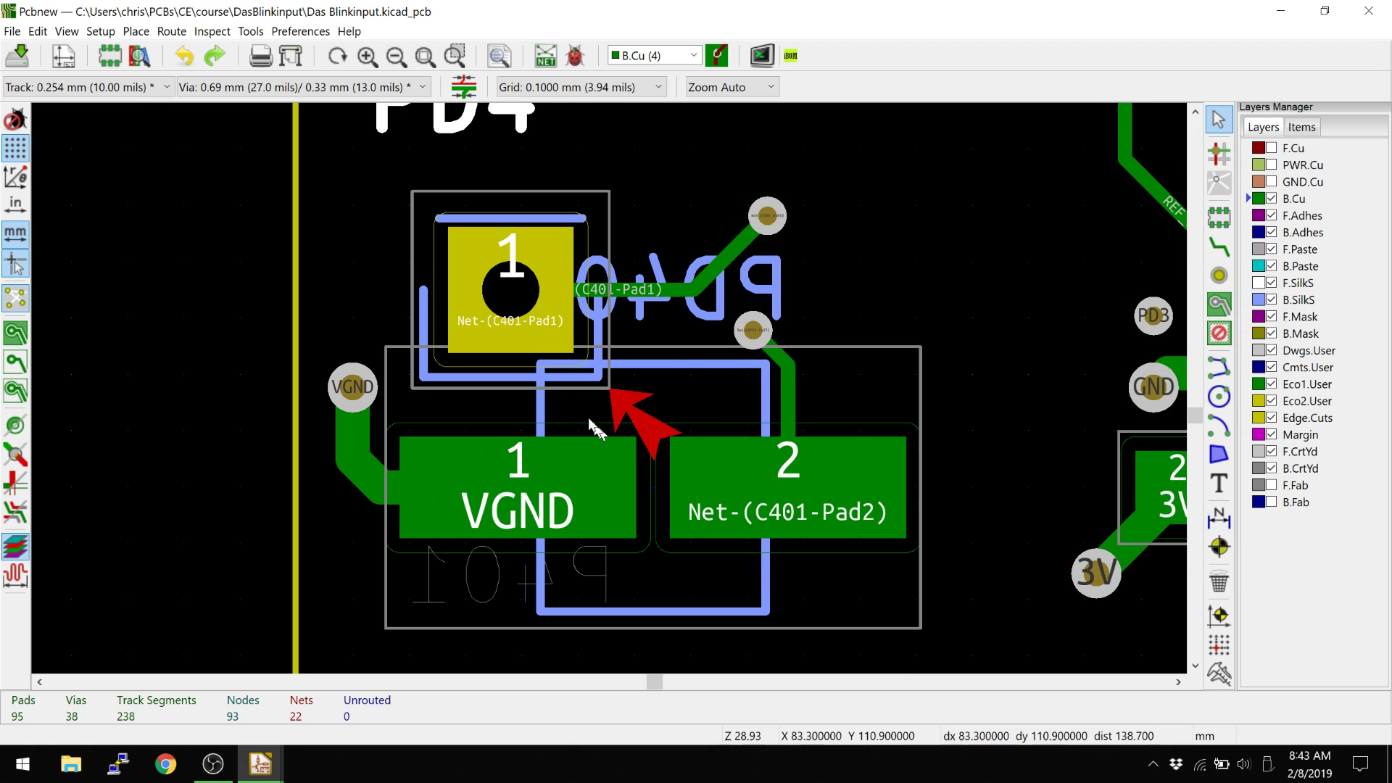
{"action": "left_click", "coordinate": [523, 293]}
{"action": "left_click", "coordinate": [559, 339]}
{"action": "key", "text": "Delete"}
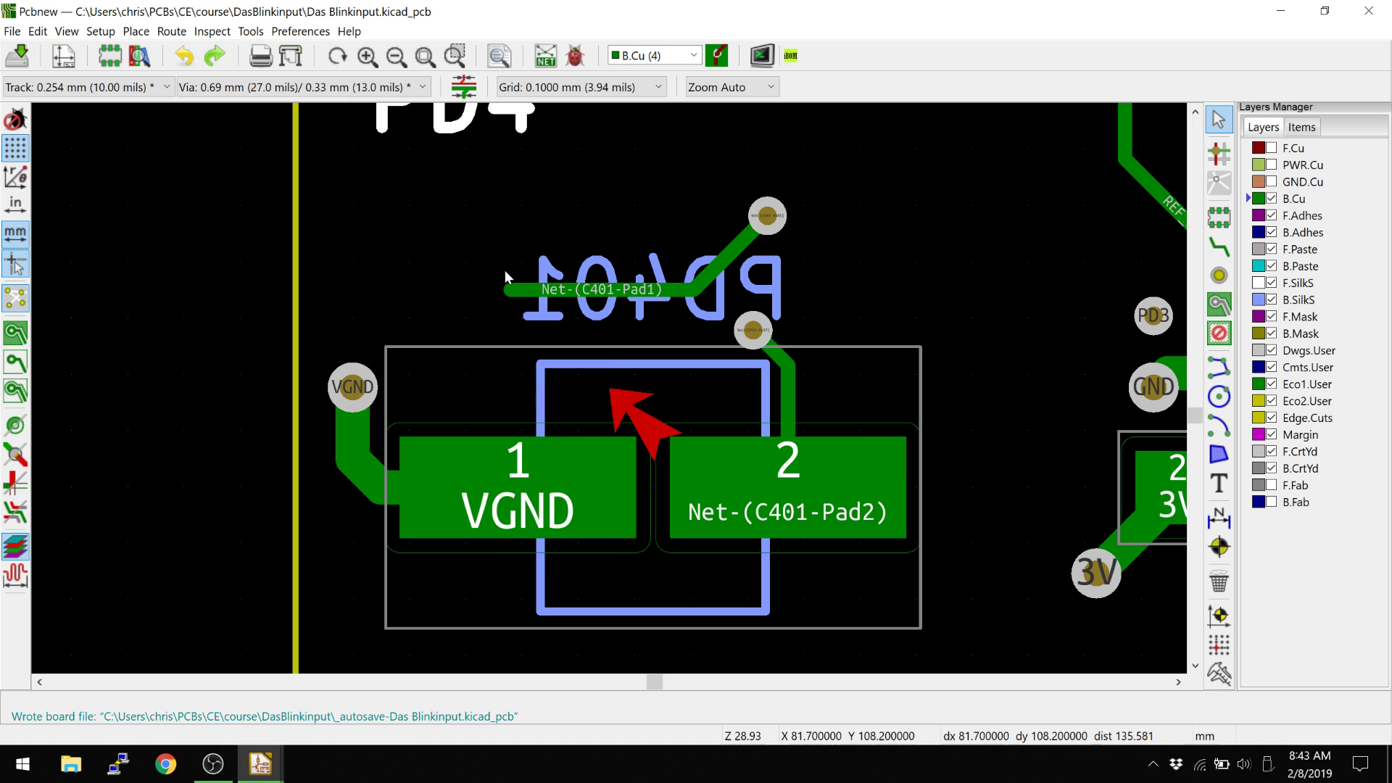
Make front footprints visible again and zoom in around P401.
{"action": "left_click", "coordinate": [1302, 127]}
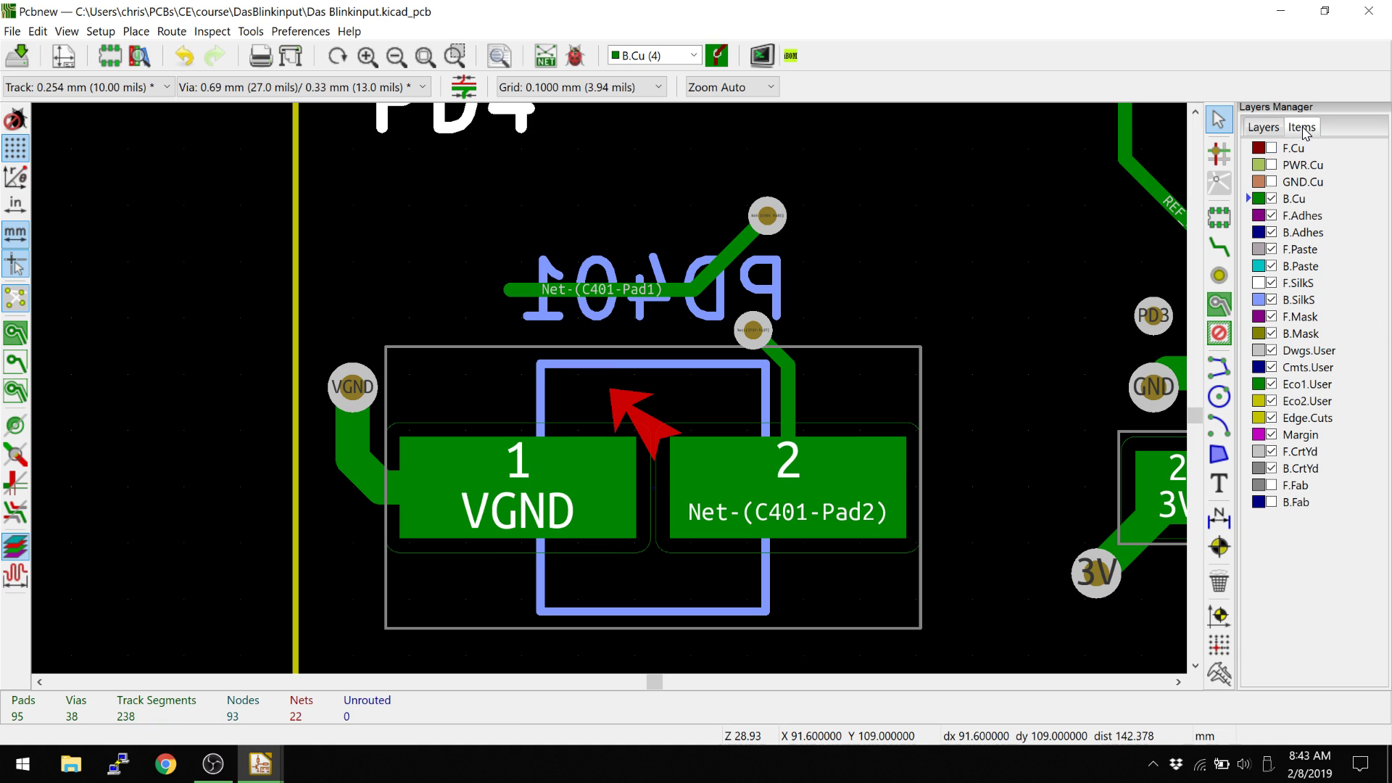
{"action": "left_click", "coordinate": [1296, 152]}
{"action": "scroll", "coordinate": [726, 356], "scroll_direction": "down", "scroll_amount": 1}
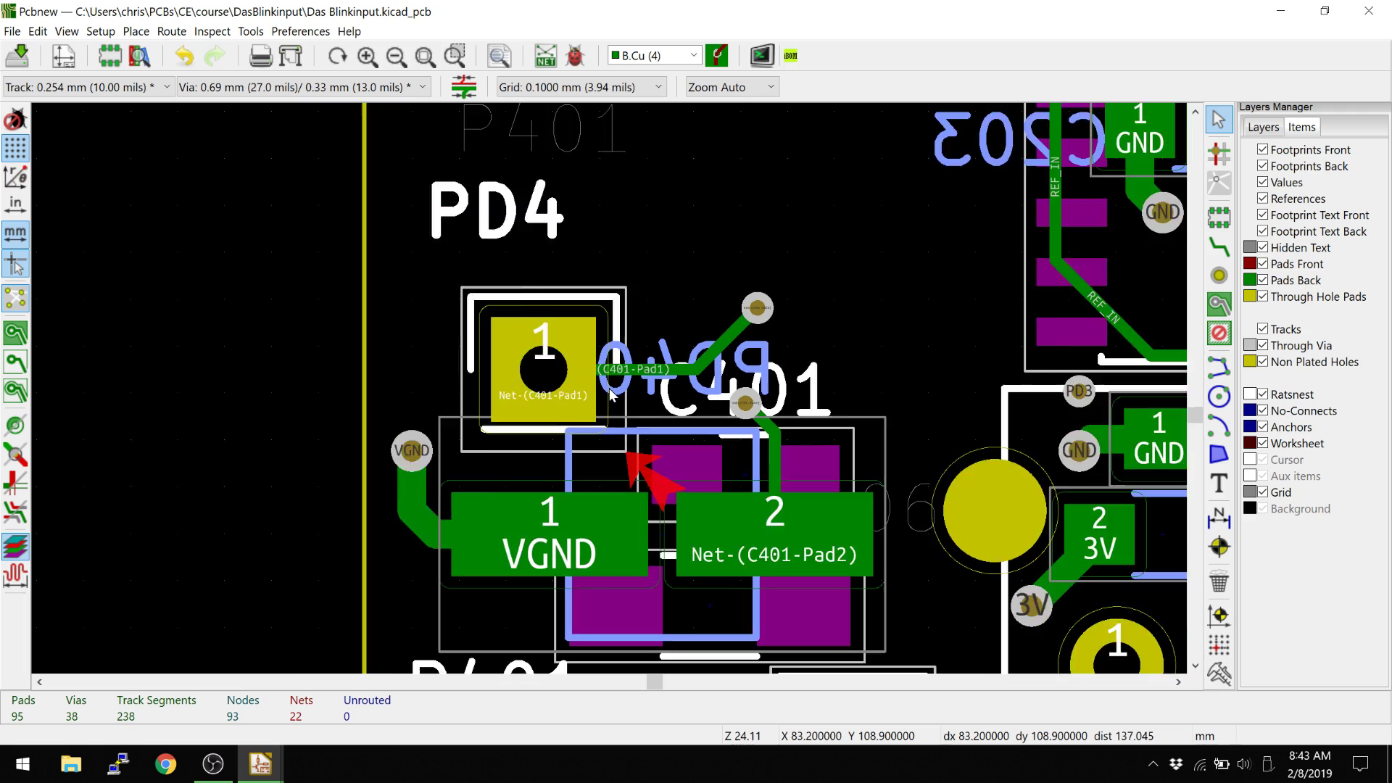
{"action": "scroll", "coordinate": [725, 355], "scroll_direction": "up", "scroll_amount": 2}
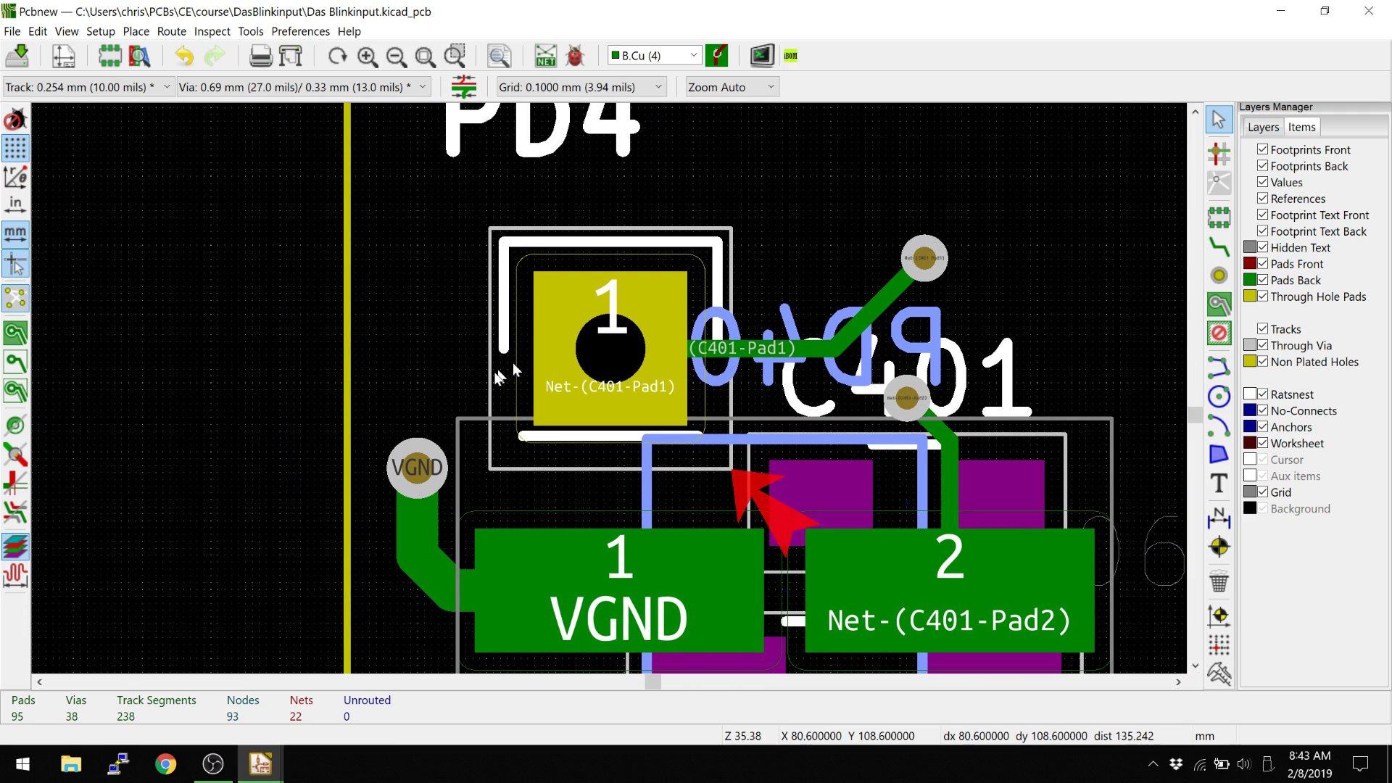
{"action": "middle_click_drag", "start_coordinate": [547, 395], "coordinate": [506, 356]}
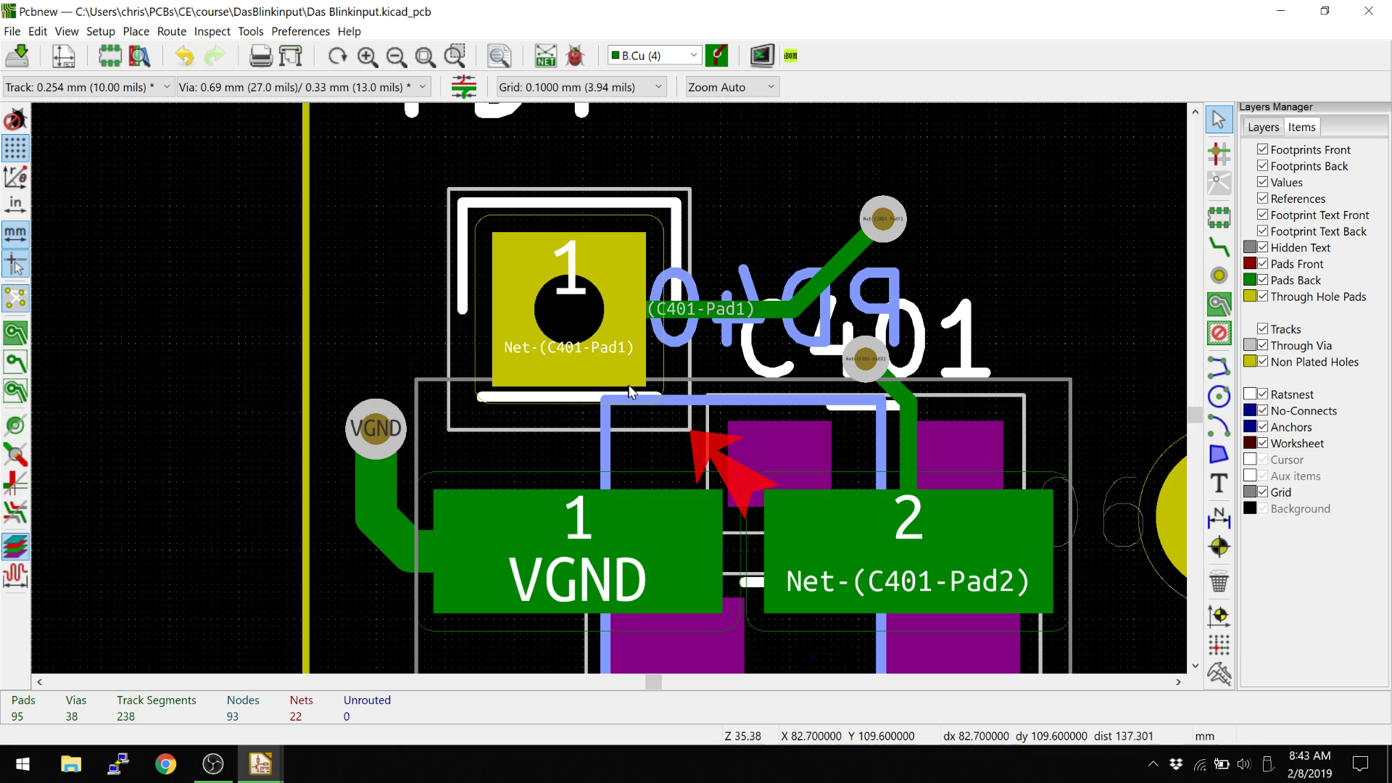
{"action": "scroll", "coordinate": [638, 410], "scroll_direction": "down", "scroll_amount": 4}
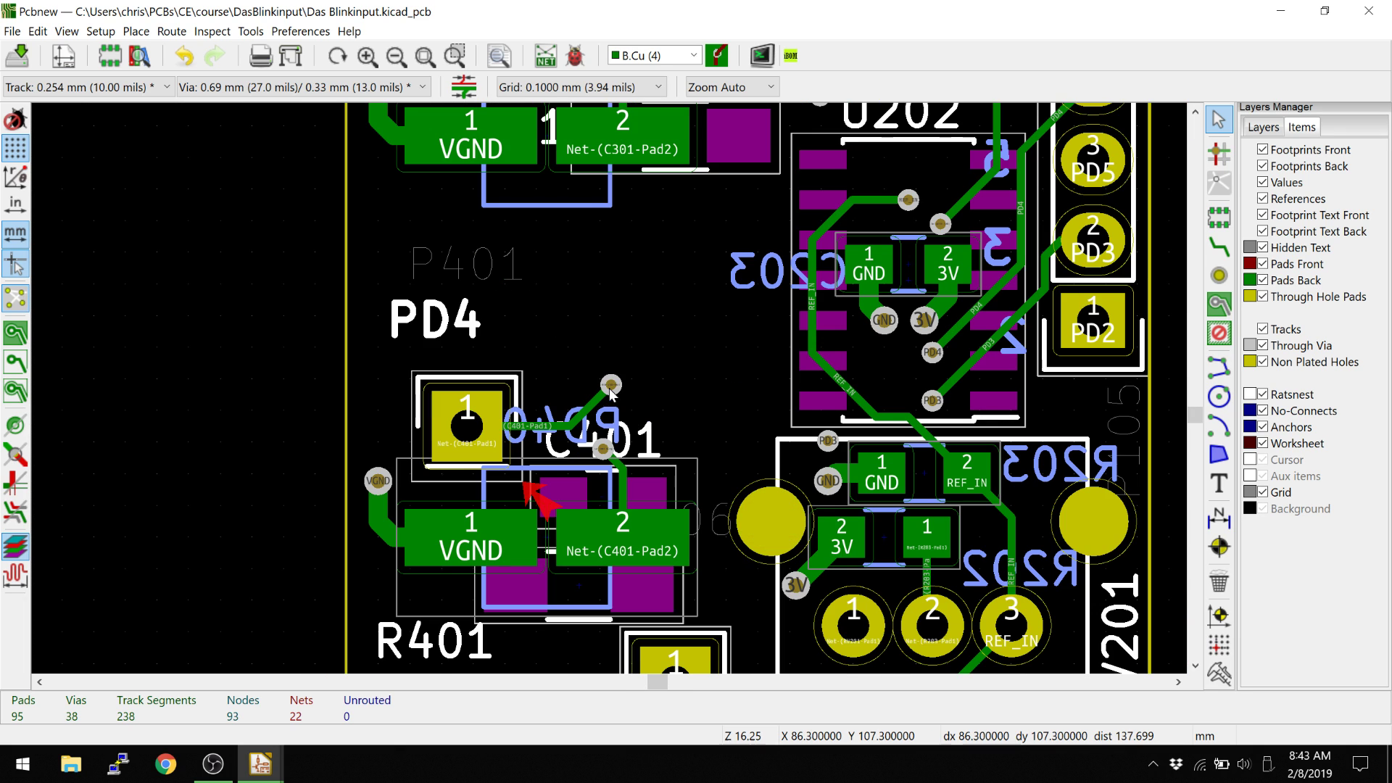
{"action": "scroll", "coordinate": [653, 362], "scroll_direction": "up", "scroll_amount": 1}
{"action": "scroll", "coordinate": [609, 389], "scroll_direction": "up", "scroll_amount": 1}
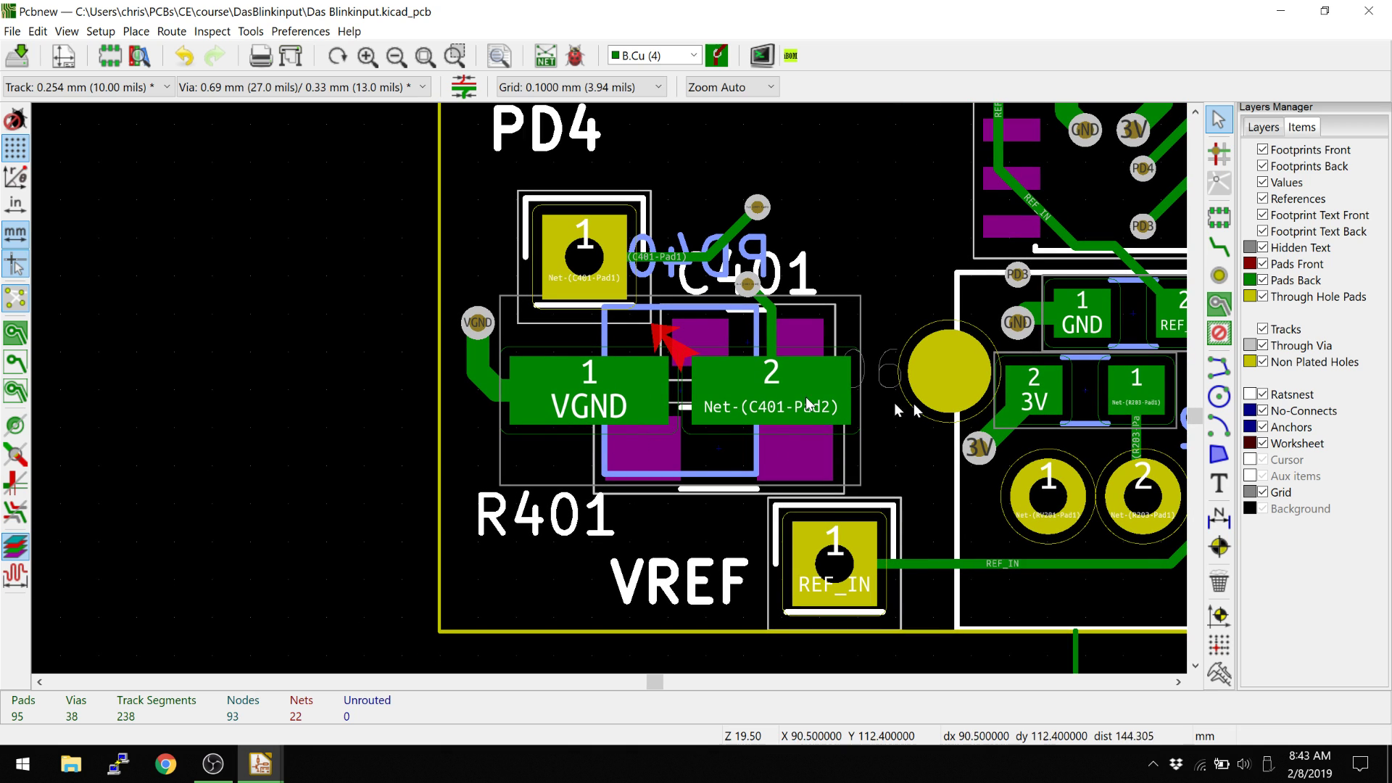
{"action": "scroll", "coordinate": [602, 377], "scroll_direction": "up", "scroll_amount": 1}
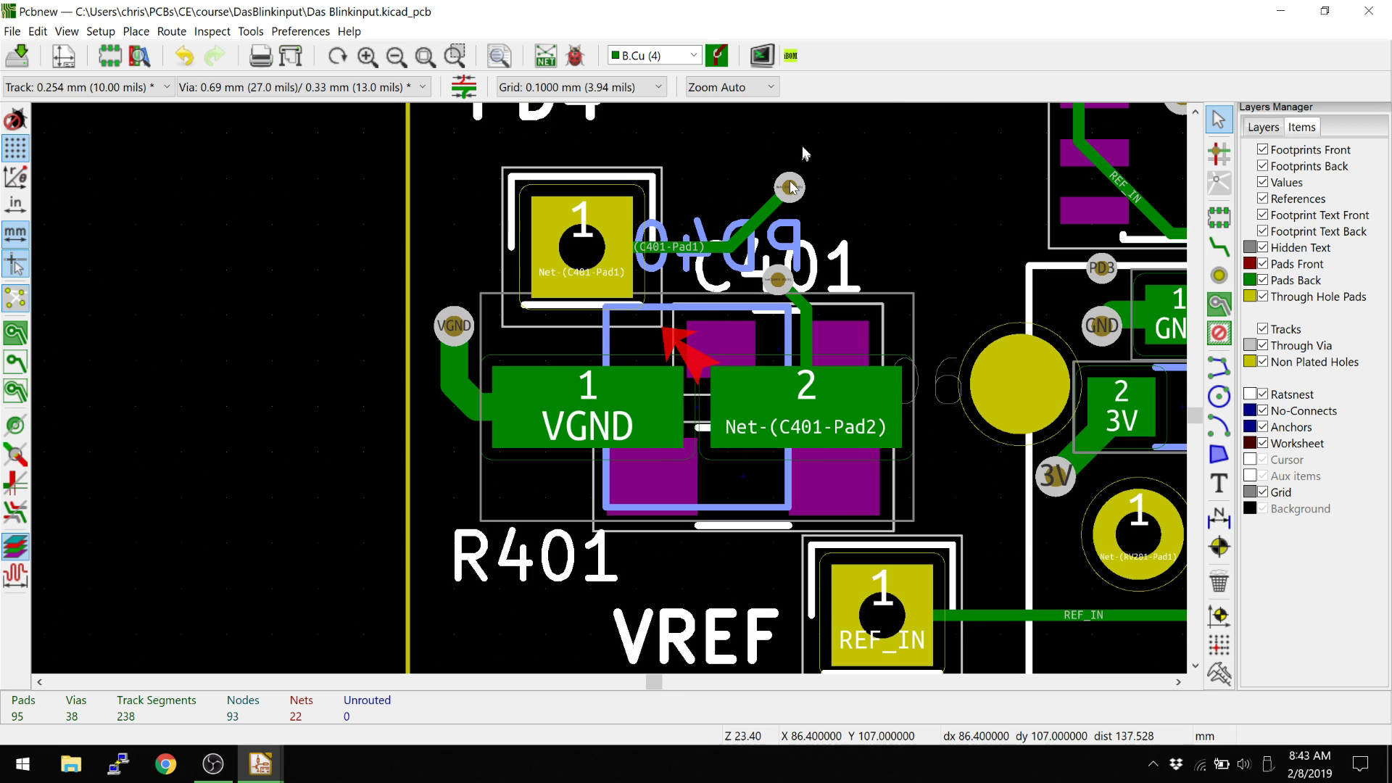
Rerun DRC to confirm zero markers, then view the board in 3D.
{"action": "left_click", "coordinate": [577, 58]}
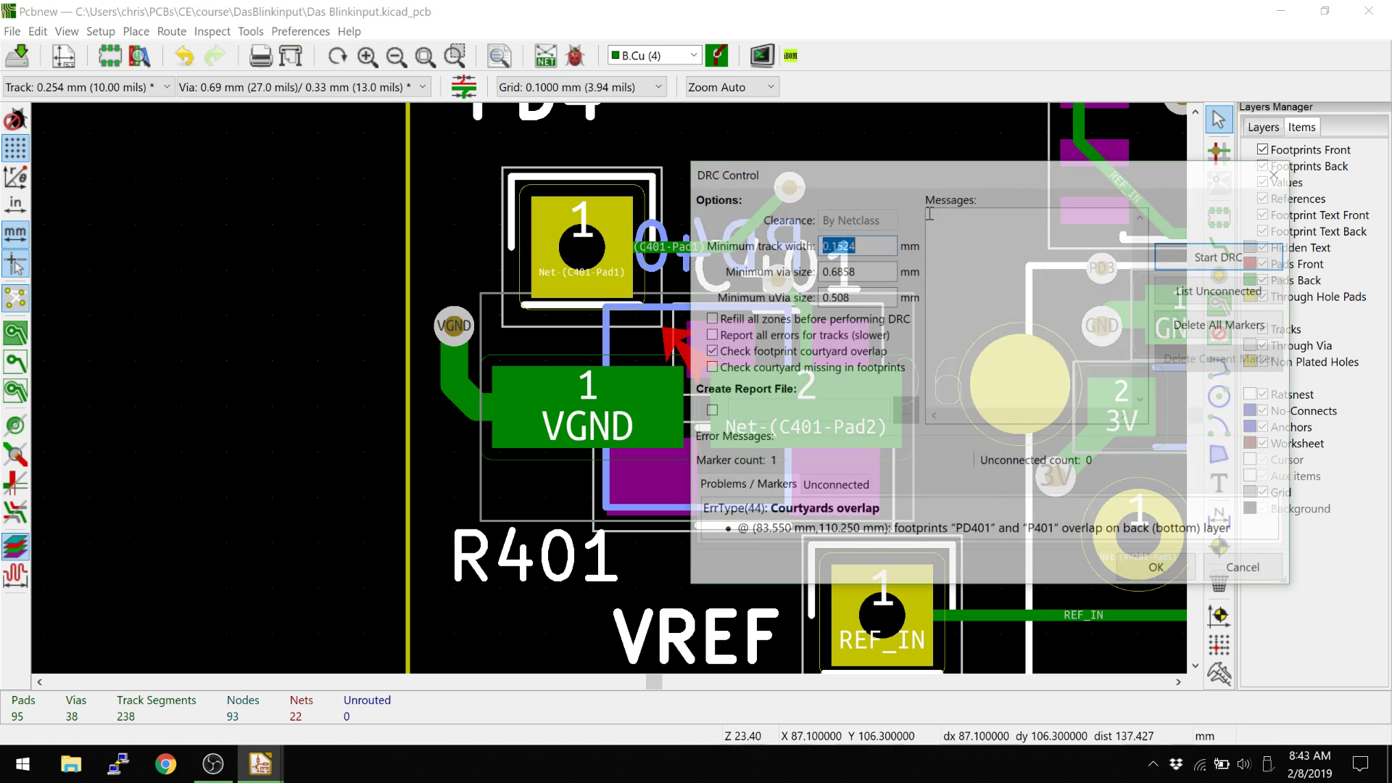
{"action": "left_click", "coordinate": [1209, 263]}
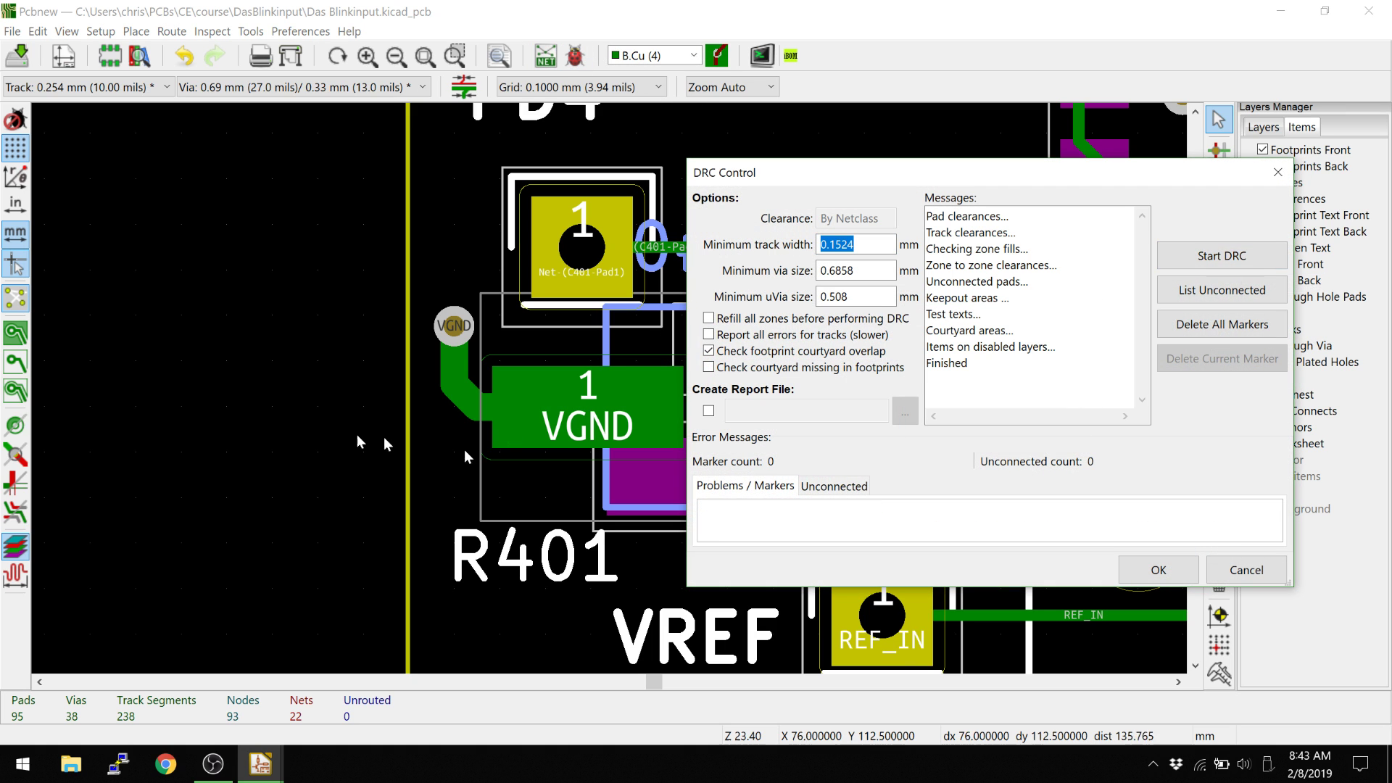
{"action": "key", "text": "Escape"}
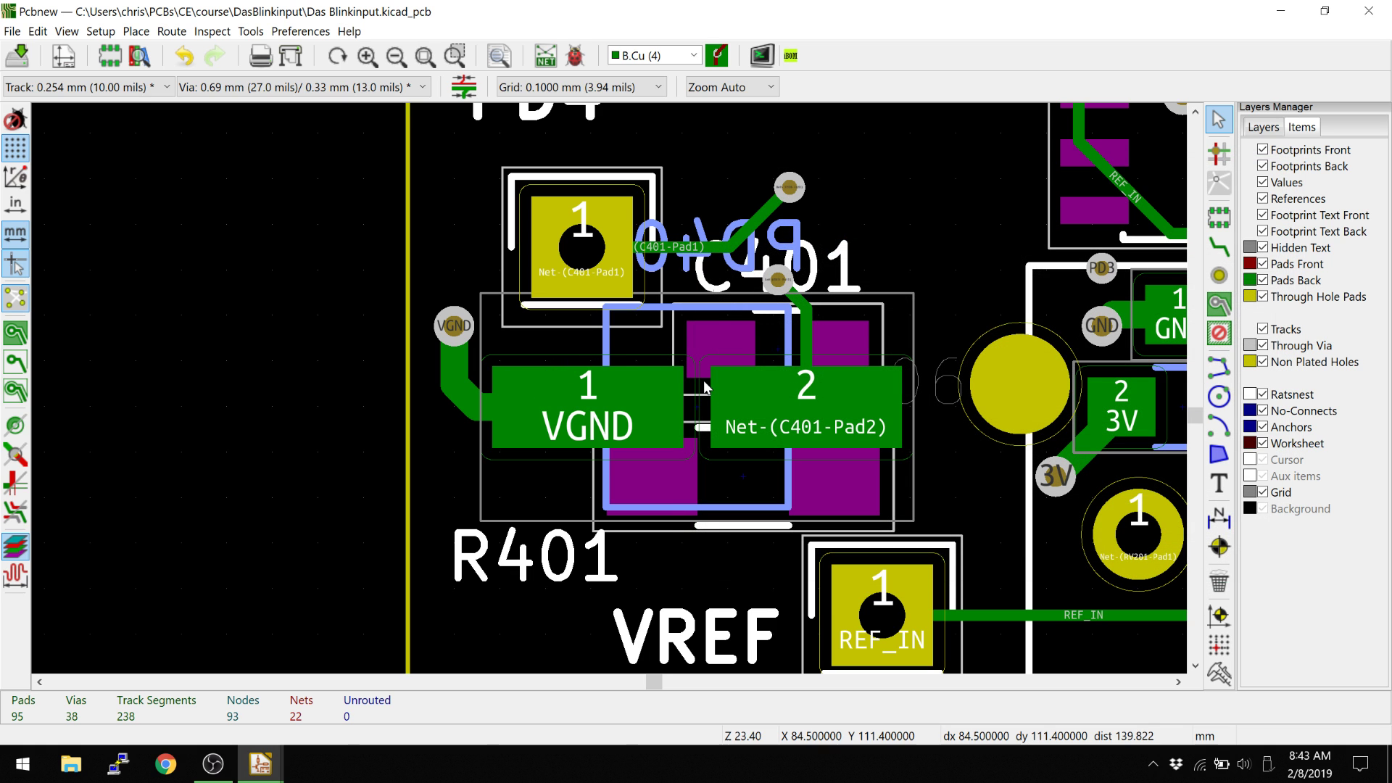
{"action": "key", "text": "alt+3"}
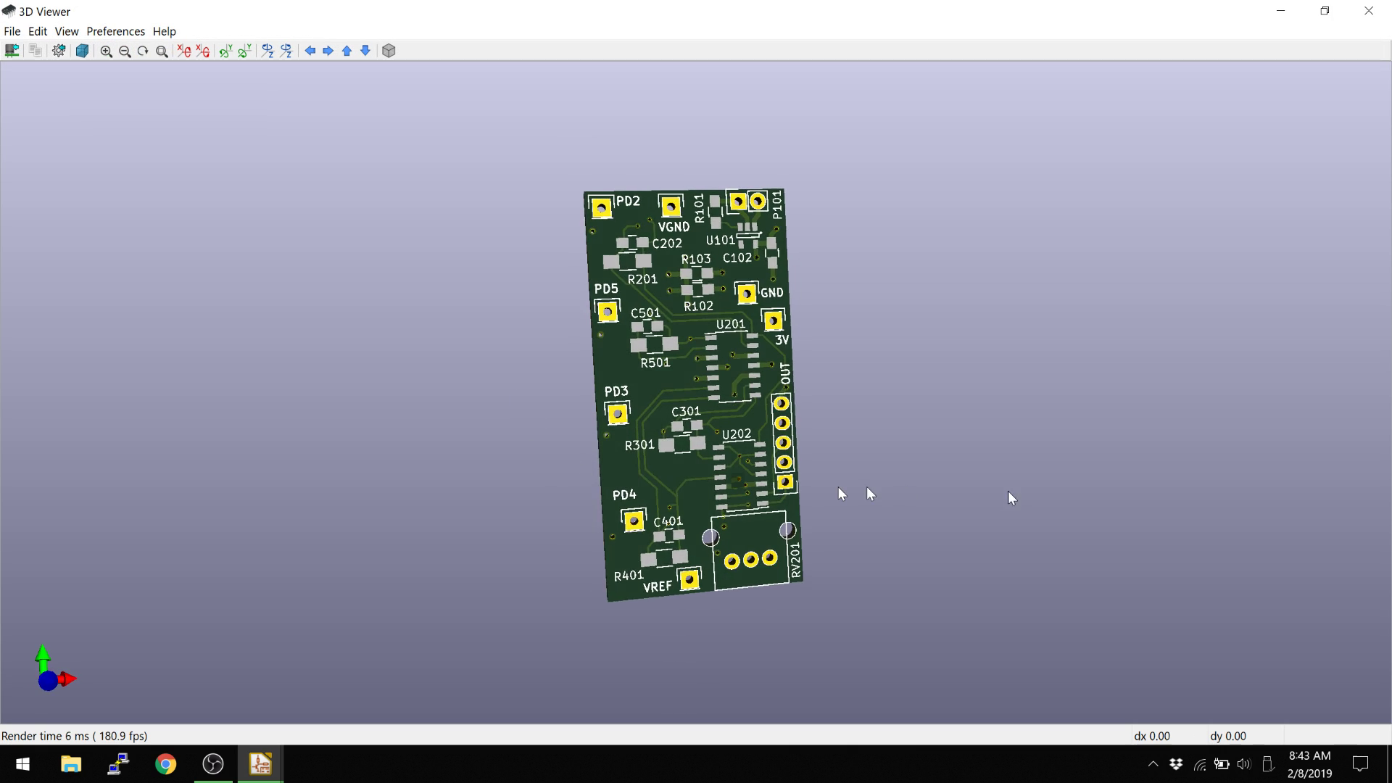
Rotate and zoom the 3D board to inspect VREF and the PD401 area.
{"action": "left_click_drag", "start_coordinate": [870, 494], "coordinate": [565, 444]}
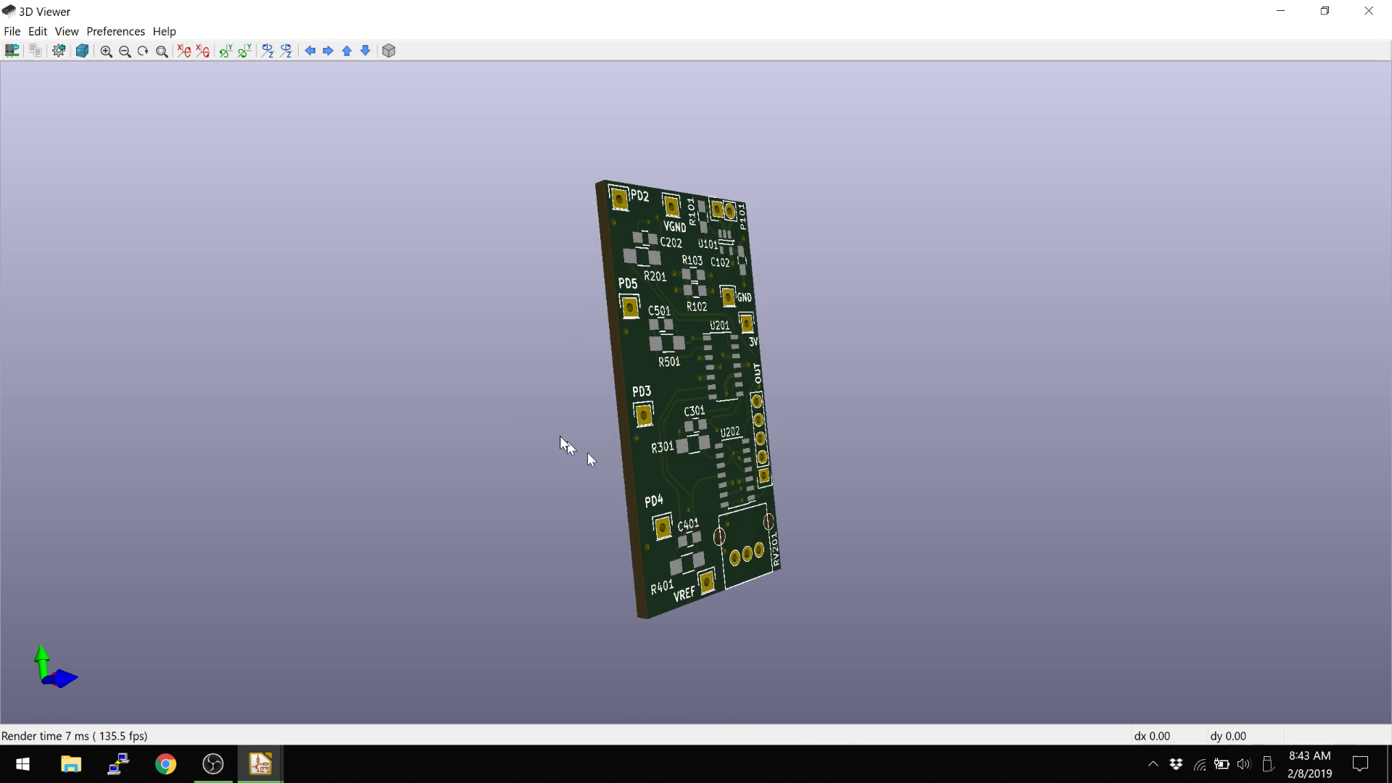
{"action": "scroll", "coordinate": [631, 546], "scroll_direction": "up", "scroll_amount": 5}
{"action": "middle_click_drag", "start_coordinate": [584, 607], "coordinate": [595, 219]}
{"action": "left_click_drag", "start_coordinate": [585, 311], "coordinate": [547, 373]}
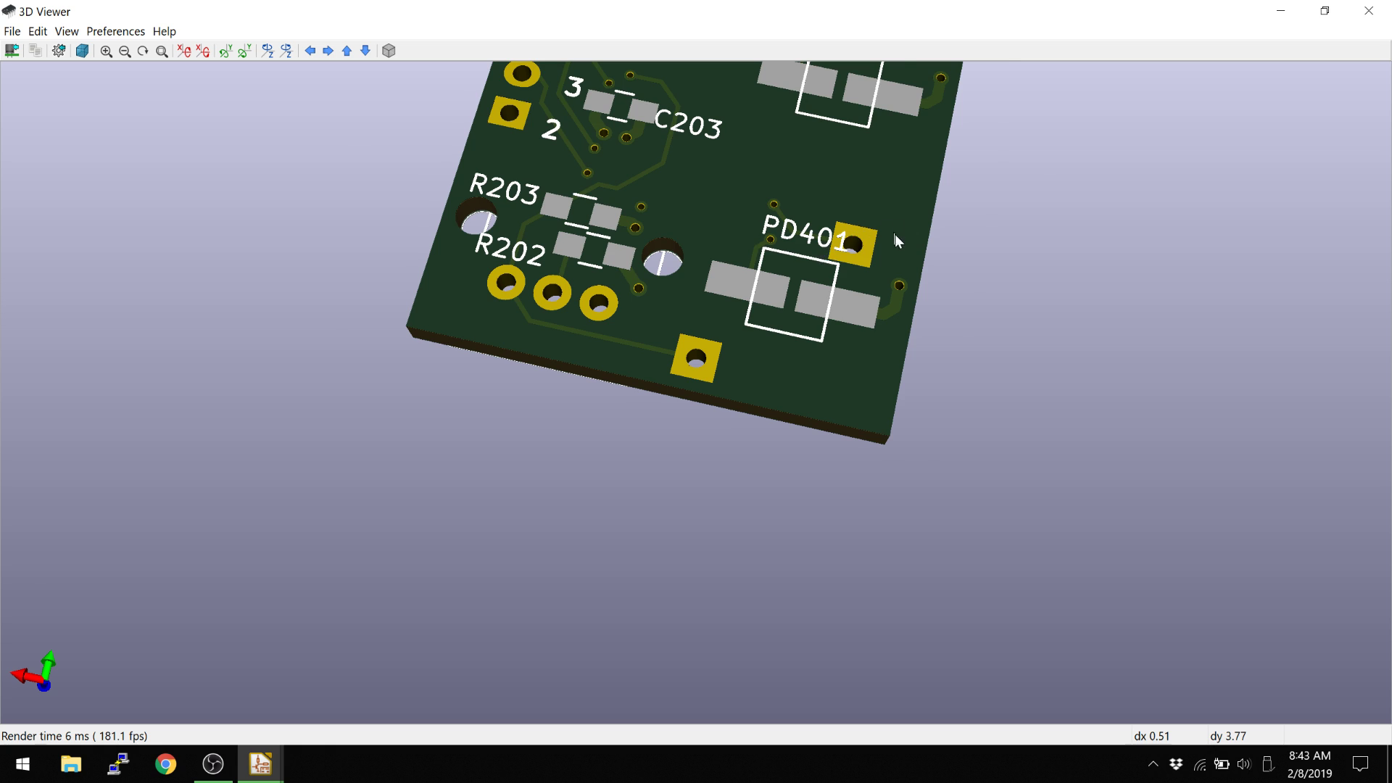
{"action": "scroll", "coordinate": [894, 234], "scroll_direction": "up", "scroll_amount": 2}
{"action": "middle_click_drag", "start_coordinate": [915, 167], "coordinate": [766, 323]}
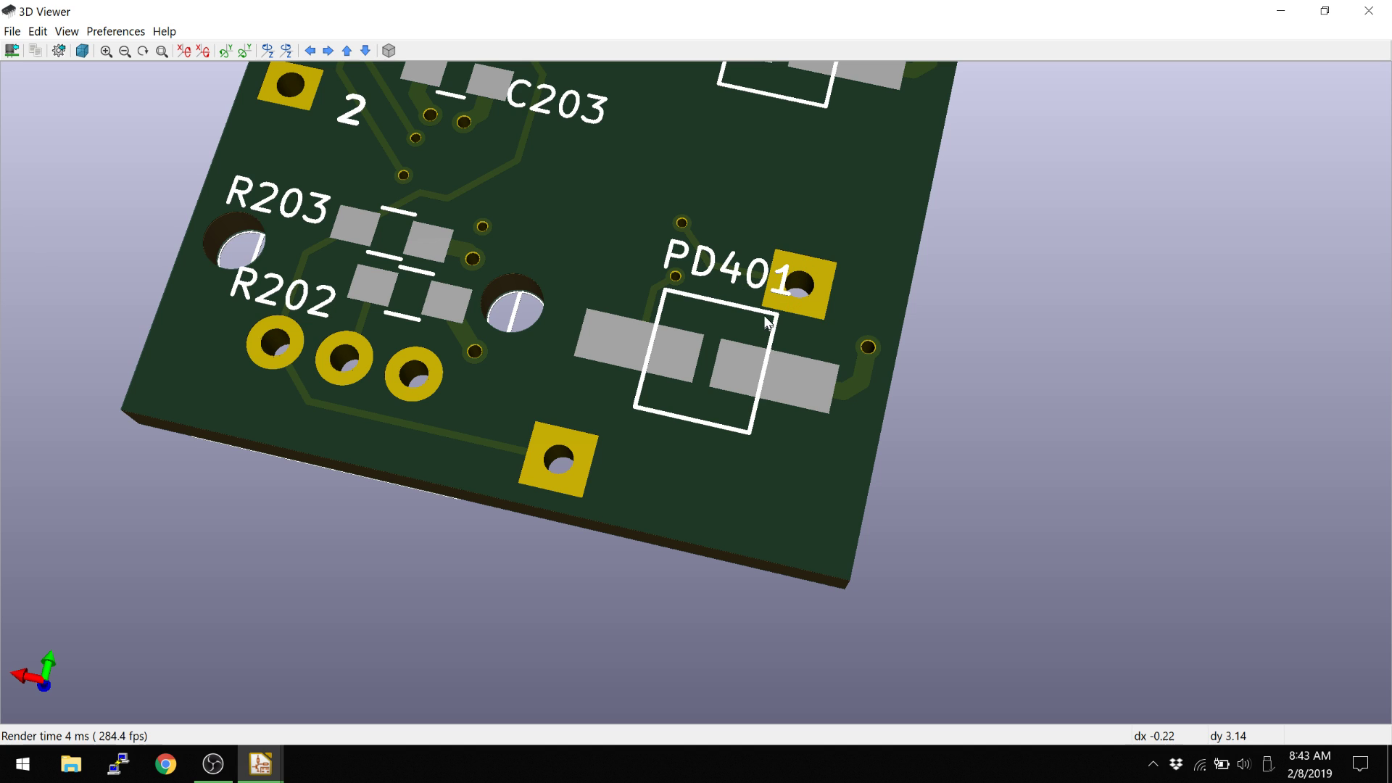
{"action": "scroll", "coordinate": [790, 240], "scroll_direction": "down", "scroll_amount": 2}
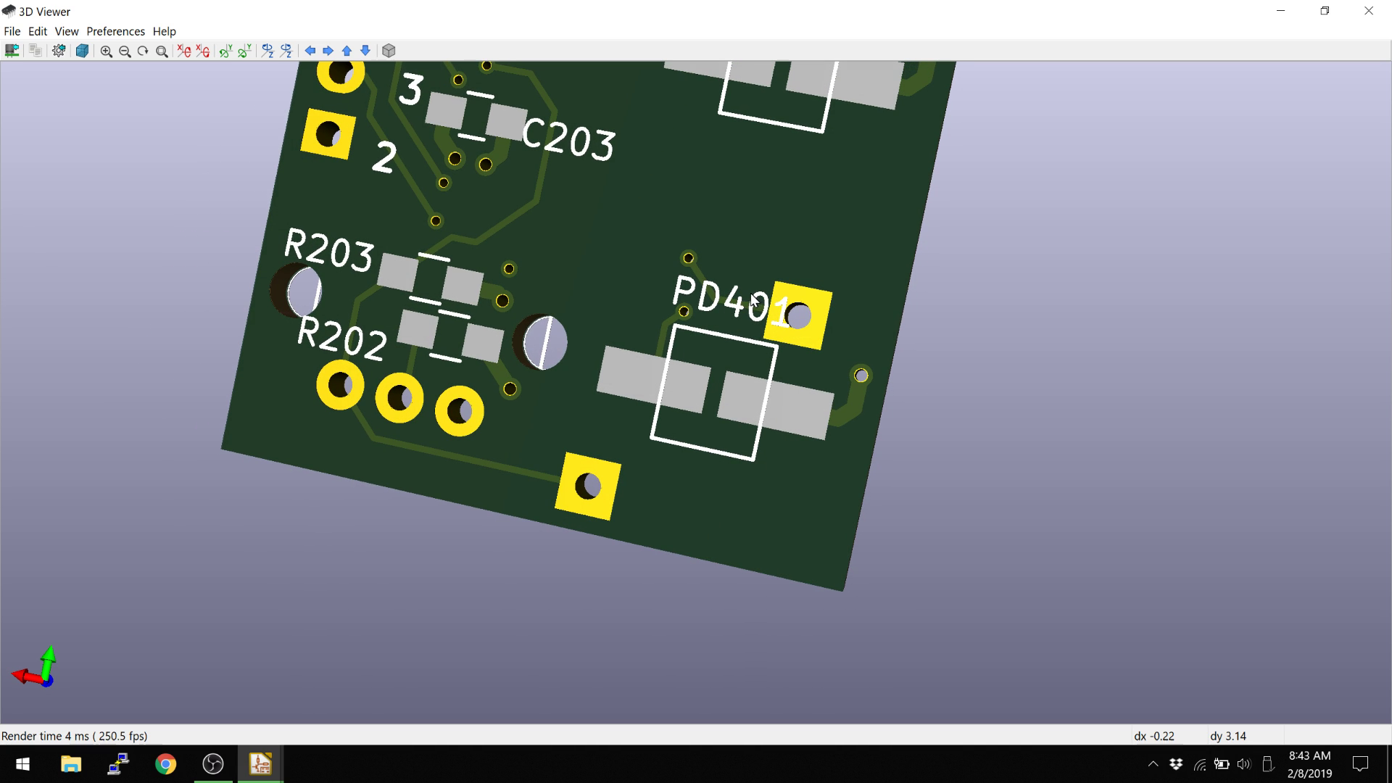
Compare with the Pcbnew layout, rotate the 3D board toward PD401 again, then return to Pcbnew.
{"action": "key", "text": "alt+Tab"}
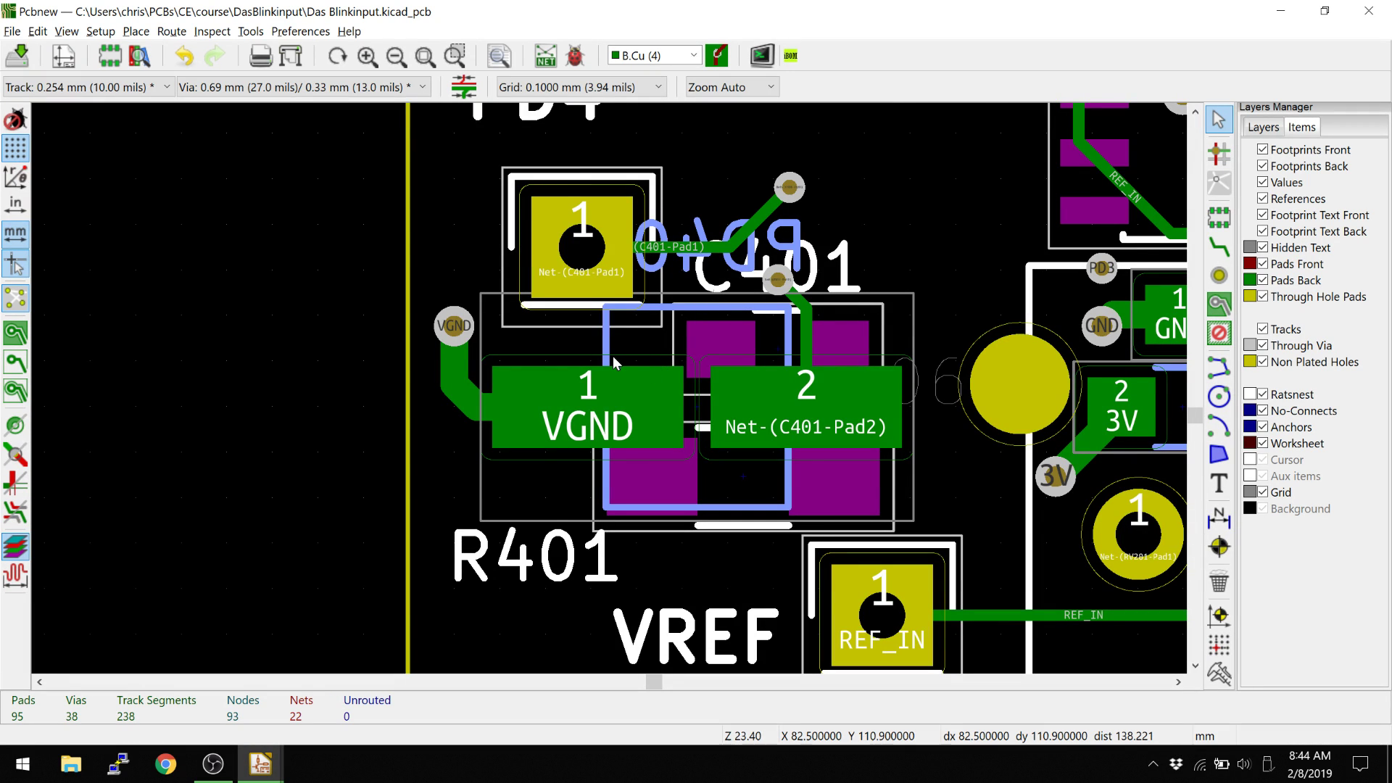
{"action": "scroll", "coordinate": [604, 389], "scroll_direction": "down", "scroll_amount": 1}
{"action": "scroll", "coordinate": [609, 389], "scroll_direction": "up", "scroll_amount": 1}
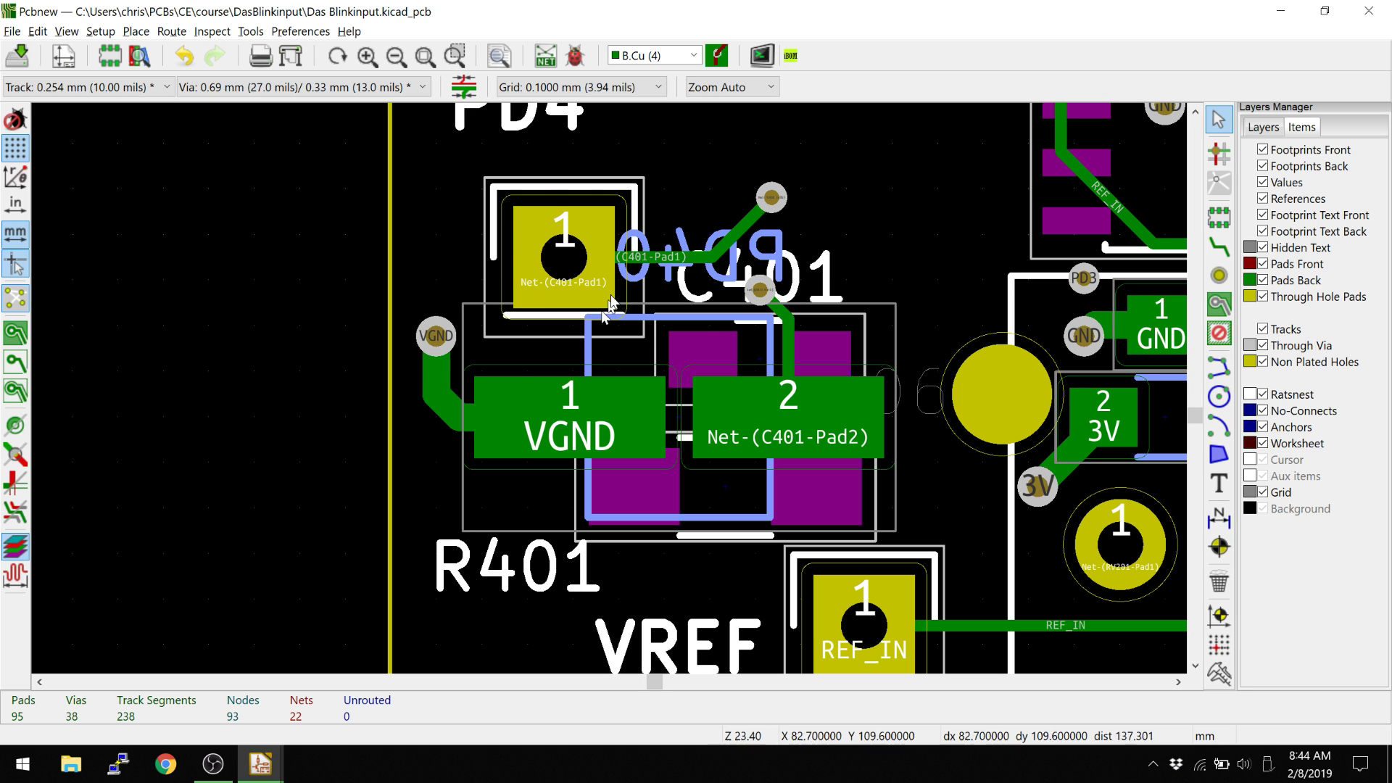
{"action": "key", "text": "alt+Tab"}
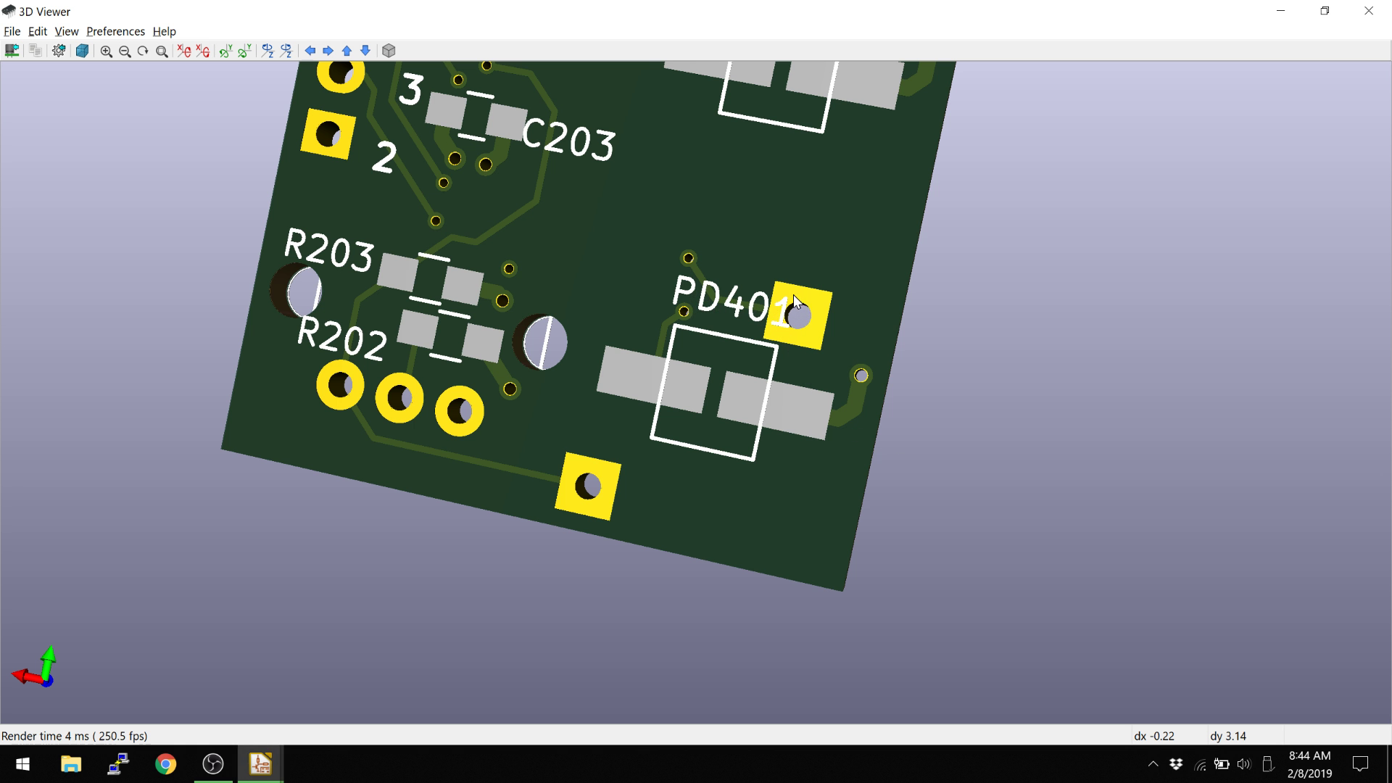
{"action": "left_click_drag", "start_coordinate": [793, 295], "coordinate": [963, 393]}
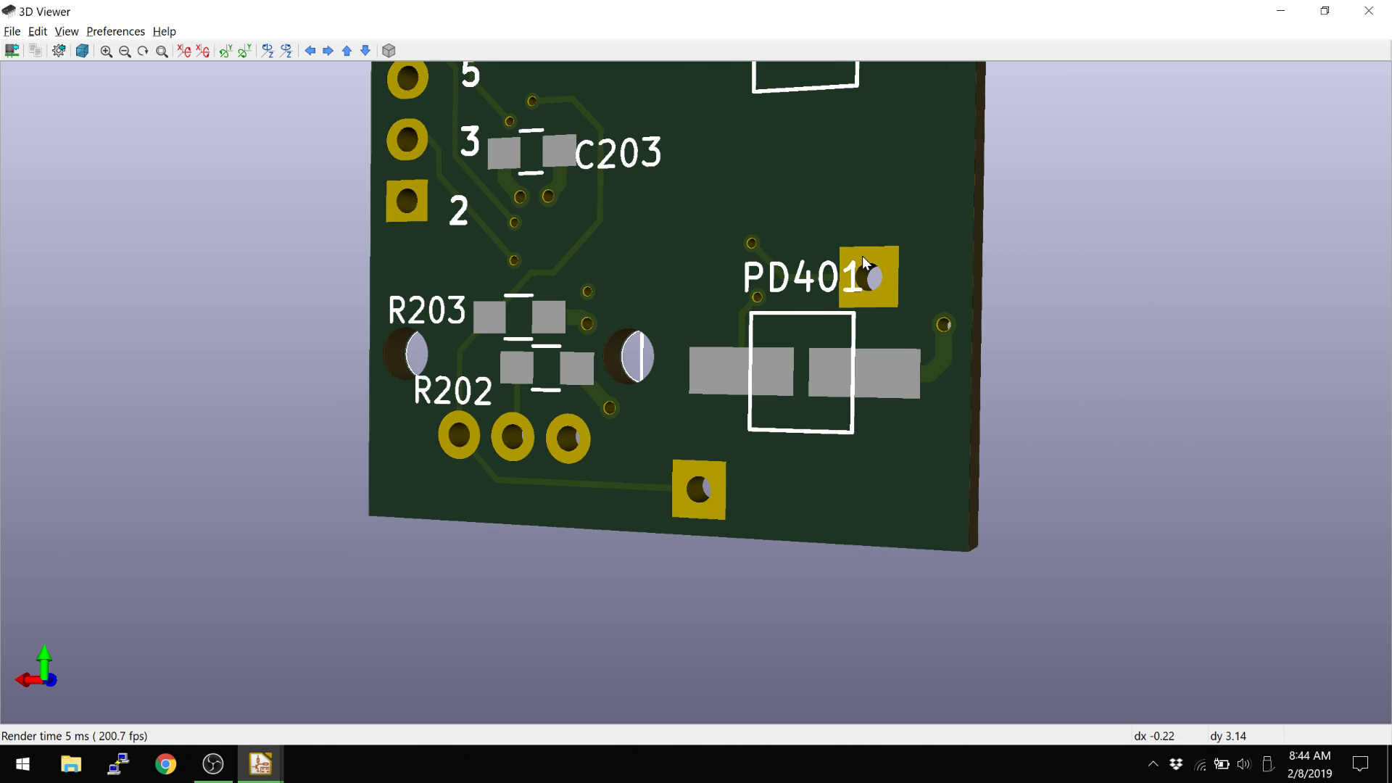
{"action": "left_click_drag", "start_coordinate": [890, 275], "coordinate": [836, 226]}
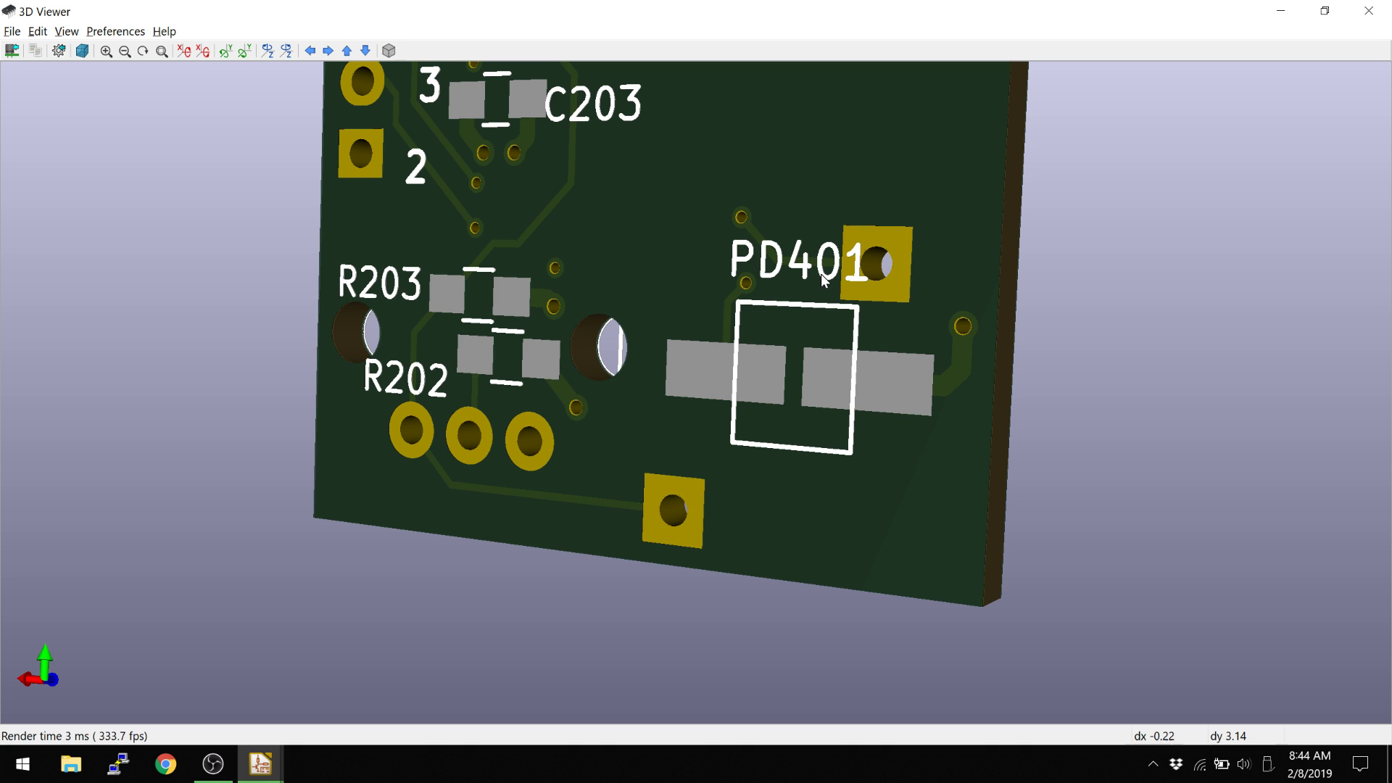
{"action": "key", "text": "alt+Tab"}
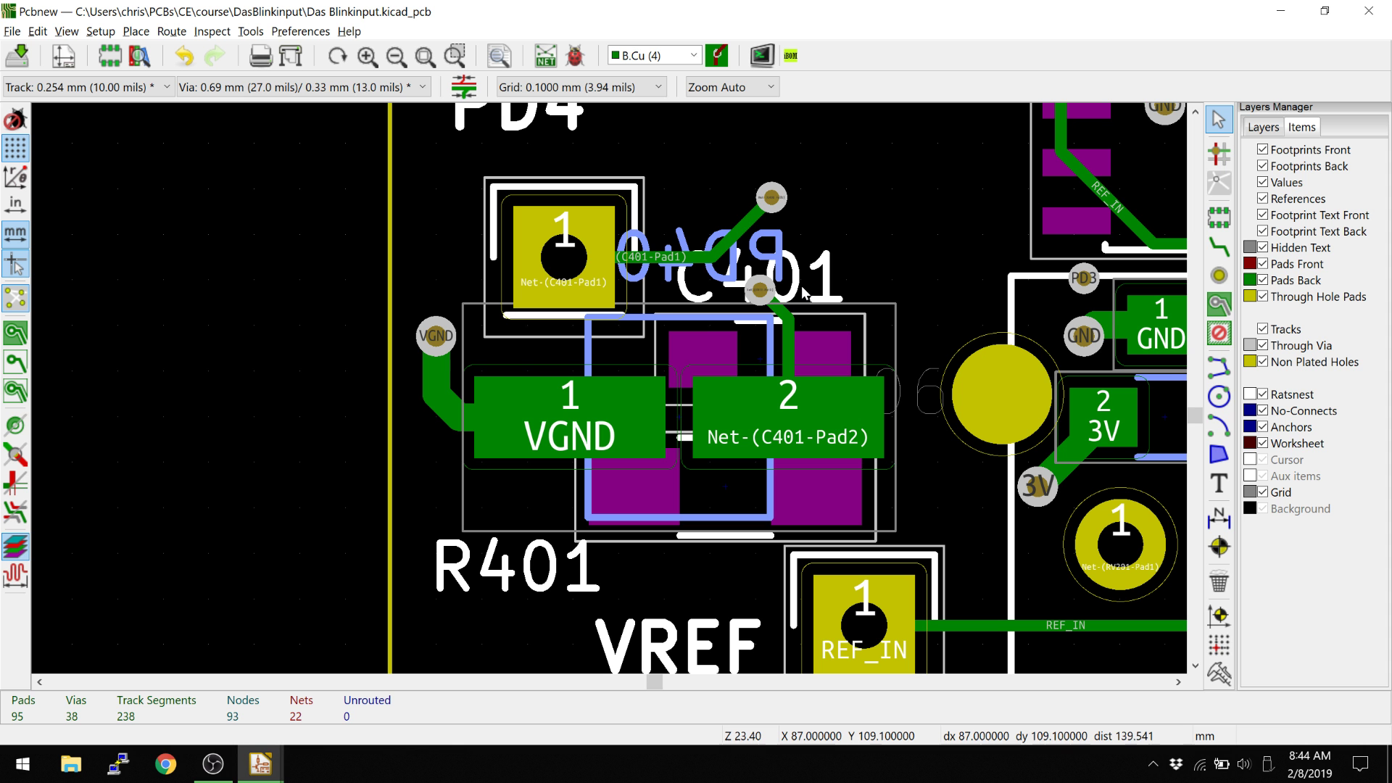
Zoom the Footprint Editor to fit PD401's VBPW34SR footprint, both pads and courtyard.
{"action": "key", "text": "alt+Tab"}
{"action": "key", "text": "alt+Tab"}
{"action": "scroll", "coordinate": [620, 327], "scroll_direction": "up", "scroll_amount": 4}
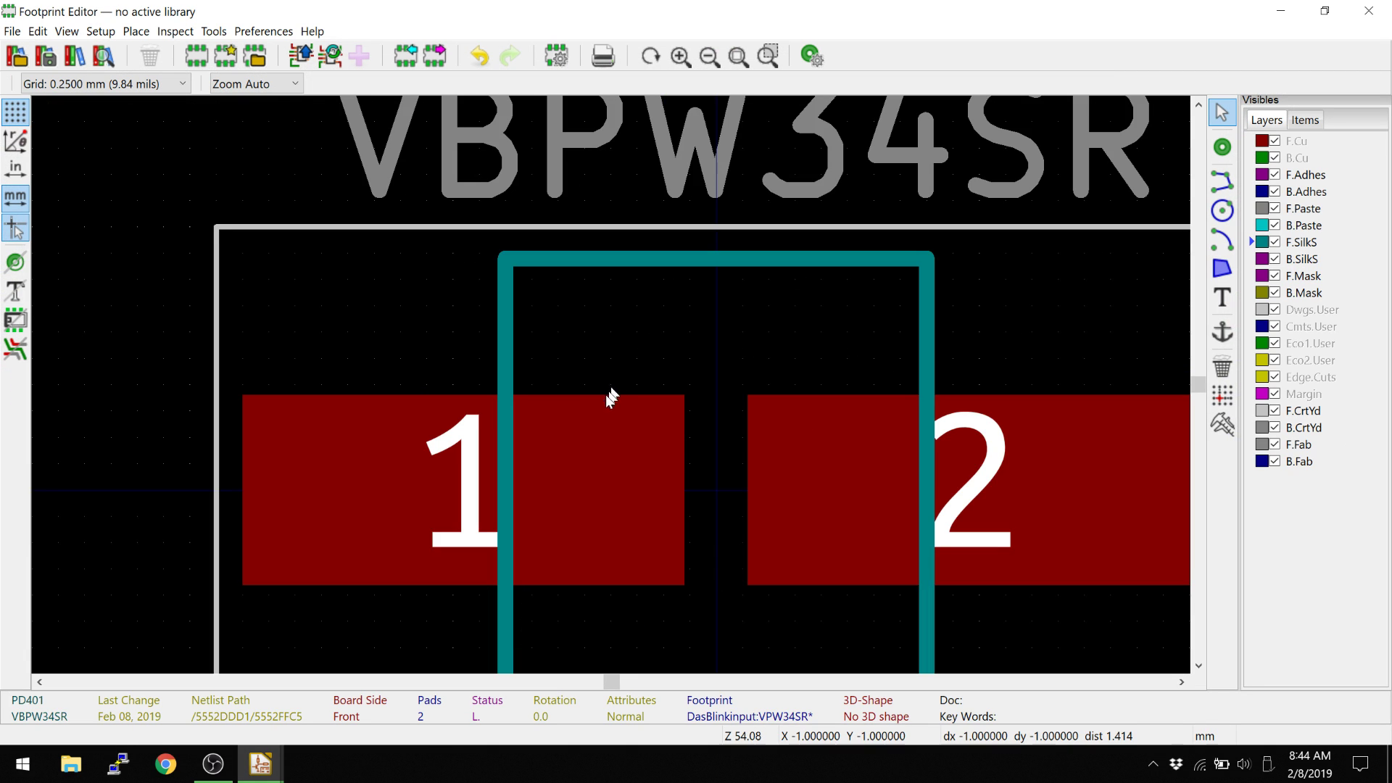
{"action": "scroll", "coordinate": [549, 313], "scroll_direction": "down", "scroll_amount": 4}
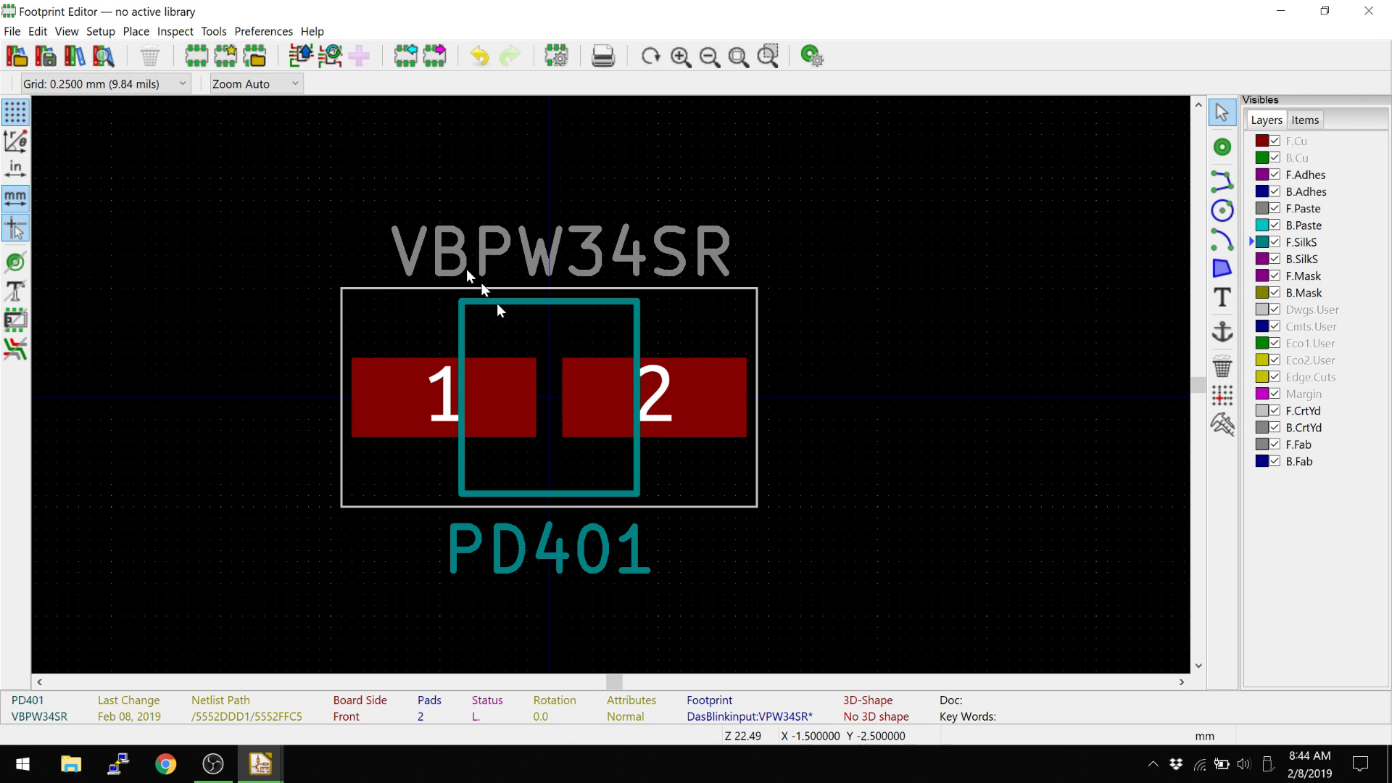
{"action": "scroll", "coordinate": [482, 329], "scroll_direction": "up", "scroll_amount": 4}
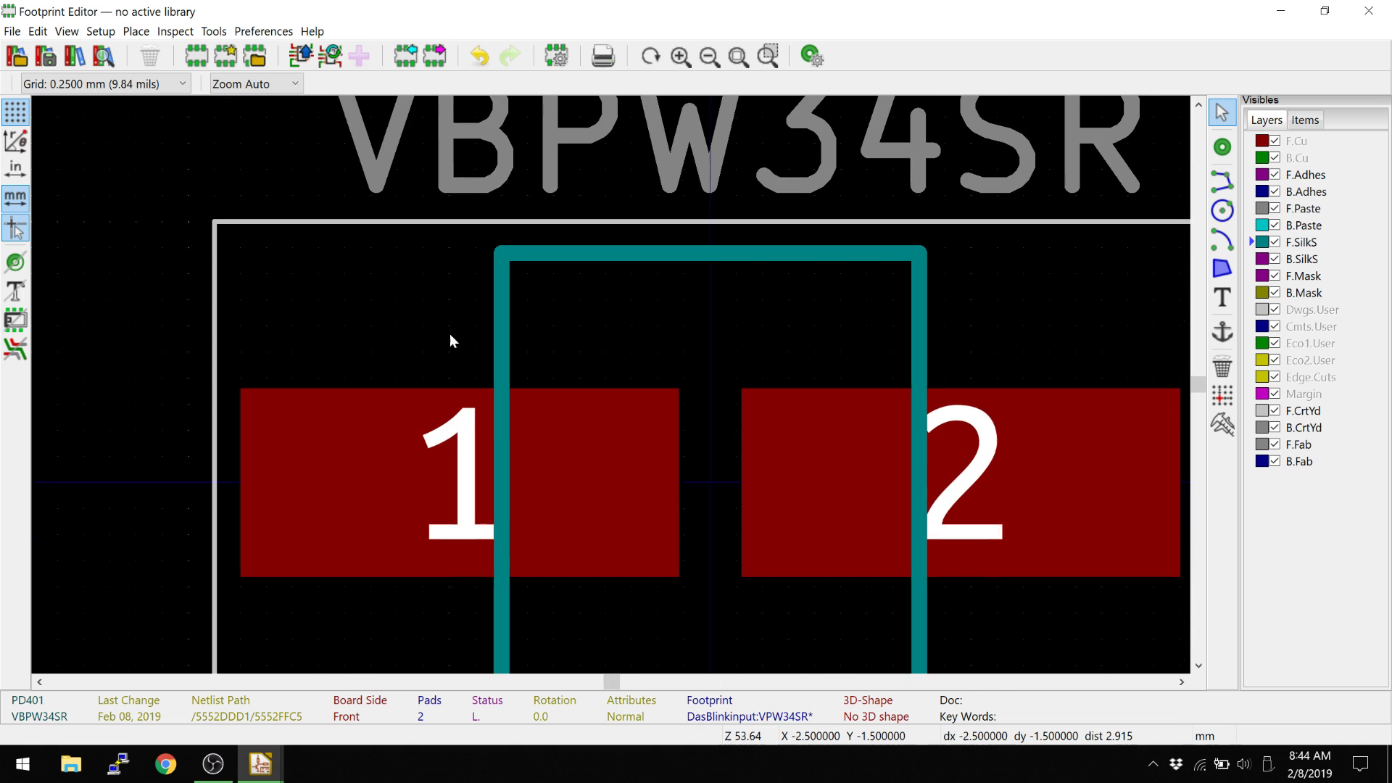
{"action": "scroll", "coordinate": [653, 392], "scroll_direction": "down", "scroll_amount": 4}
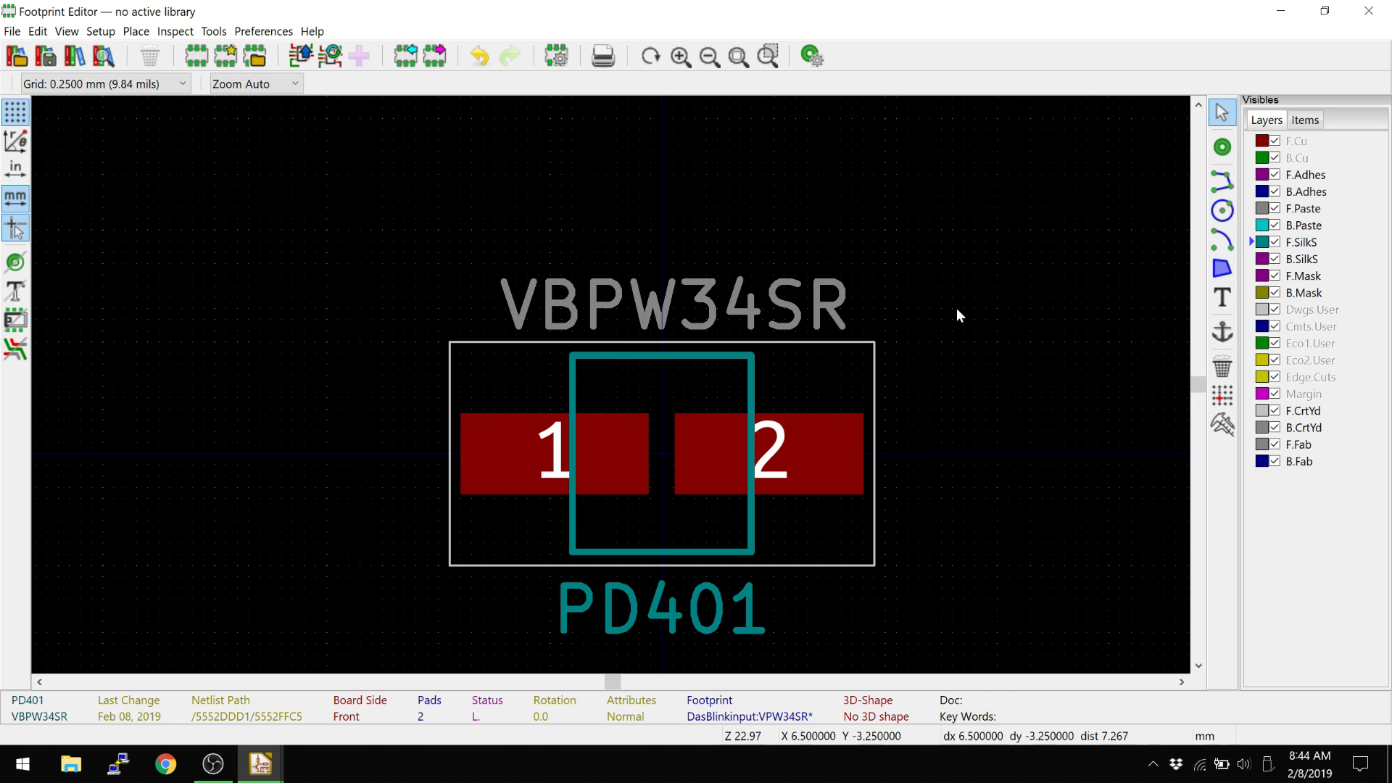
Duplicate the top F.CrtYd courtyard line, placing the copy exactly on the original.
{"action": "left_click", "coordinate": [498, 341]}
{"action": "key", "text": "Down"}
{"action": "key", "text": "Down"}
{"action": "key", "text": "Return"}
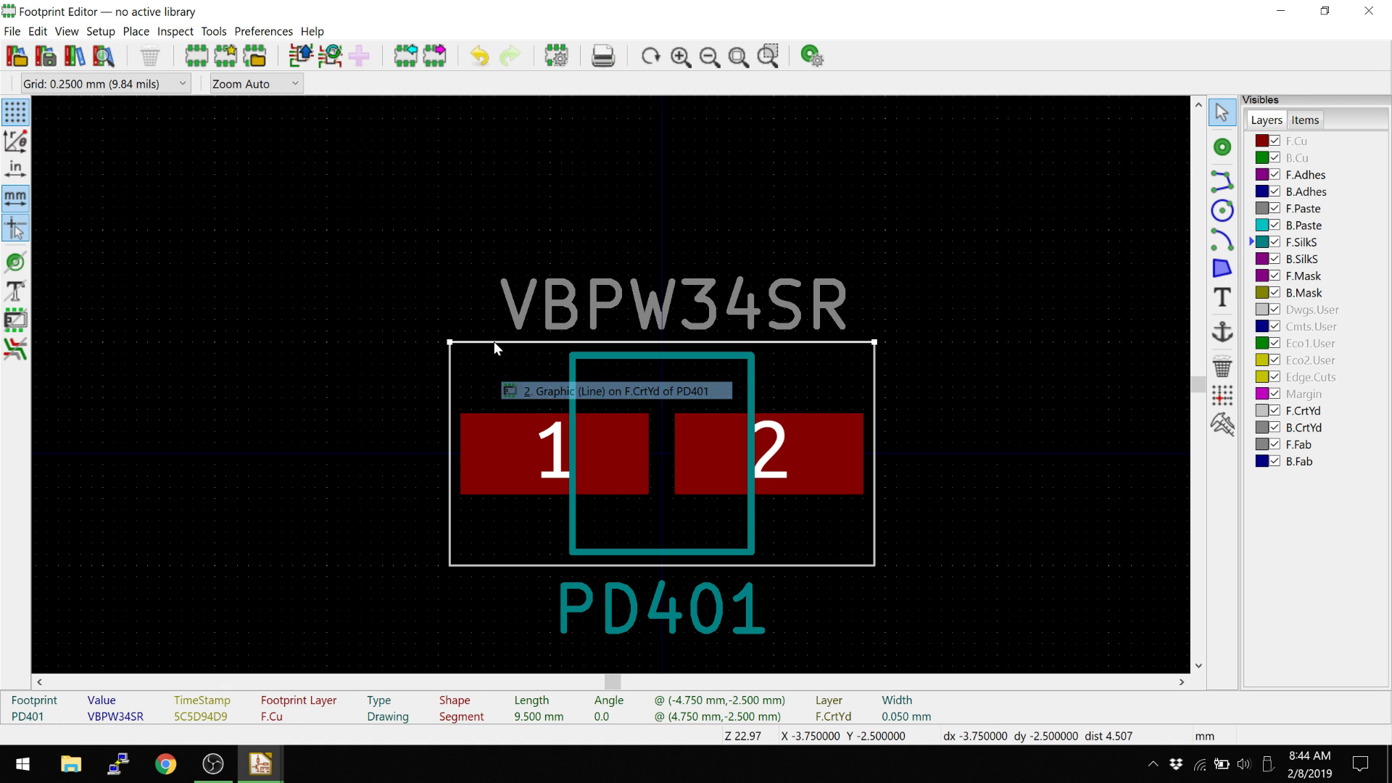
{"action": "key", "text": "ctrl+d"}
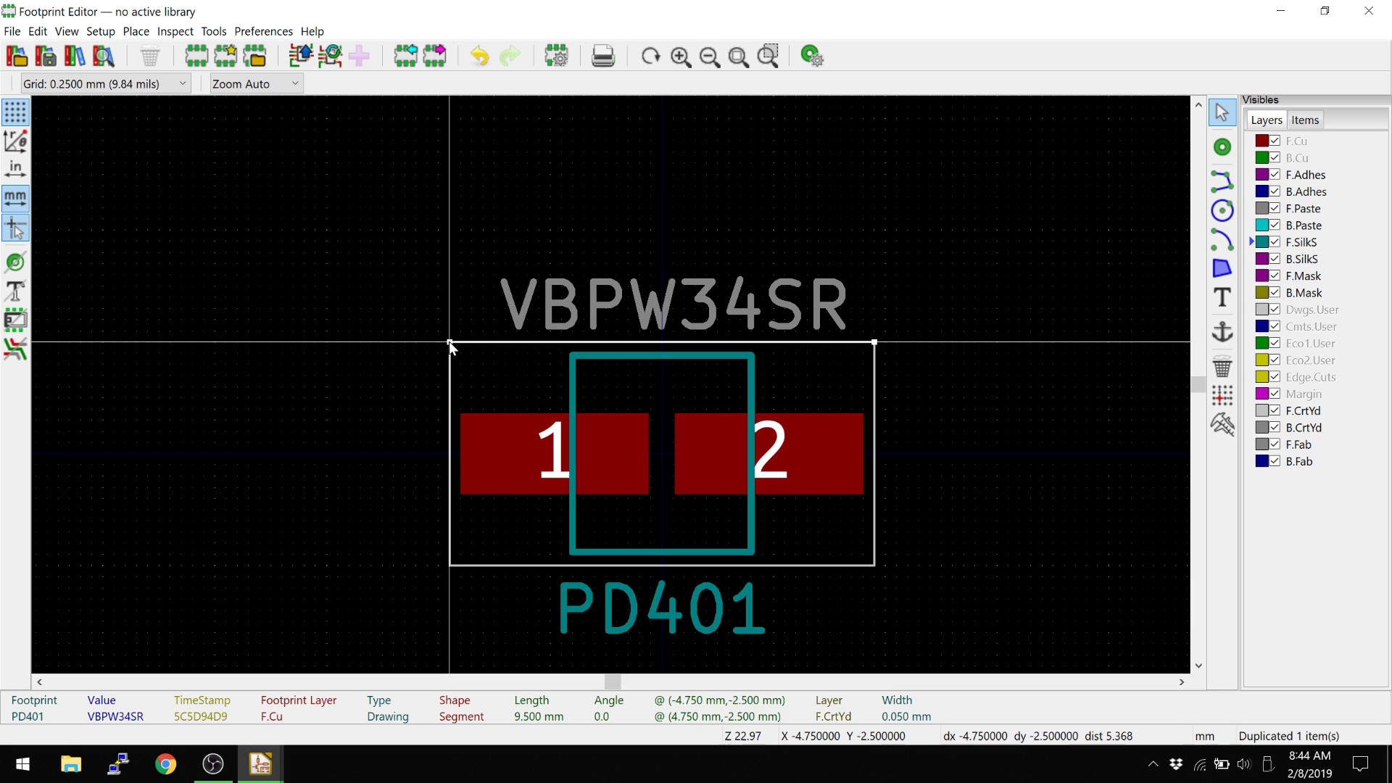
{"action": "key", "text": "Up"}
{"action": "key", "text": "Up"}
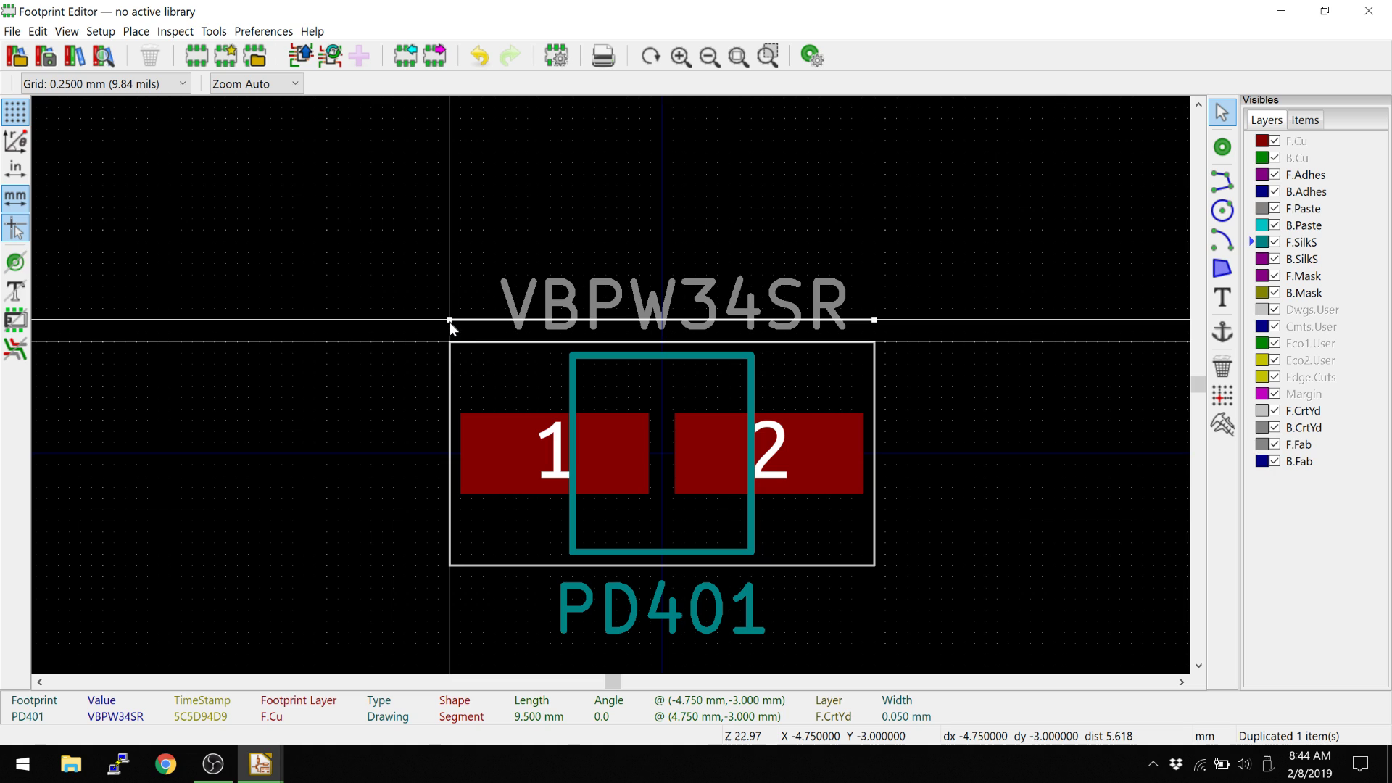
{"action": "key", "text": "Down"}
{"action": "key", "text": "Down"}
{"action": "left_click", "coordinate": [450, 341]}
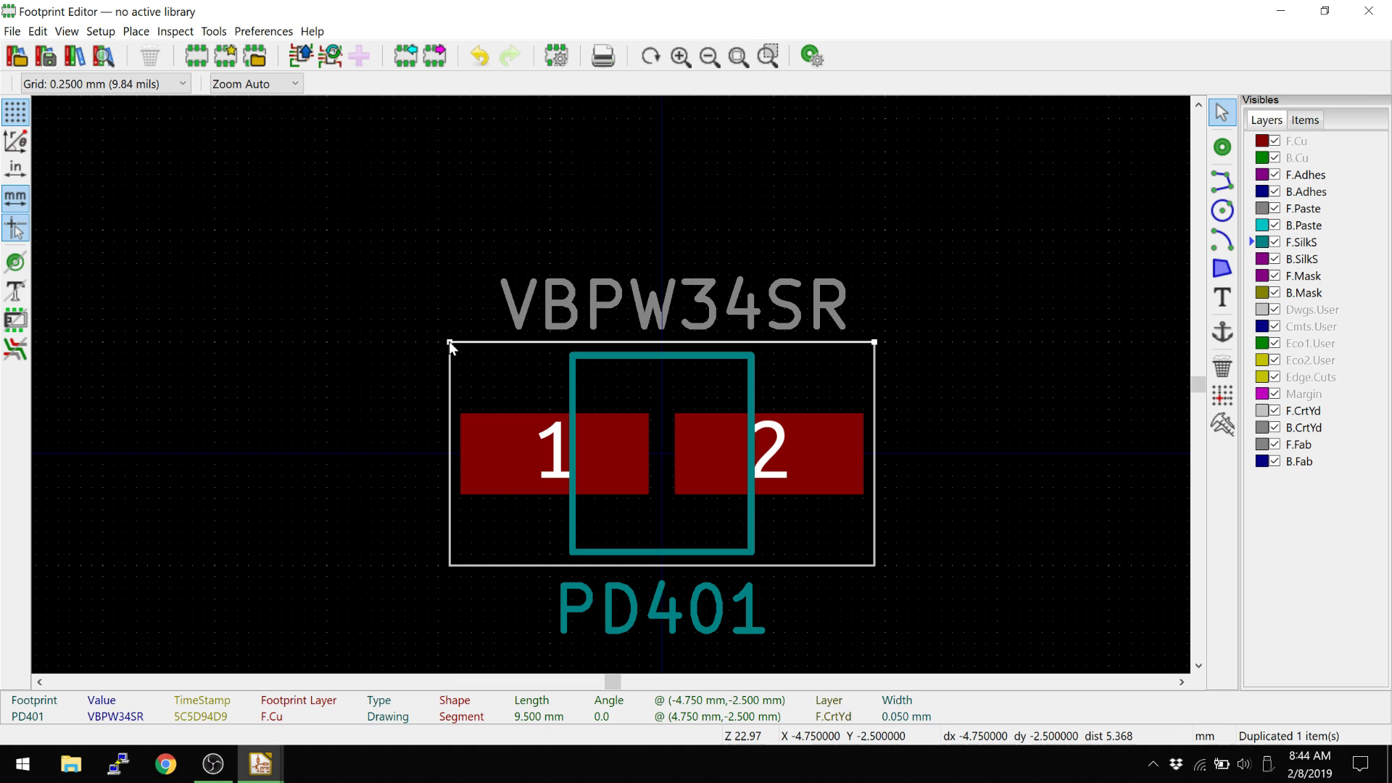
Duplicate the right and bottom courtyard edges onto their originals.
{"action": "left_click", "coordinate": [874, 383]}
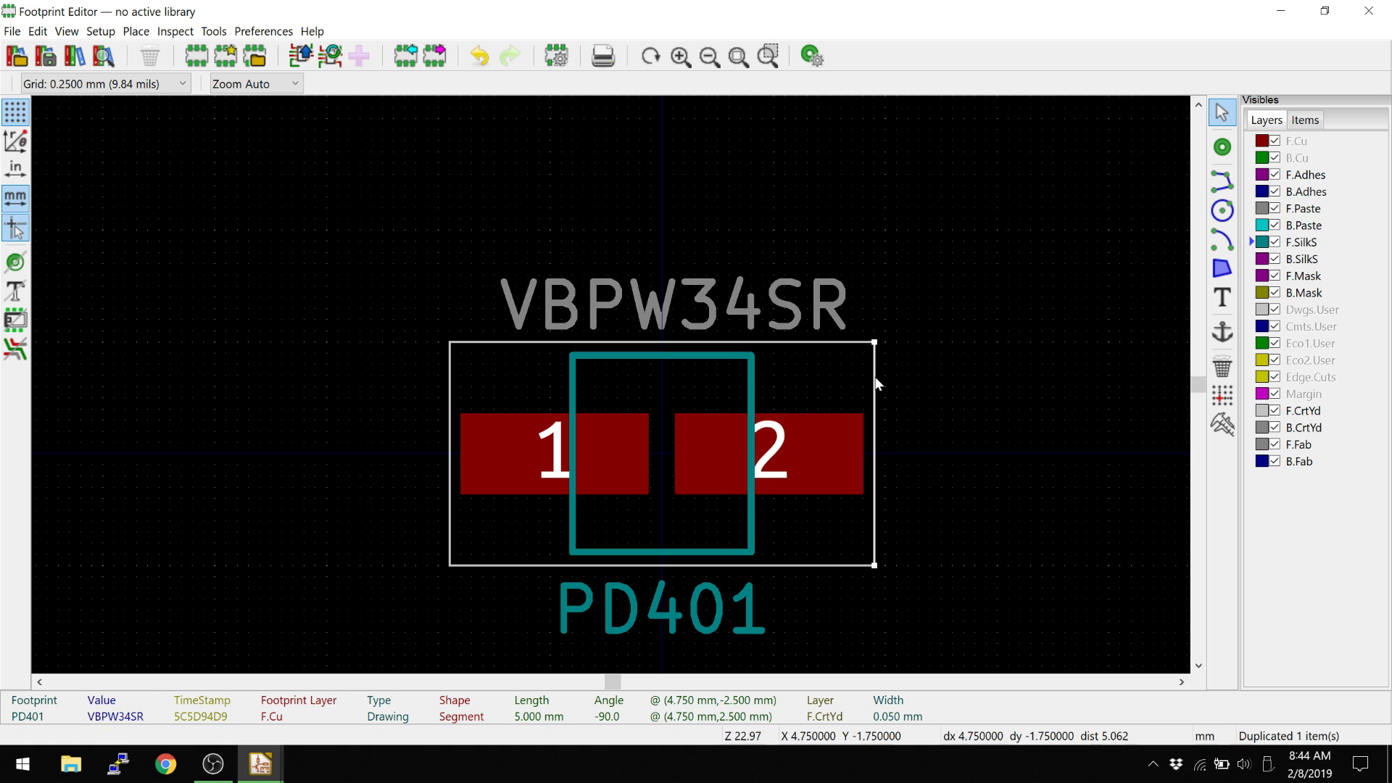
{"action": "scroll", "coordinate": [874, 383], "scroll_direction": "up", "scroll_amount": 3}
{"action": "middle_click_drag", "start_coordinate": [611, 397], "coordinate": [813, 285]}
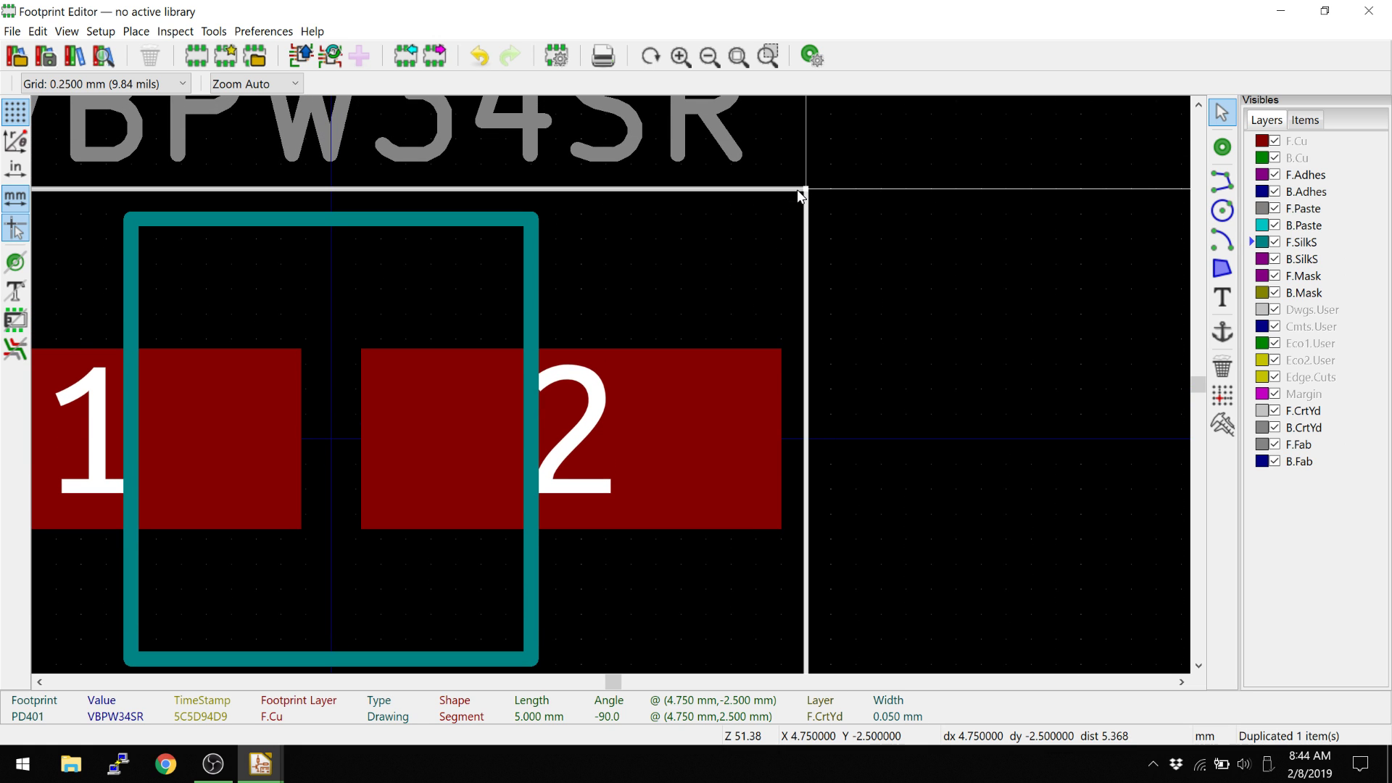
{"action": "left_click", "coordinate": [803, 190]}
{"action": "middle_click_drag", "start_coordinate": [245, 405], "coordinate": [553, 193]}
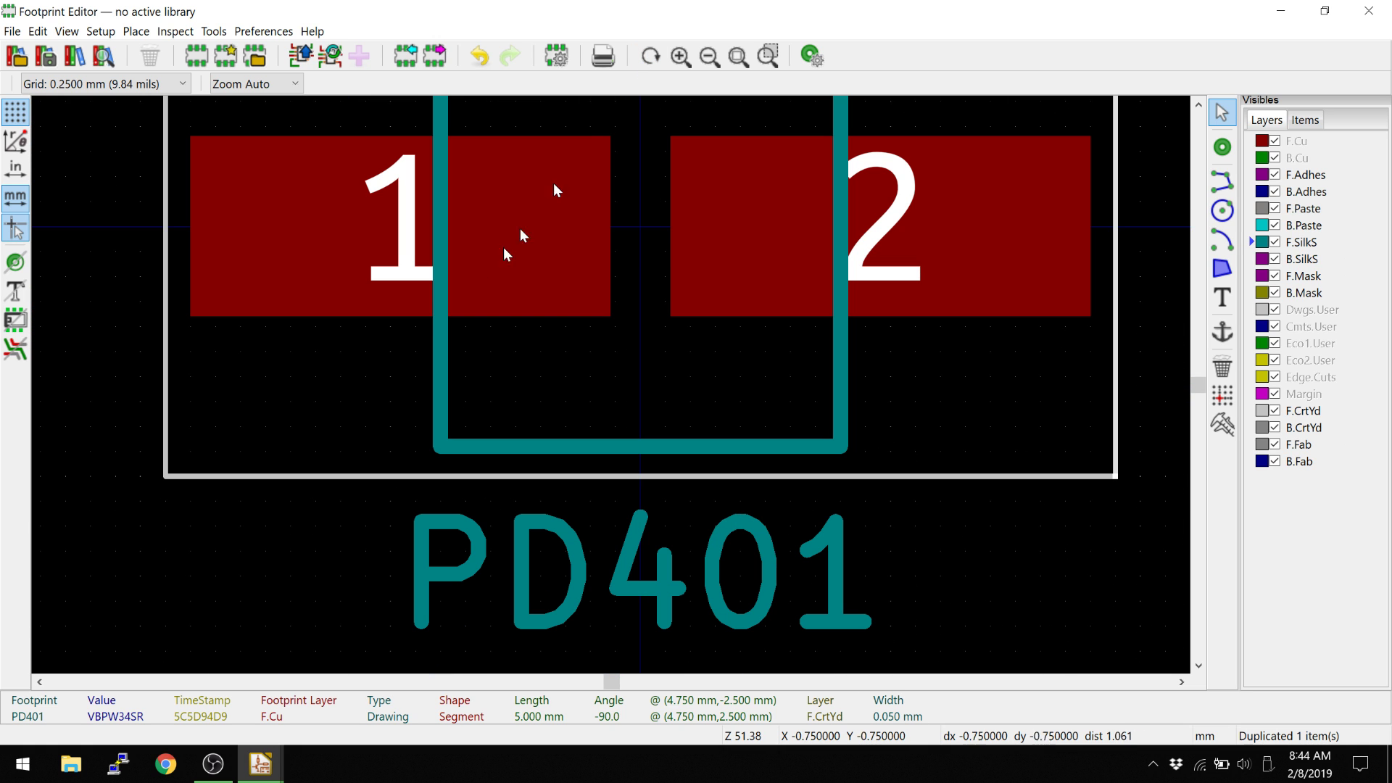
{"action": "left_click", "coordinate": [306, 477]}
{"action": "key", "text": "ctrl+d"}
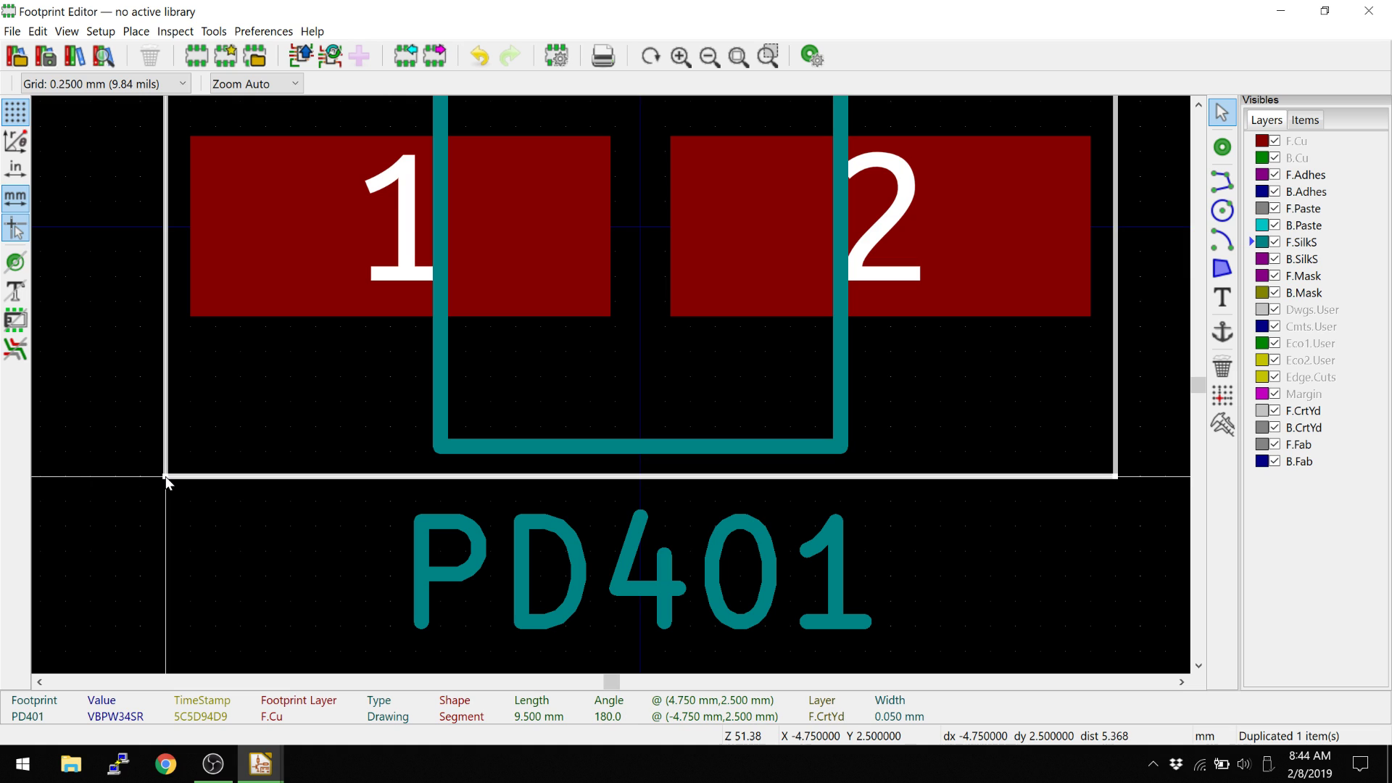
{"action": "left_click", "coordinate": [166, 478]}
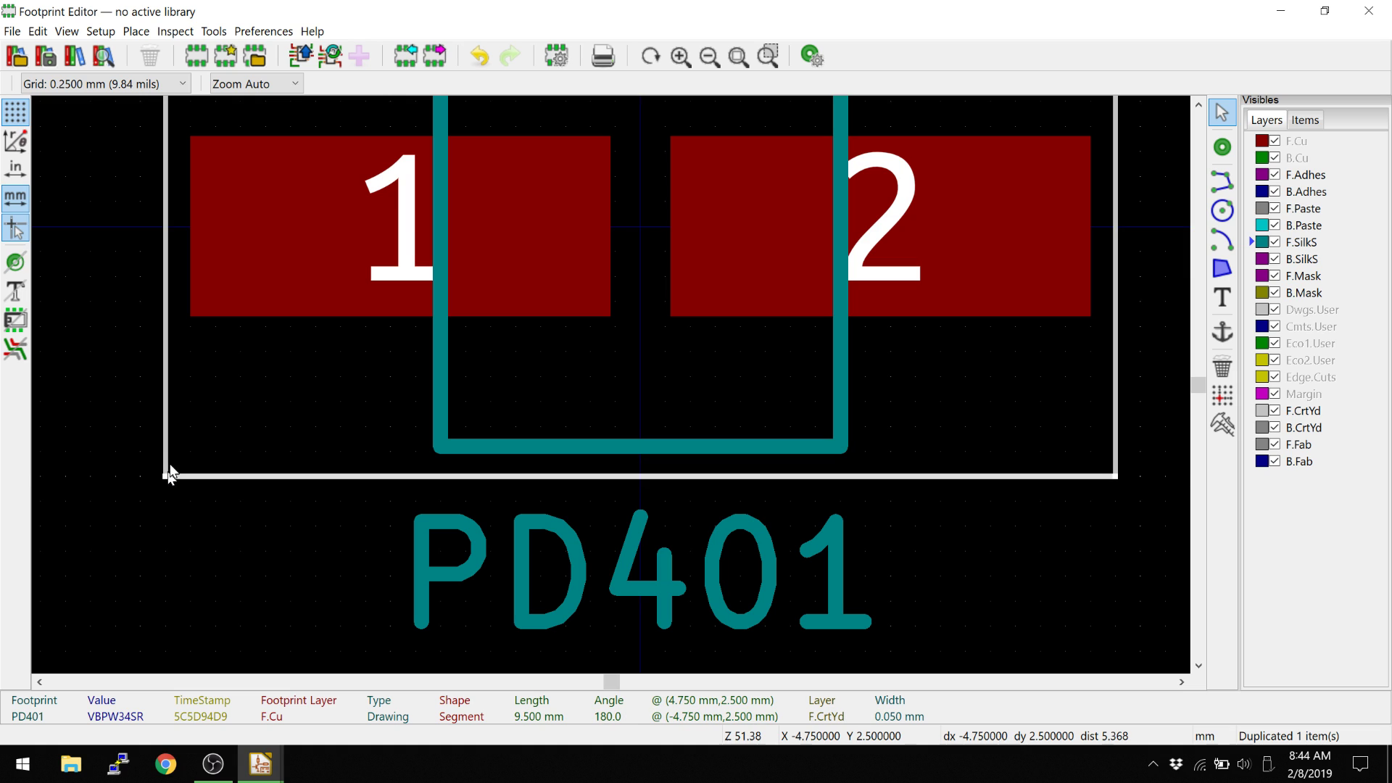
Select the left courtyard edge, then clear the selection and bring the footprint's top into view.
{"action": "middle_click_drag", "start_coordinate": [156, 357], "coordinate": [201, 475]}
{"action": "left_click", "coordinate": [211, 471]}
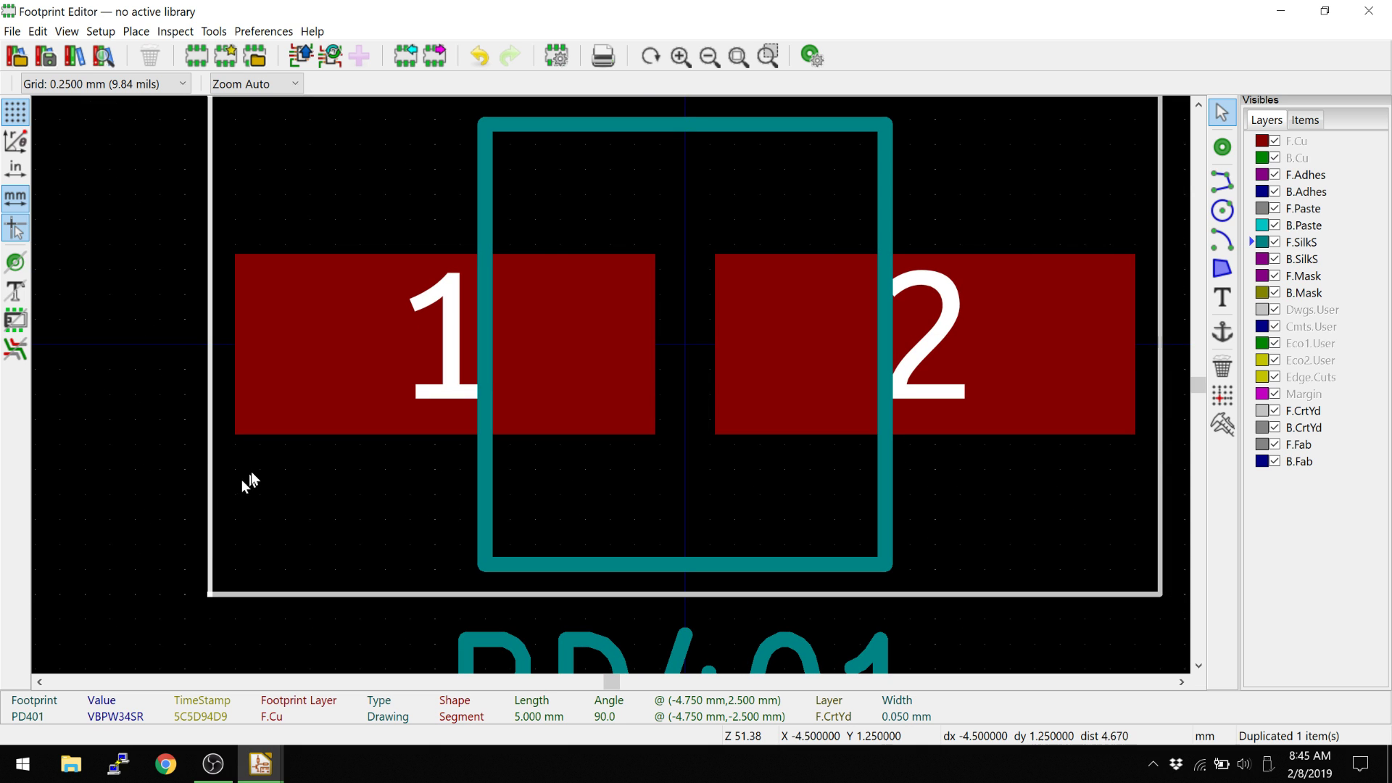
{"action": "middle_click_drag", "start_coordinate": [280, 464], "coordinate": [306, 530]}
{"action": "scroll", "coordinate": [306, 537], "scroll_direction": "down", "scroll_amount": 3}
{"action": "scroll", "coordinate": [525, 329], "scroll_direction": "up", "scroll_amount": 4}
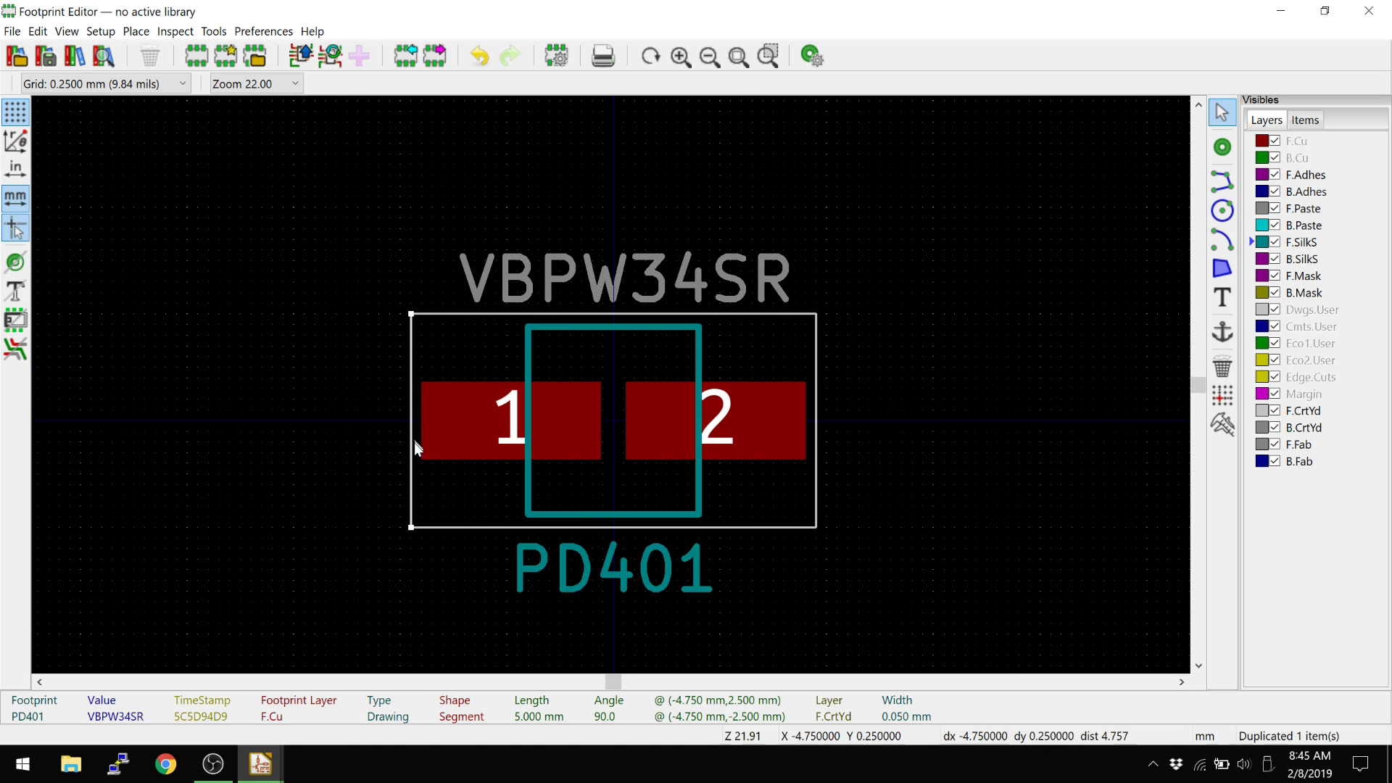
{"action": "scroll", "coordinate": [302, 351], "scroll_direction": "down", "scroll_amount": 3}
{"action": "scroll", "coordinate": [631, 399], "scroll_direction": "up", "scroll_amount": 2}
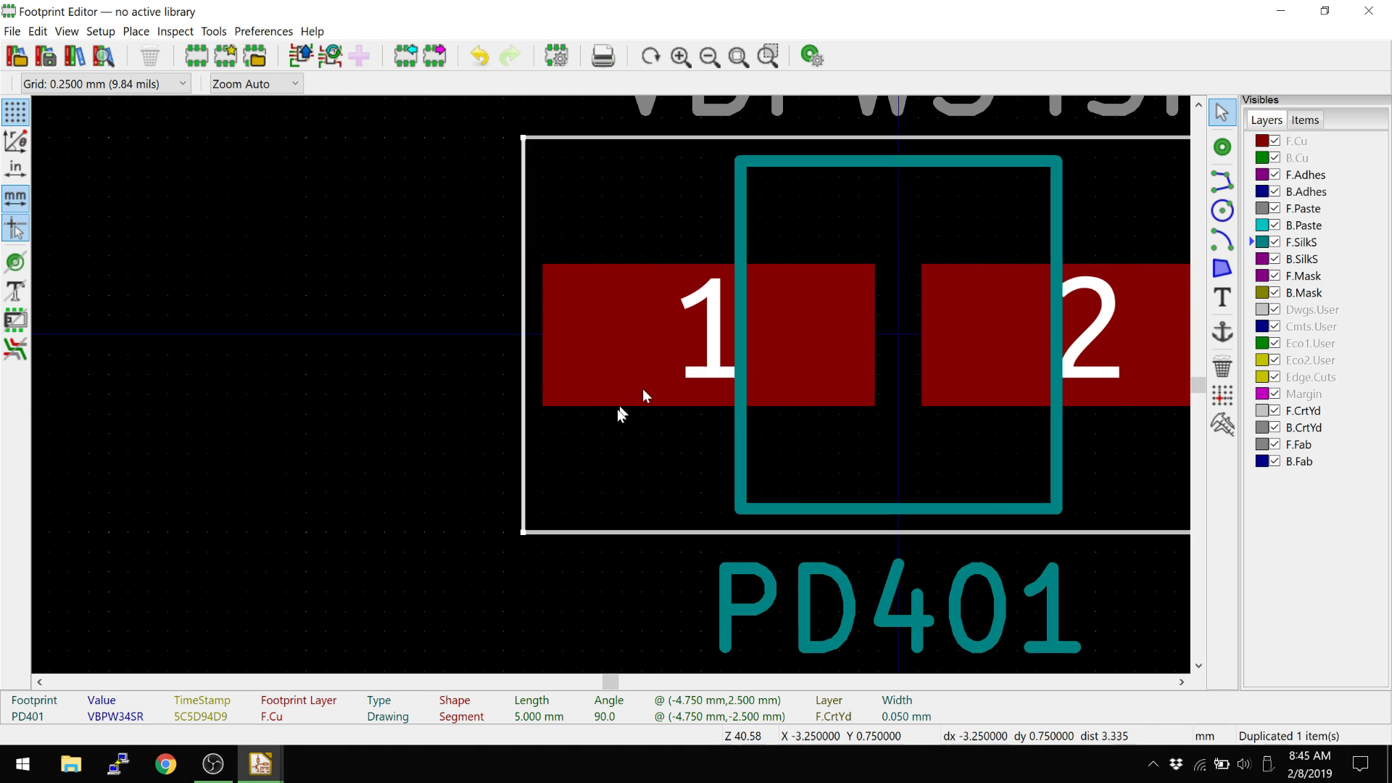
{"action": "left_click", "coordinate": [548, 159]}
{"action": "middle_click_drag", "start_coordinate": [578, 164], "coordinate": [486, 206]}
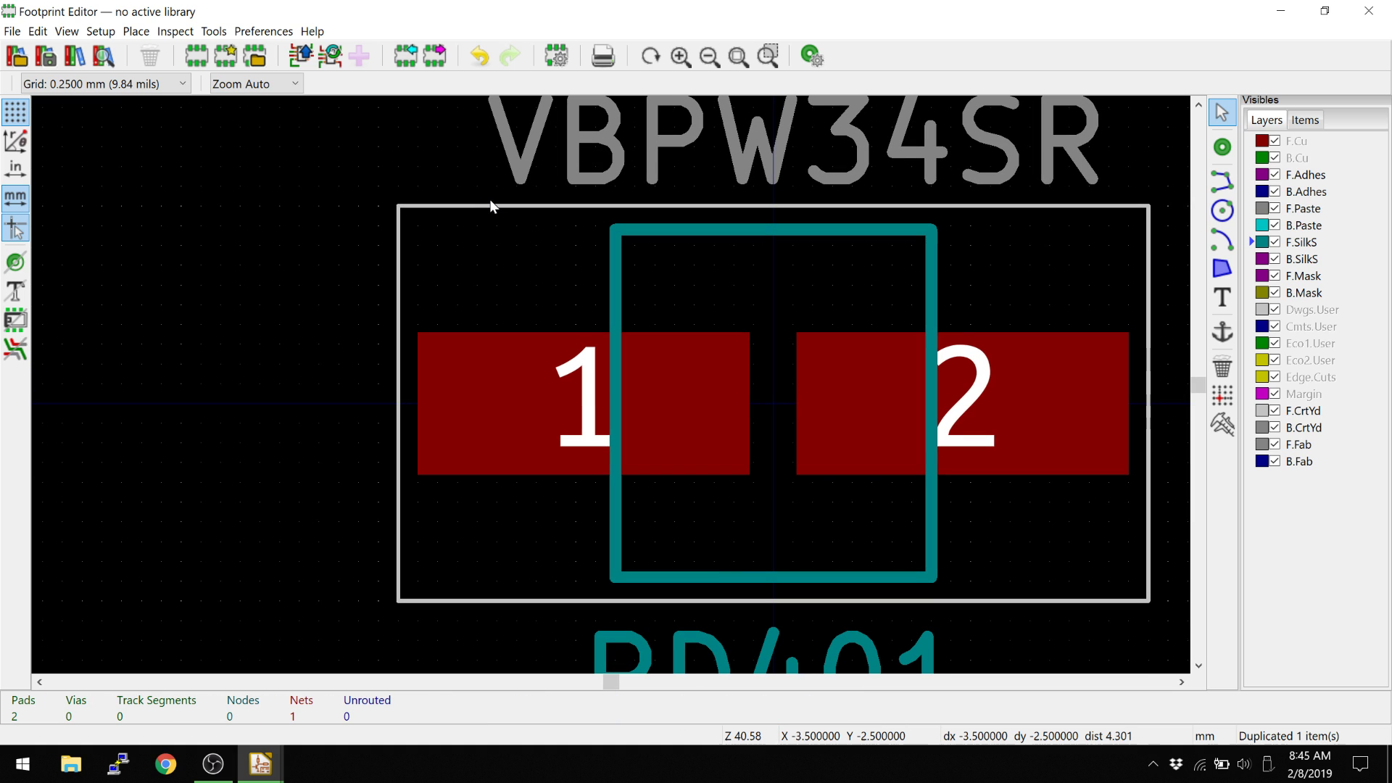
Move one of the two top courtyard lines to the B.CrtYd layer.
{"action": "left_click", "coordinate": [500, 206]}
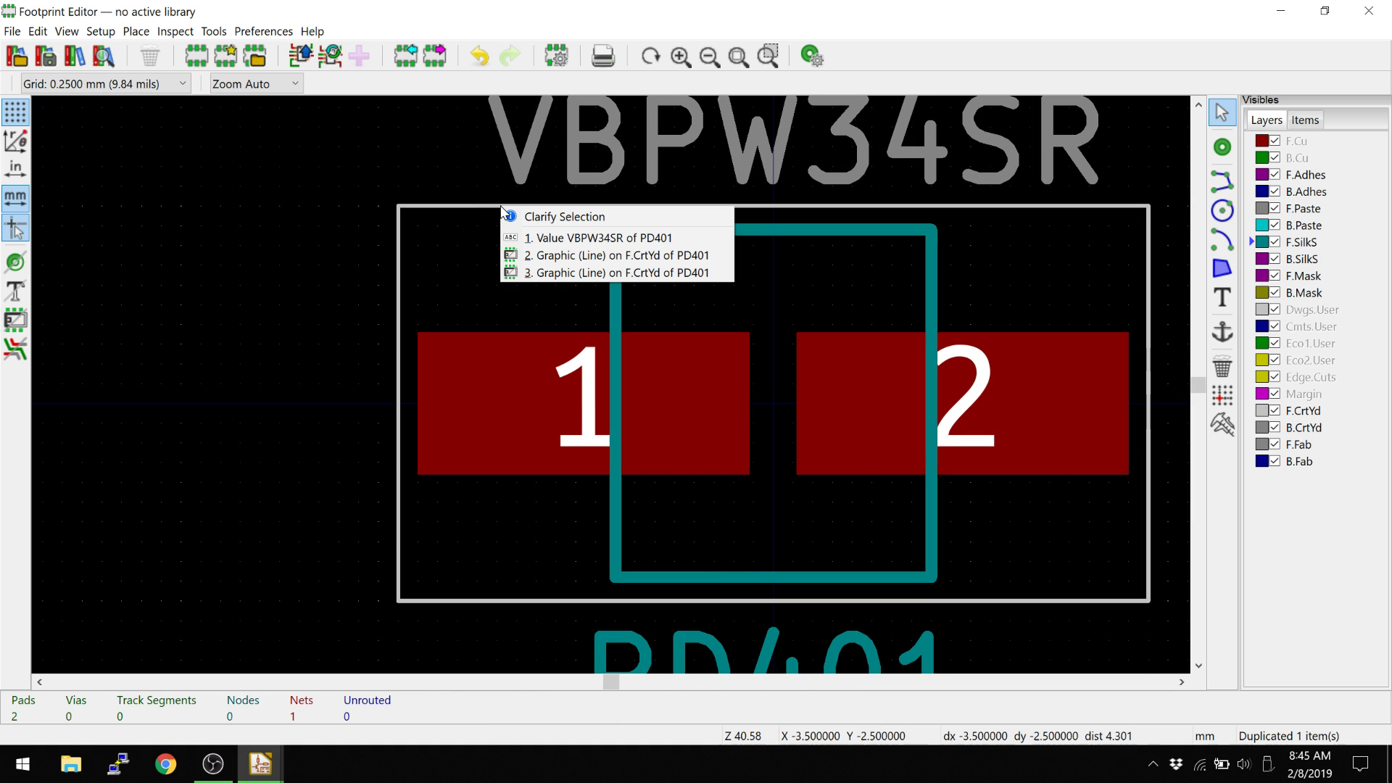
{"action": "left_click", "coordinate": [512, 256]}
{"action": "double_click", "coordinate": [498, 211]}
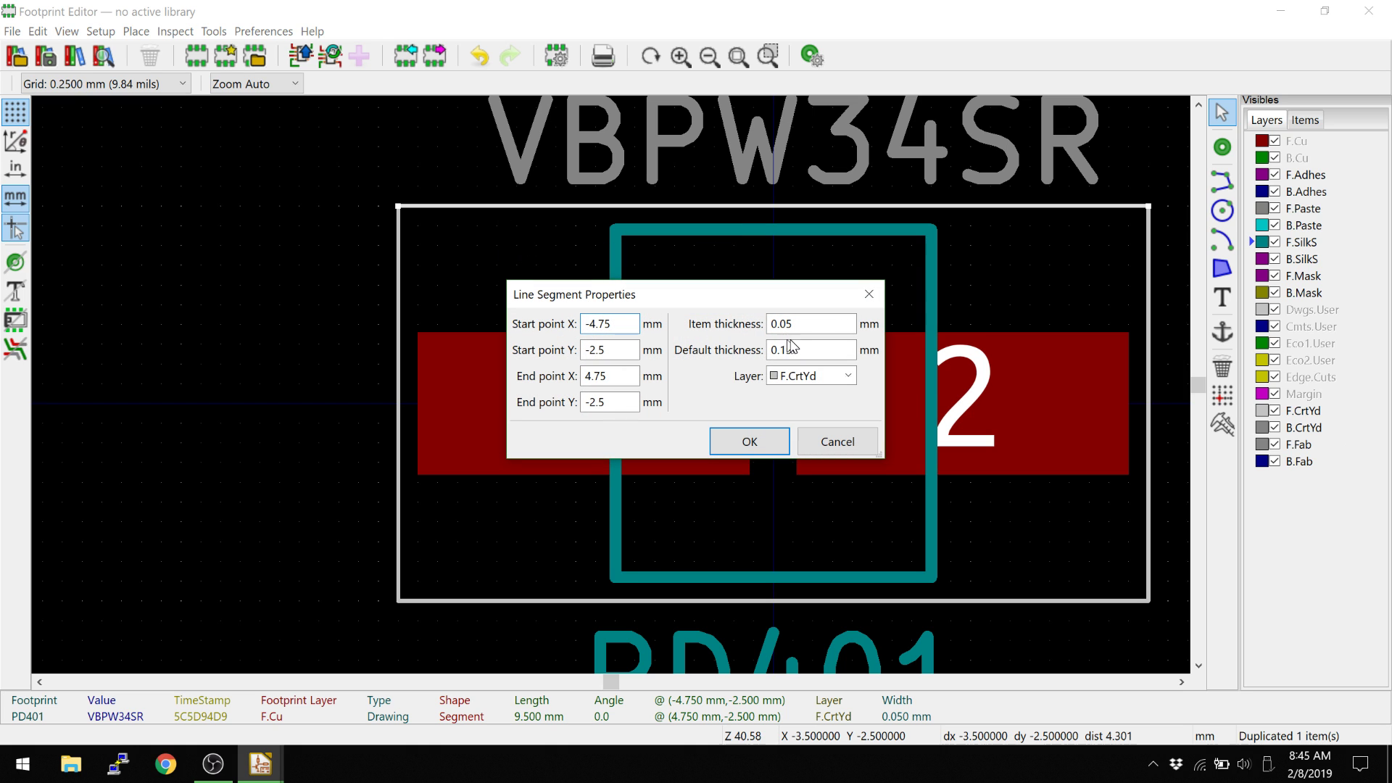
{"action": "left_click", "coordinate": [813, 384]}
{"action": "left_click", "coordinate": [834, 655]}
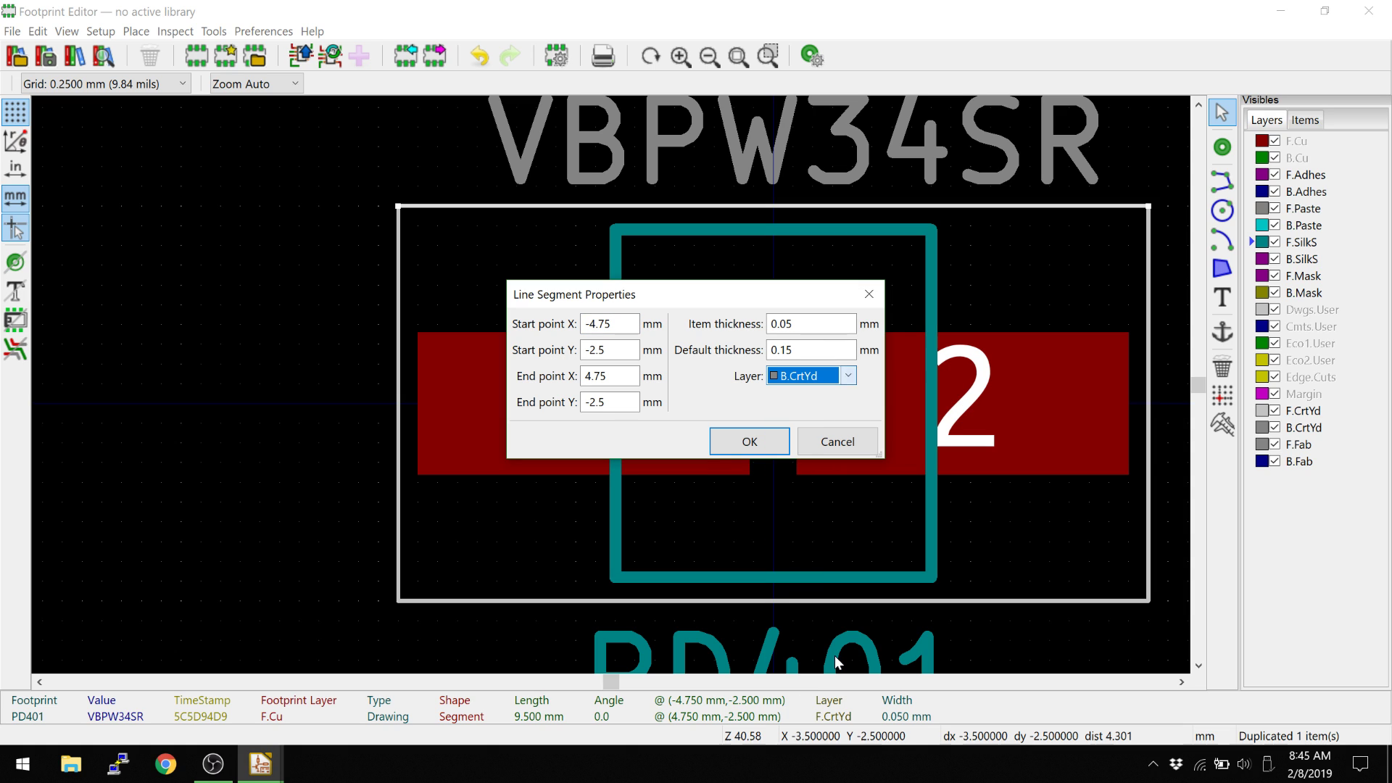
{"action": "left_click", "coordinate": [784, 450]}
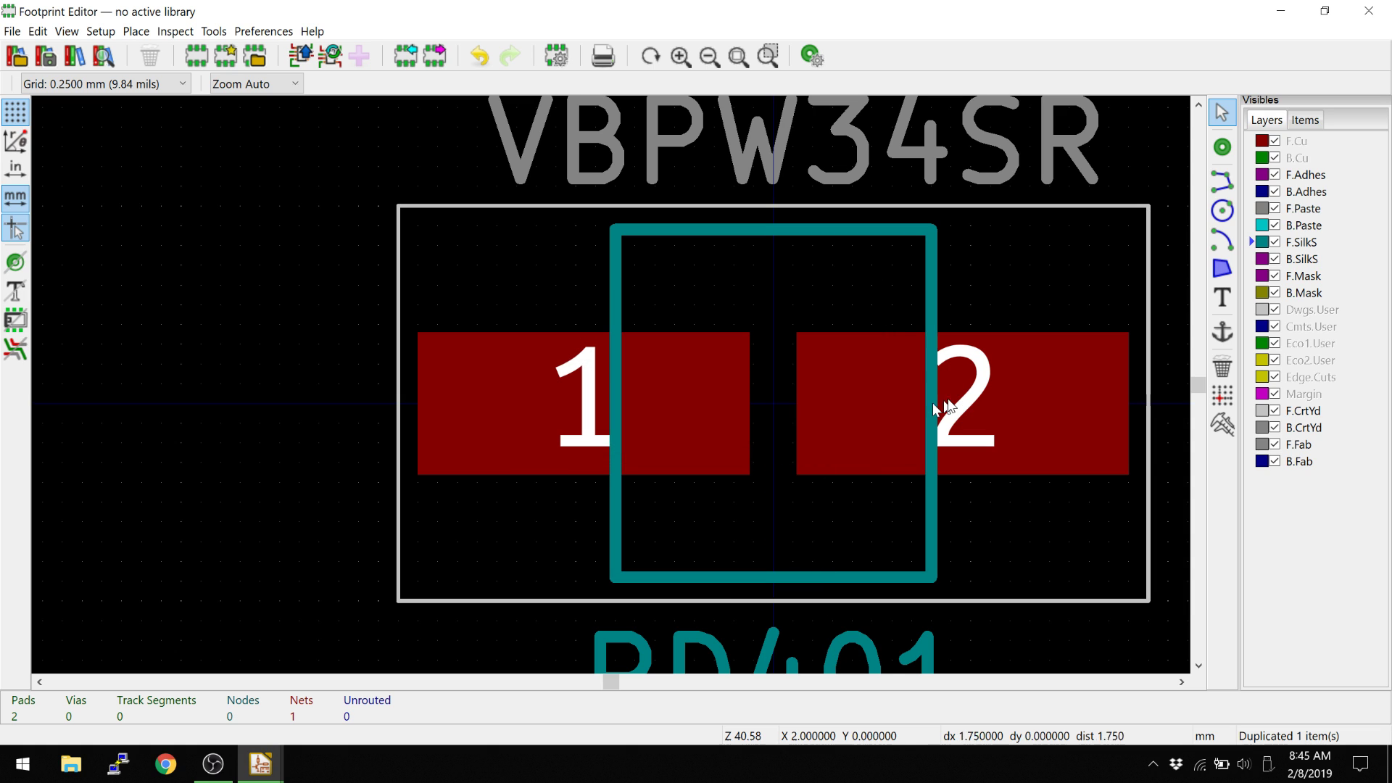
Move one right-edge courtyard line to B.CrtYd.
{"action": "left_click", "coordinate": [1151, 324]}
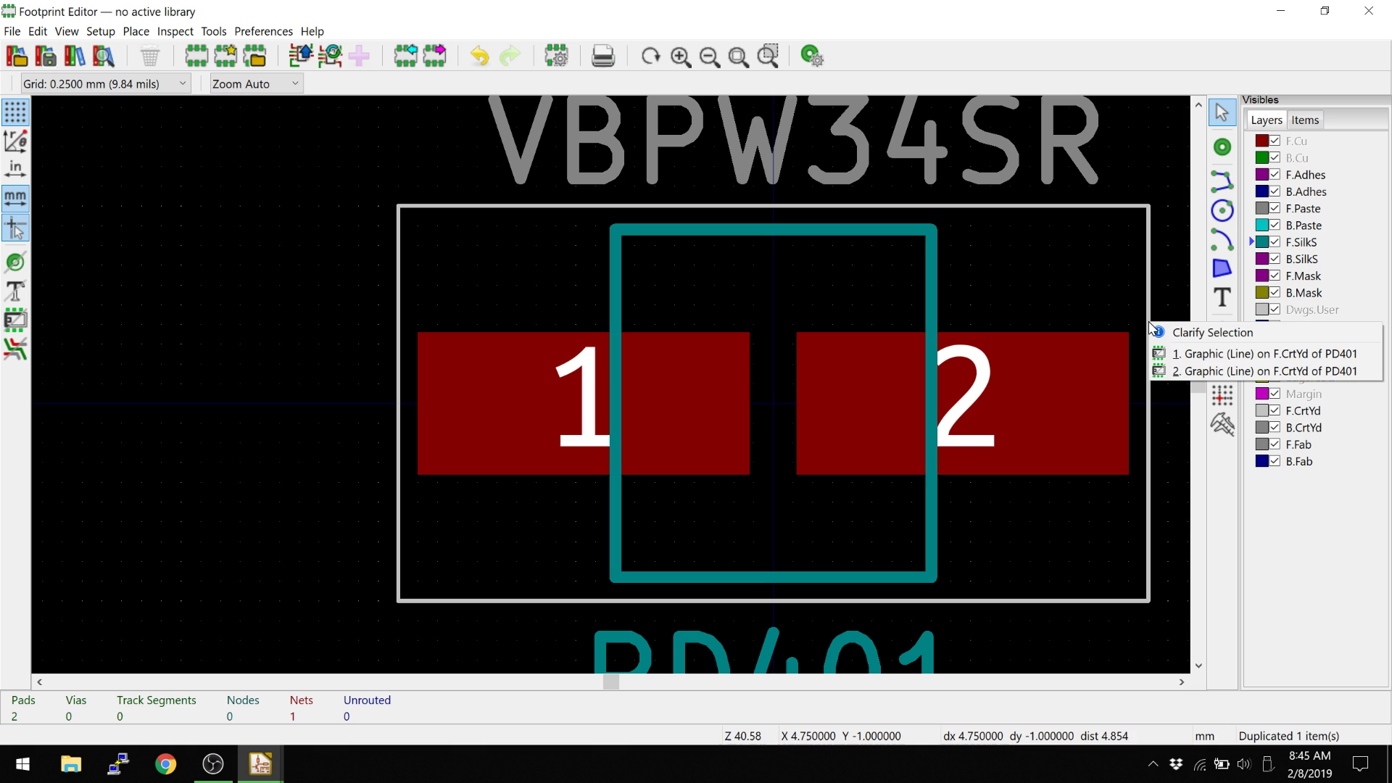
{"action": "left_click", "coordinate": [1175, 353]}
{"action": "key", "text": "e"}
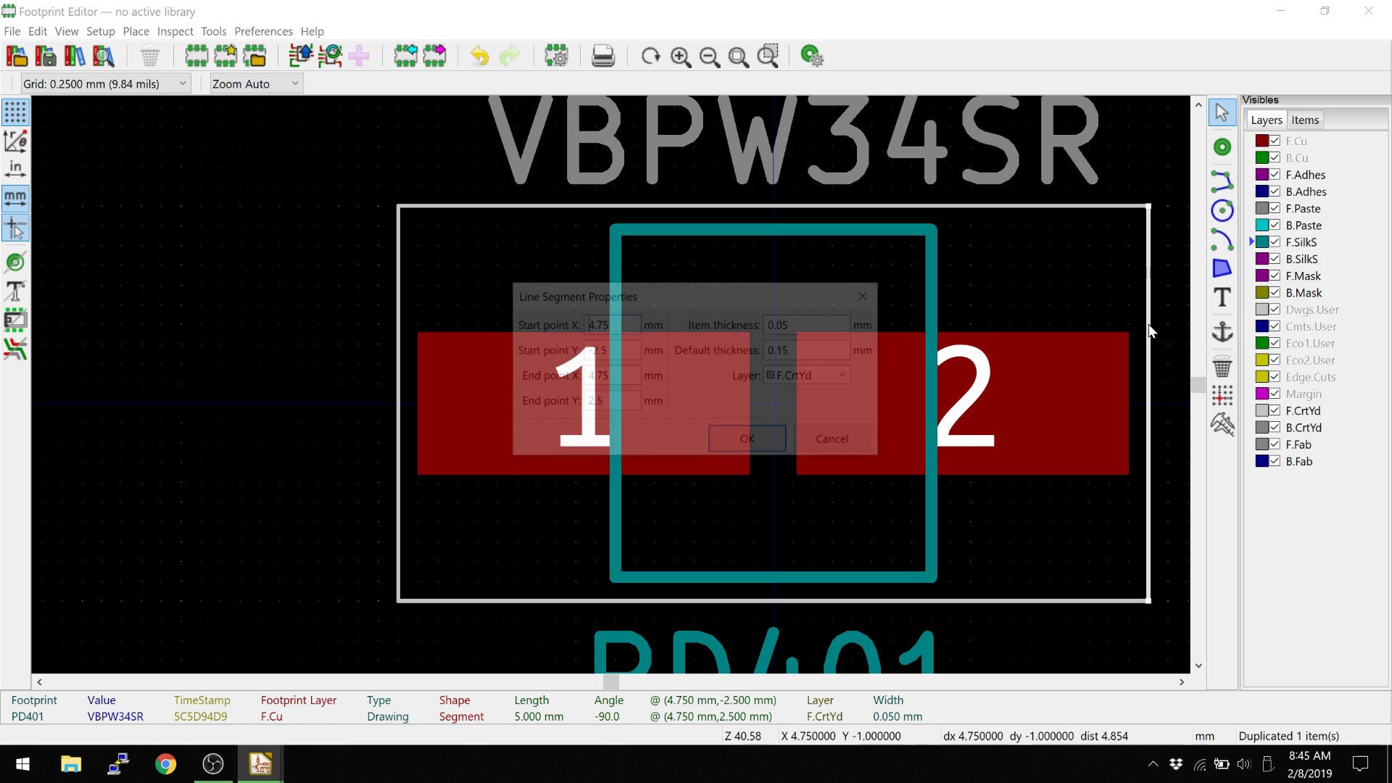
{"action": "left_click", "coordinate": [832, 382]}
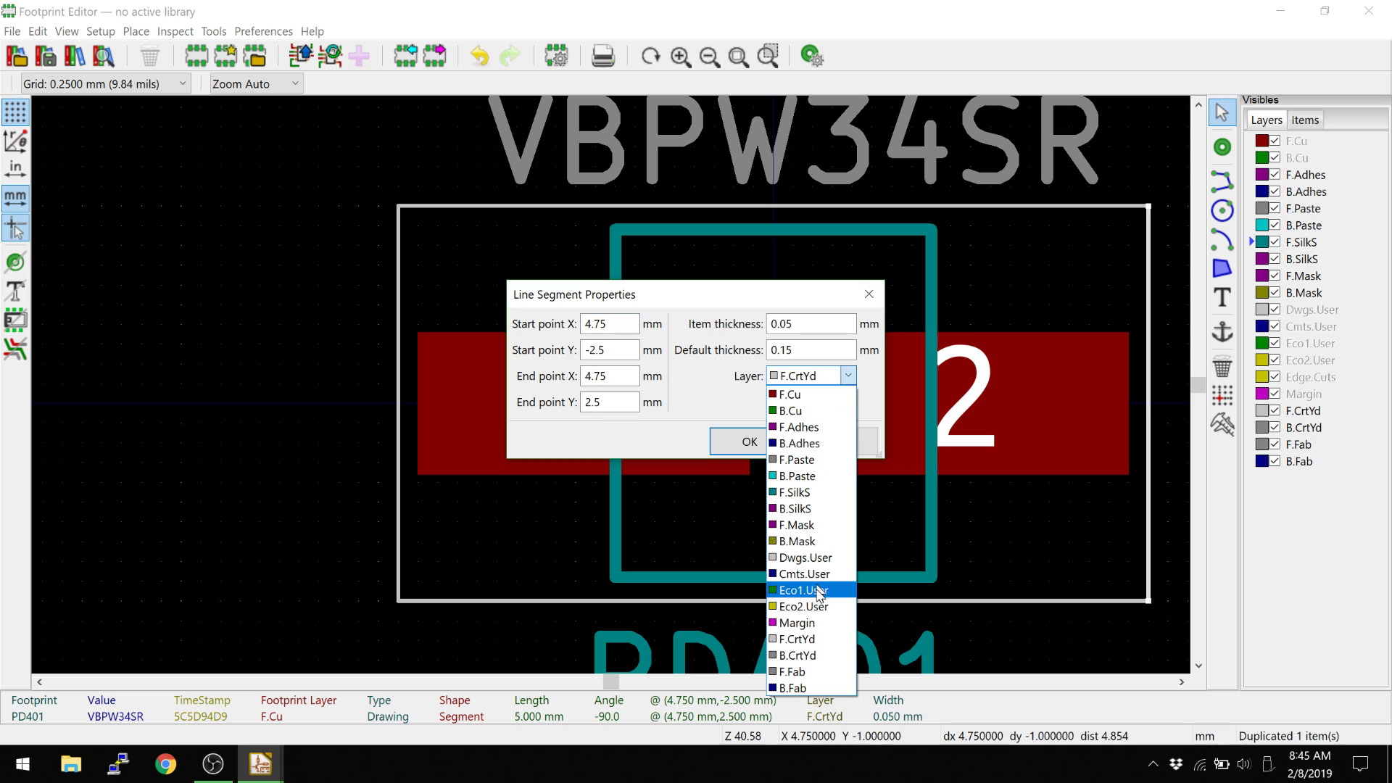
{"action": "left_click", "coordinate": [804, 652]}
{"action": "left_click", "coordinate": [754, 443]}
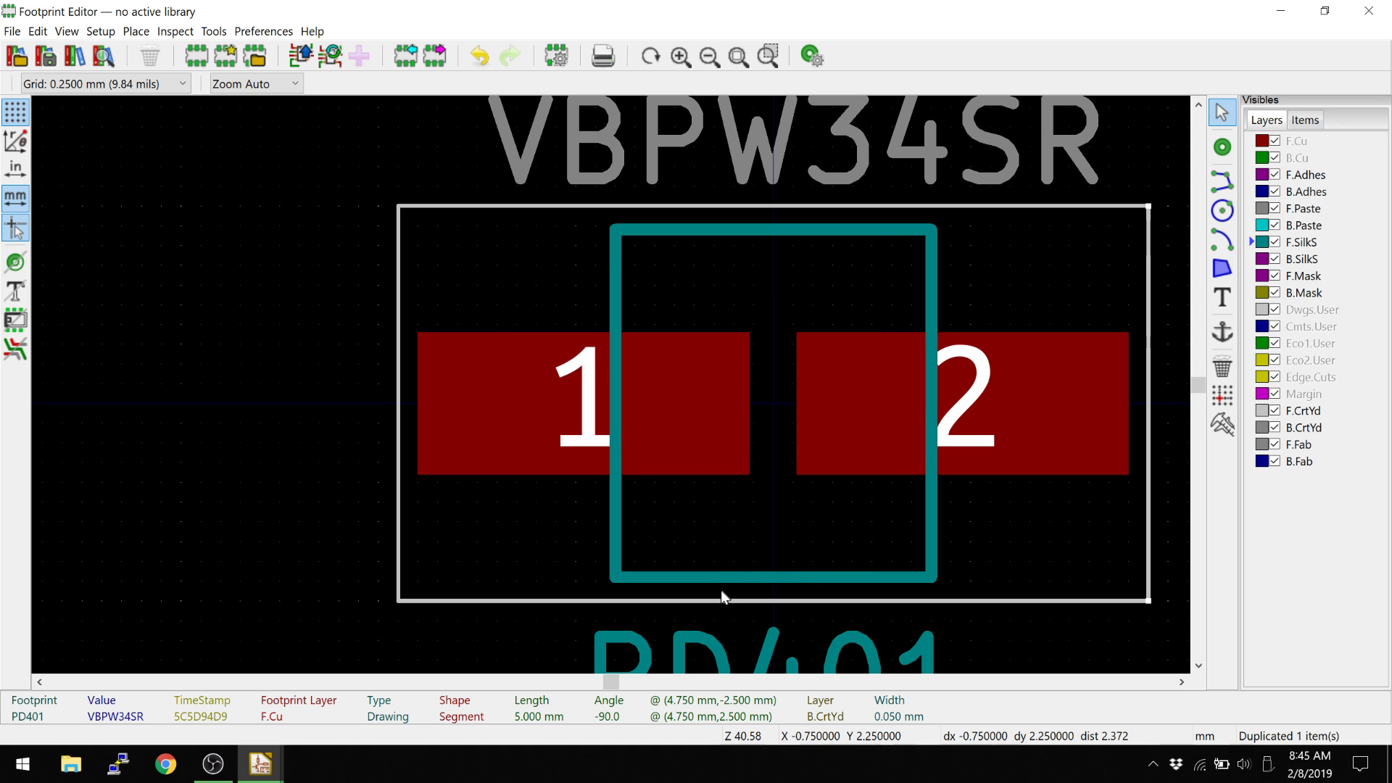
Move one bottom-edge courtyard line to B.CrtYd and check its properties.
{"action": "left_click", "coordinate": [722, 595]}
{"action": "left_click", "coordinate": [758, 632]}
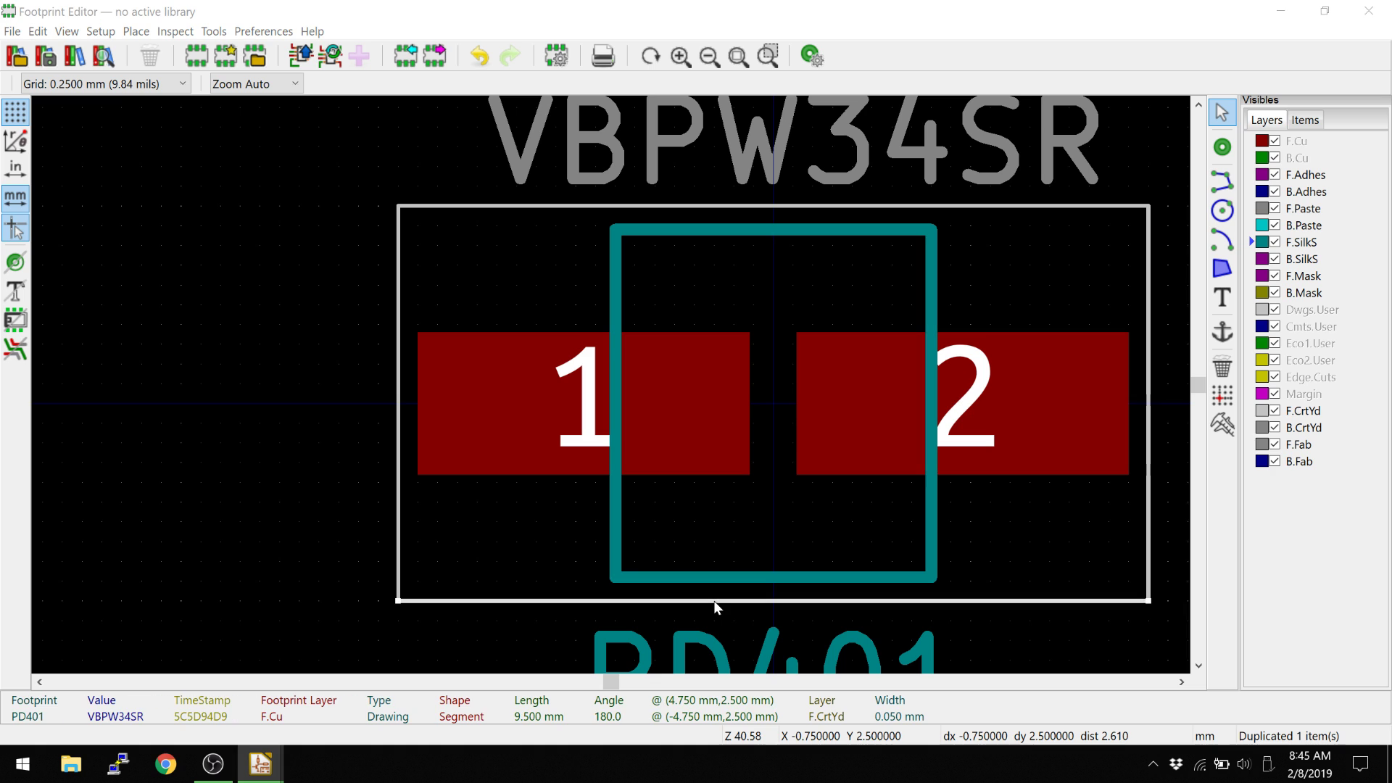
{"action": "double_click", "coordinate": [713, 600]}
{"action": "left_click", "coordinate": [805, 376]}
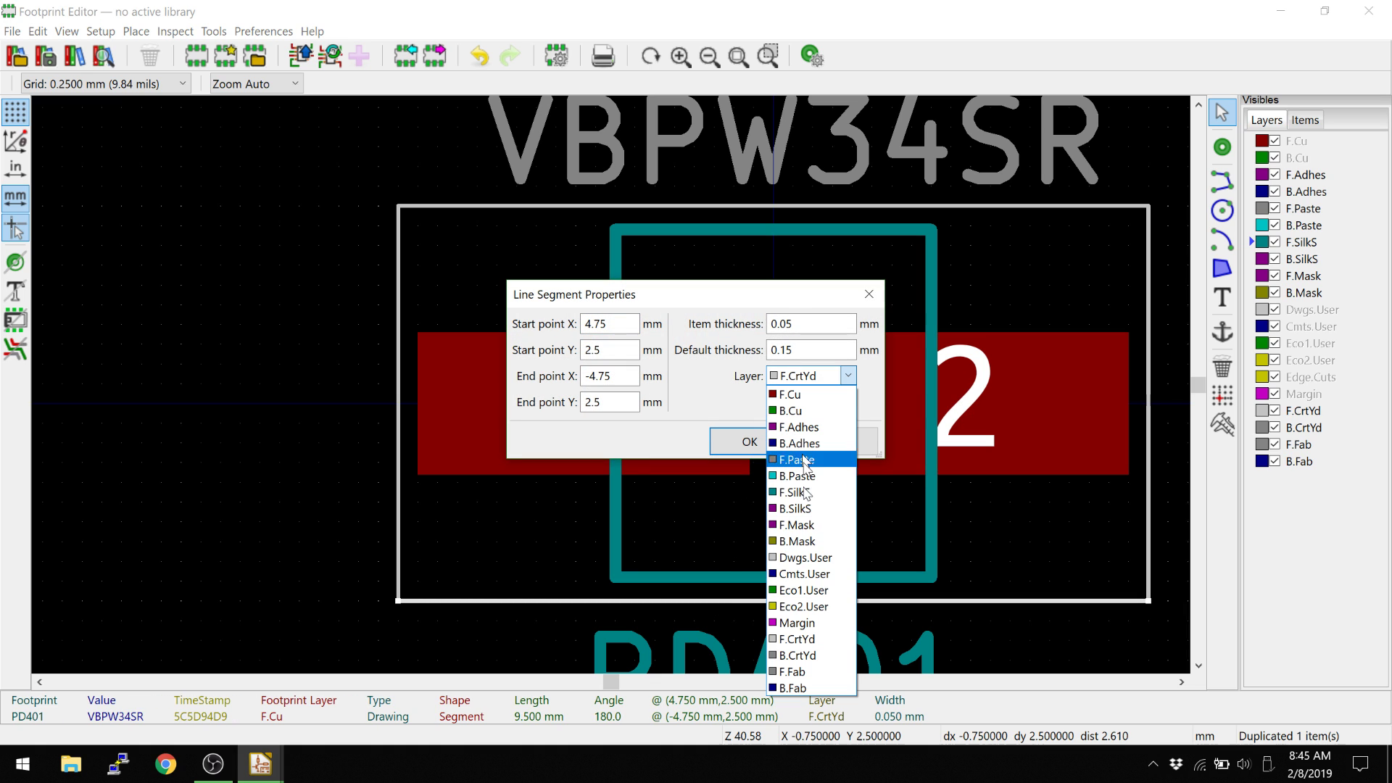
{"action": "left_click", "coordinate": [798, 655]}
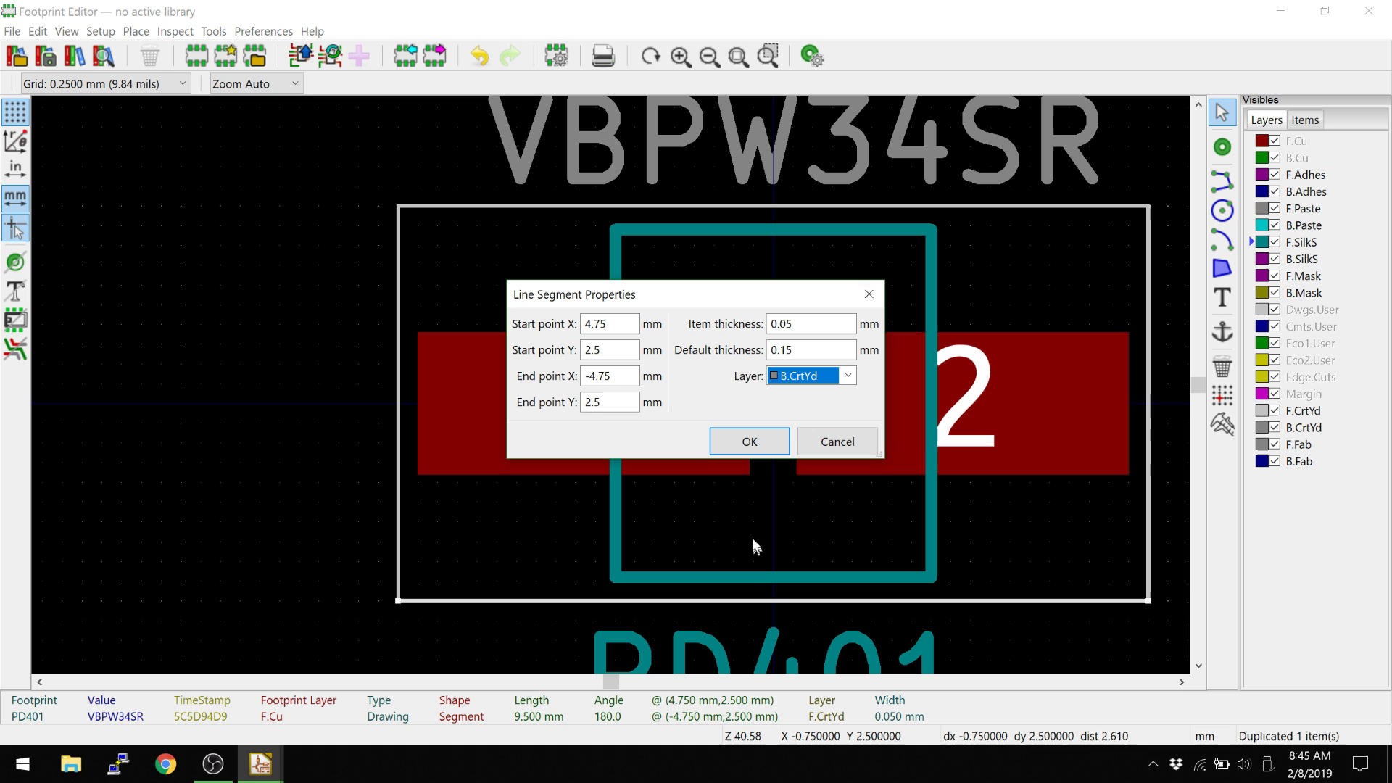
{"action": "left_click", "coordinate": [750, 444]}
{"action": "key", "text": "e"}
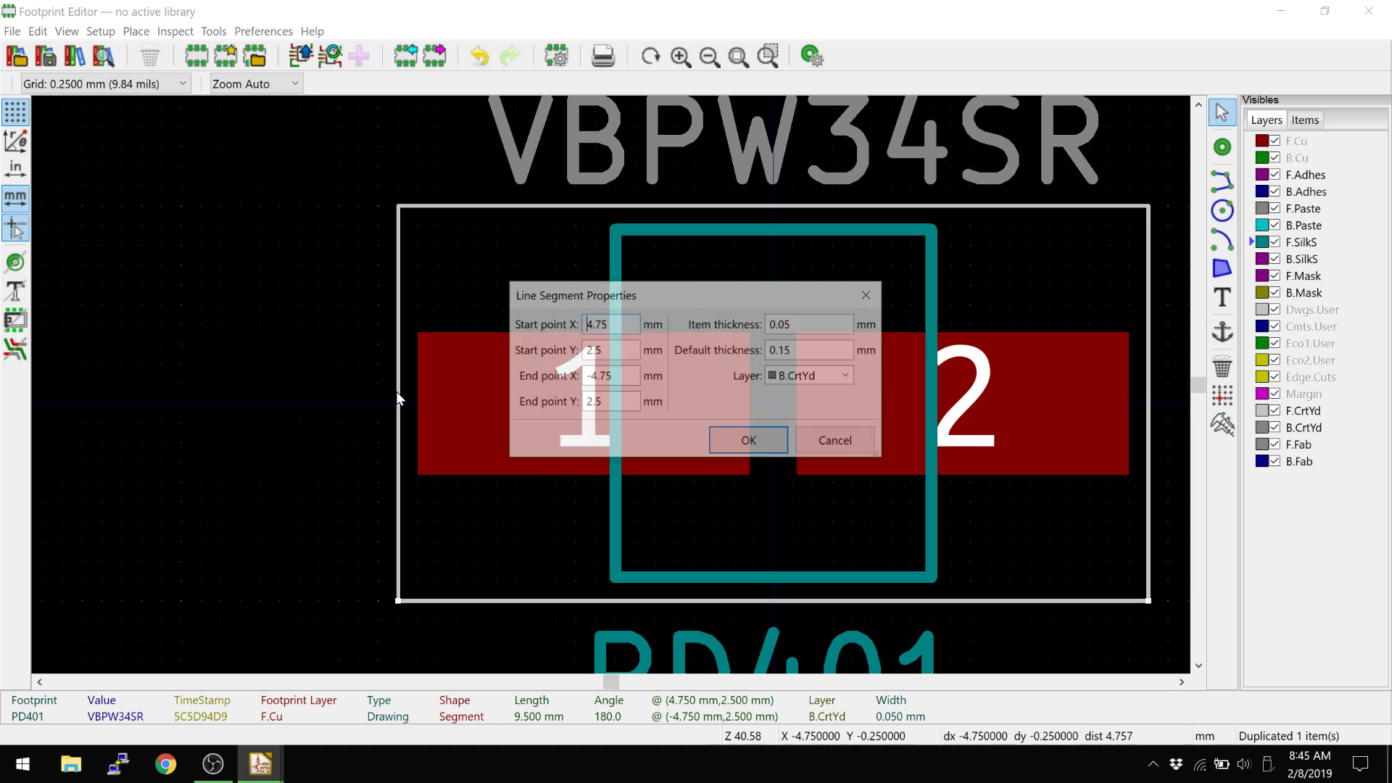
{"action": "key", "text": "Escape"}
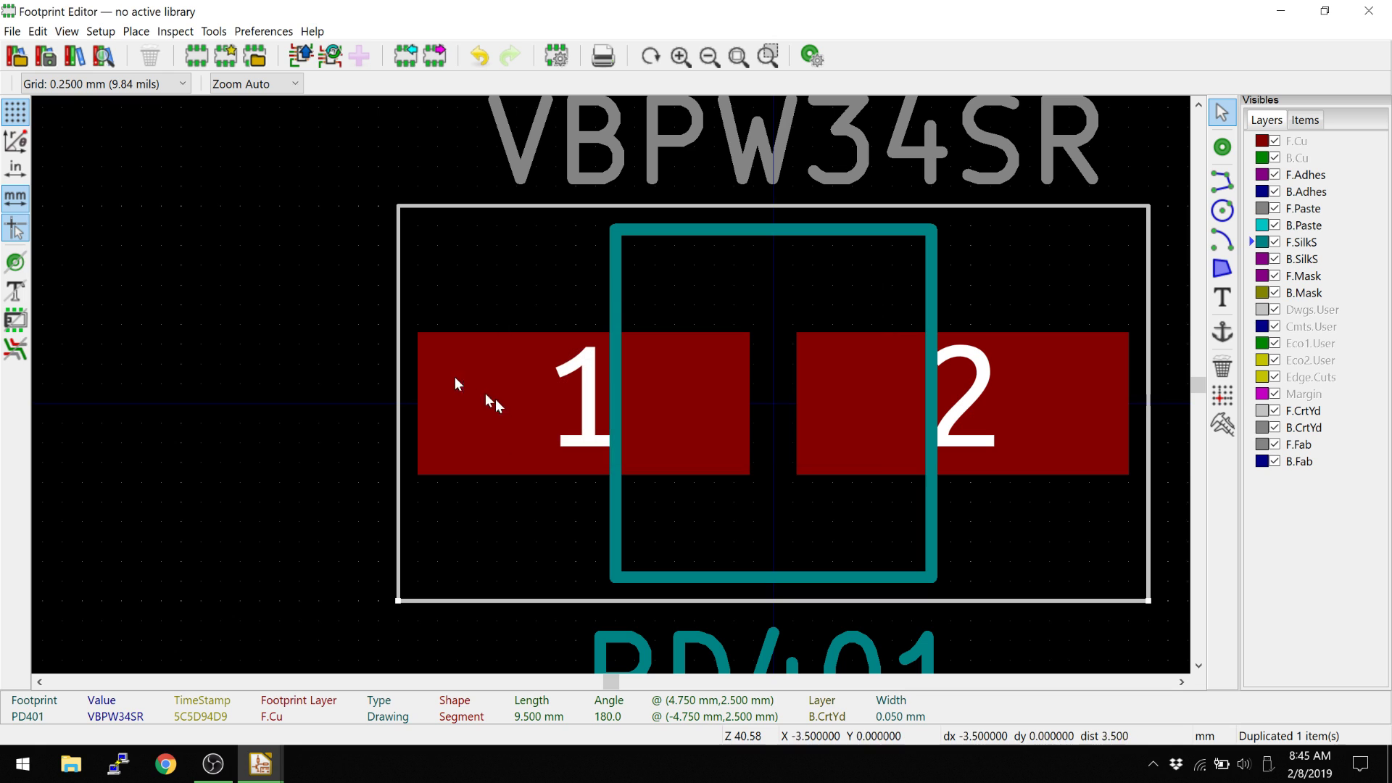
Duplicate the remaining courtyard lines and select the left-edge line.
{"action": "left_click", "coordinate": [394, 380]}
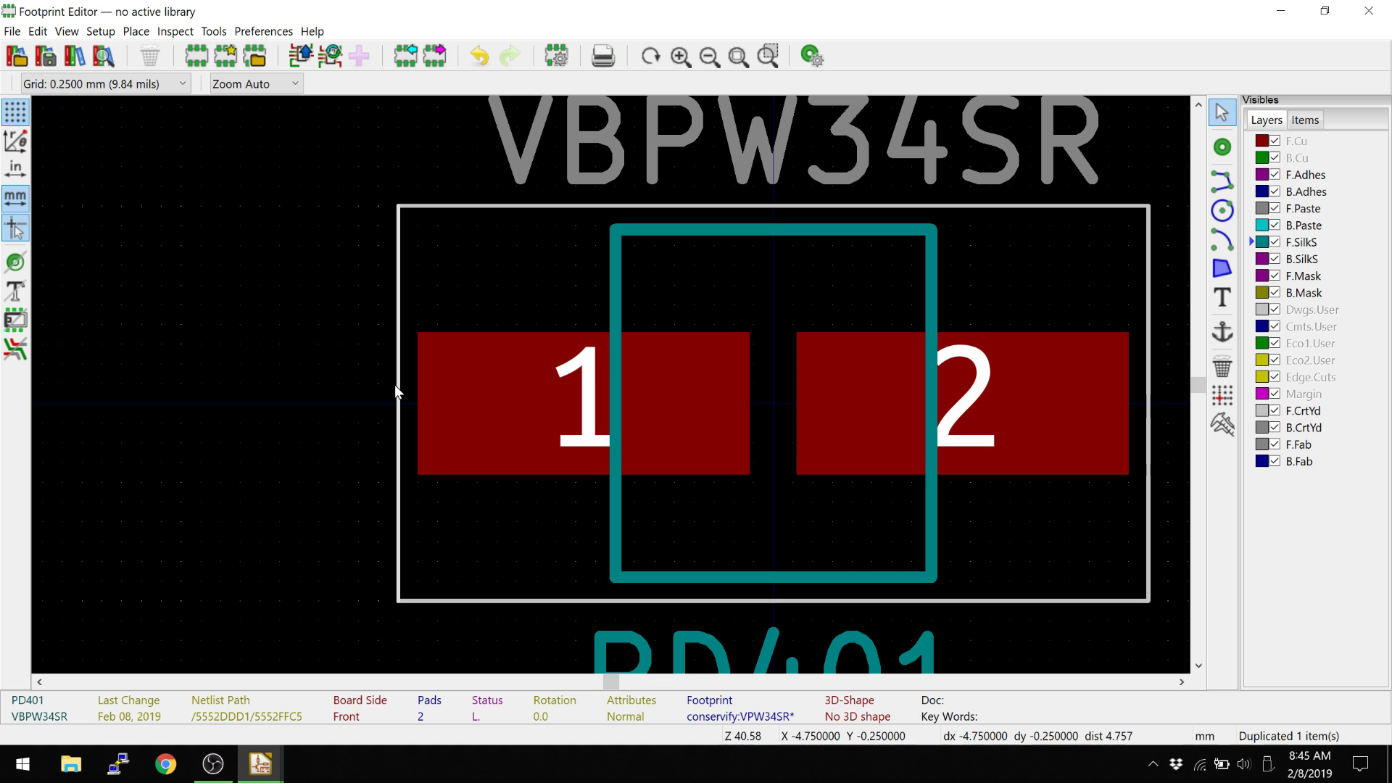
{"action": "key", "text": "ctrl+d"}
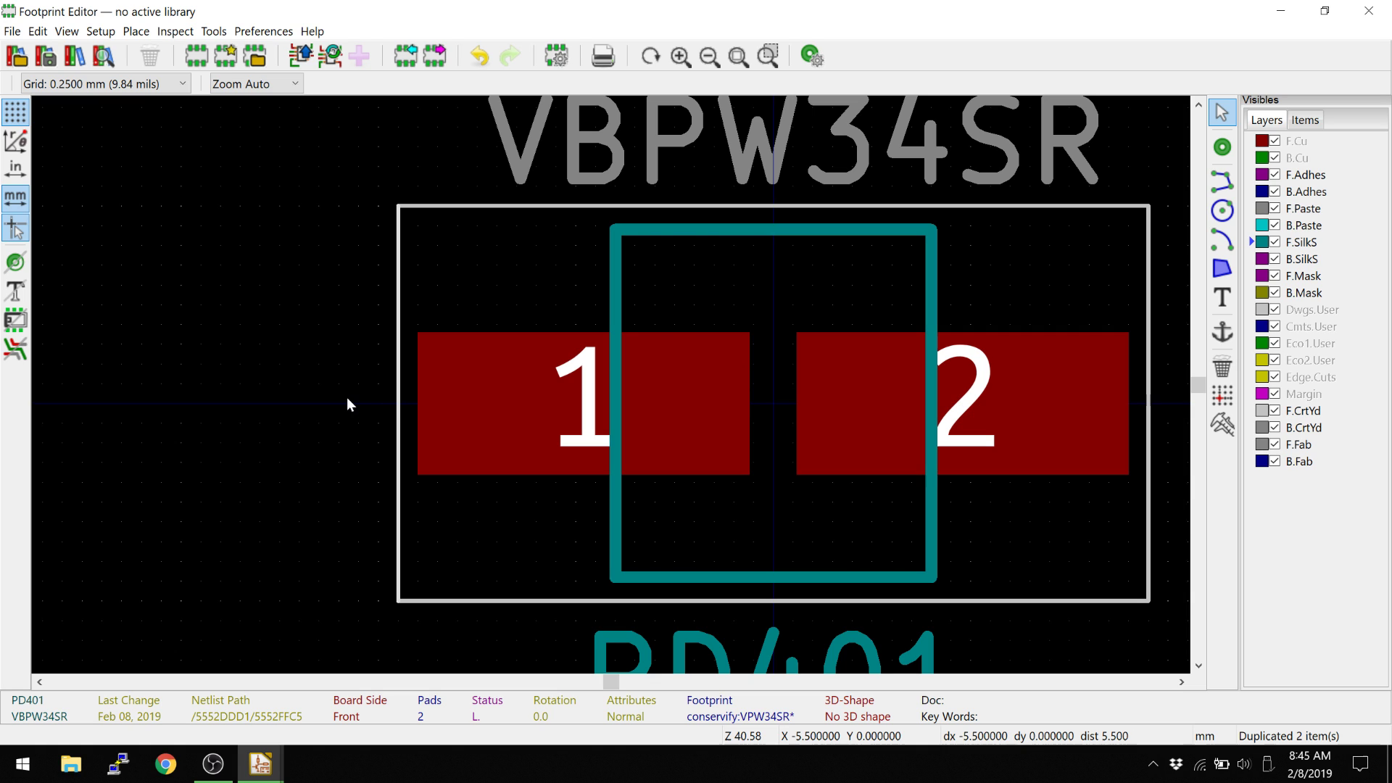
{"action": "left_click", "coordinate": [398, 401]}
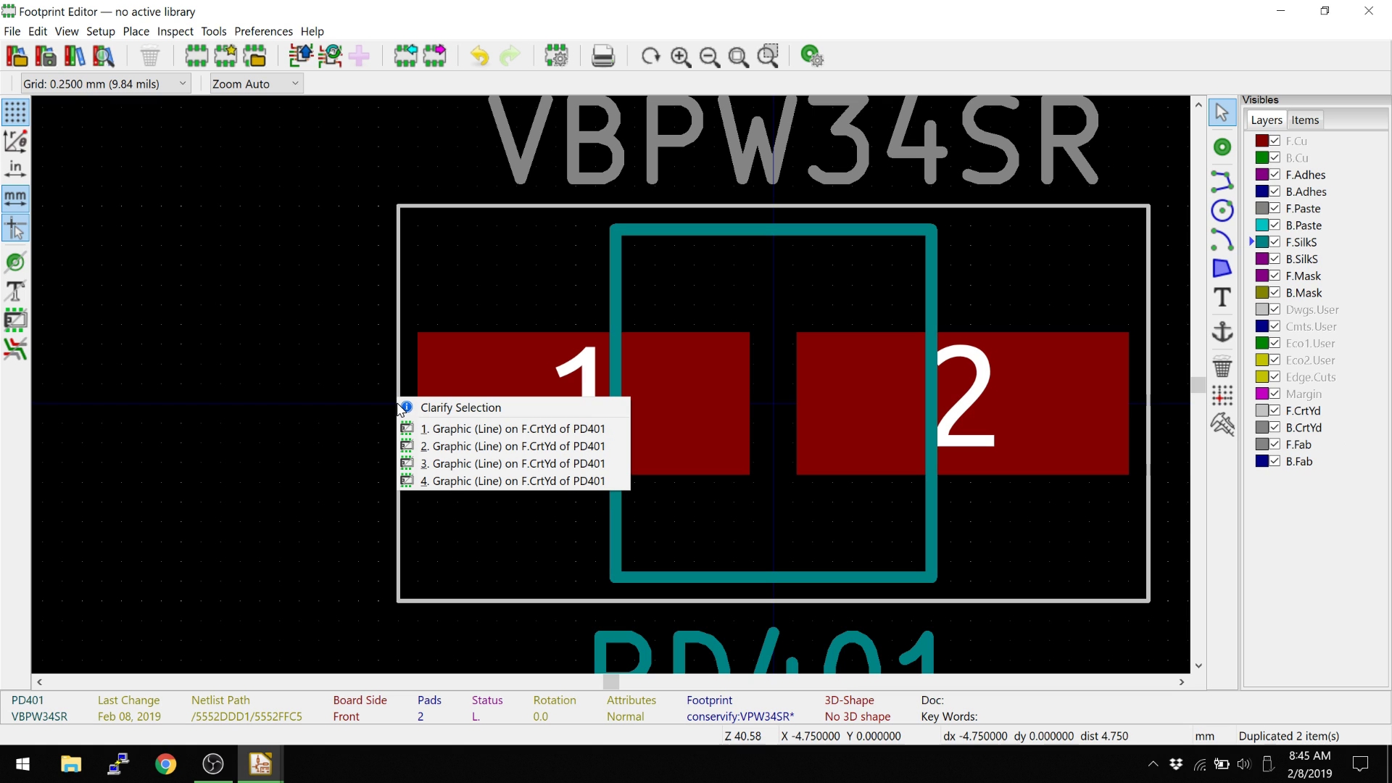
{"action": "key", "text": "Escape"}
{"action": "left_click", "coordinate": [398, 435]}
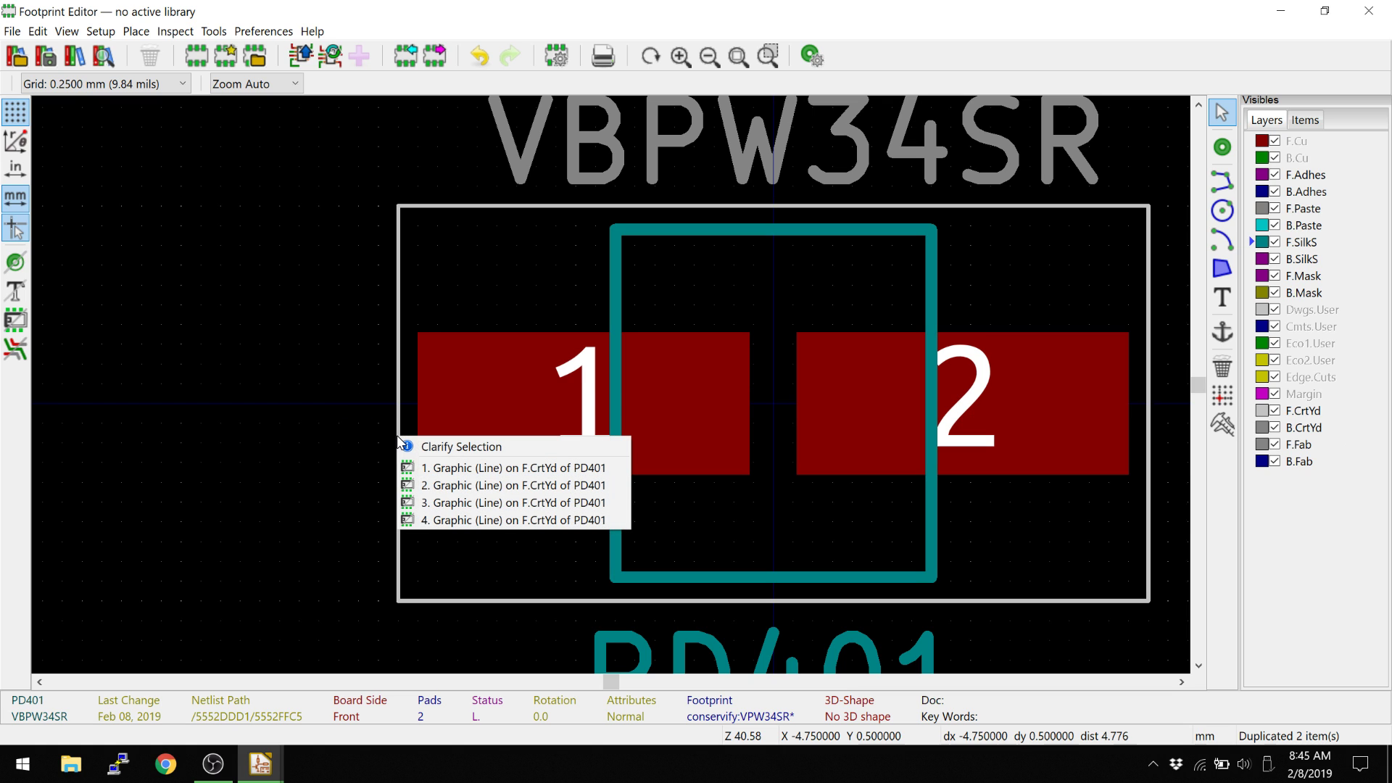
{"action": "left_click", "coordinate": [442, 468]}
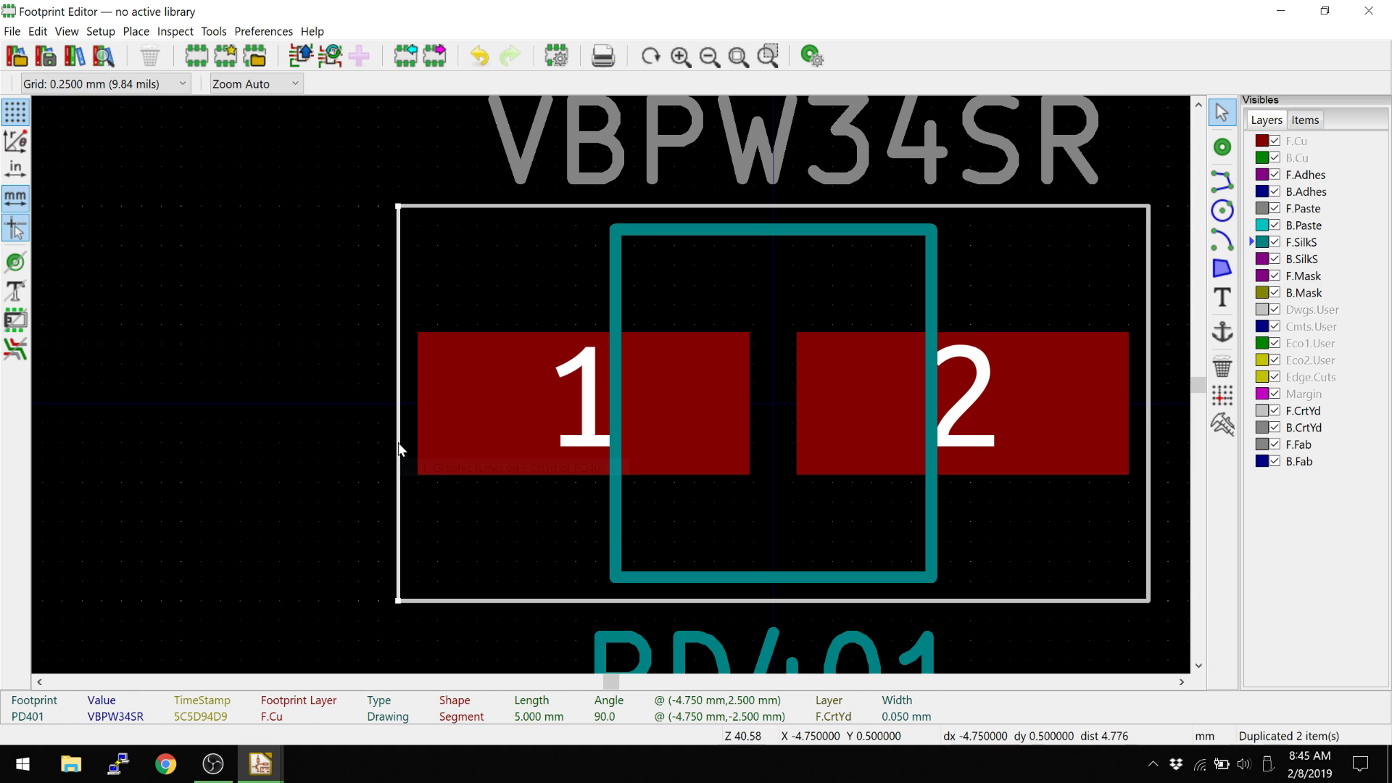
Put one left-edge courtyard line on B.CrtYd and zoom out to the whole footprint.
{"action": "left_click", "coordinate": [398, 449]}
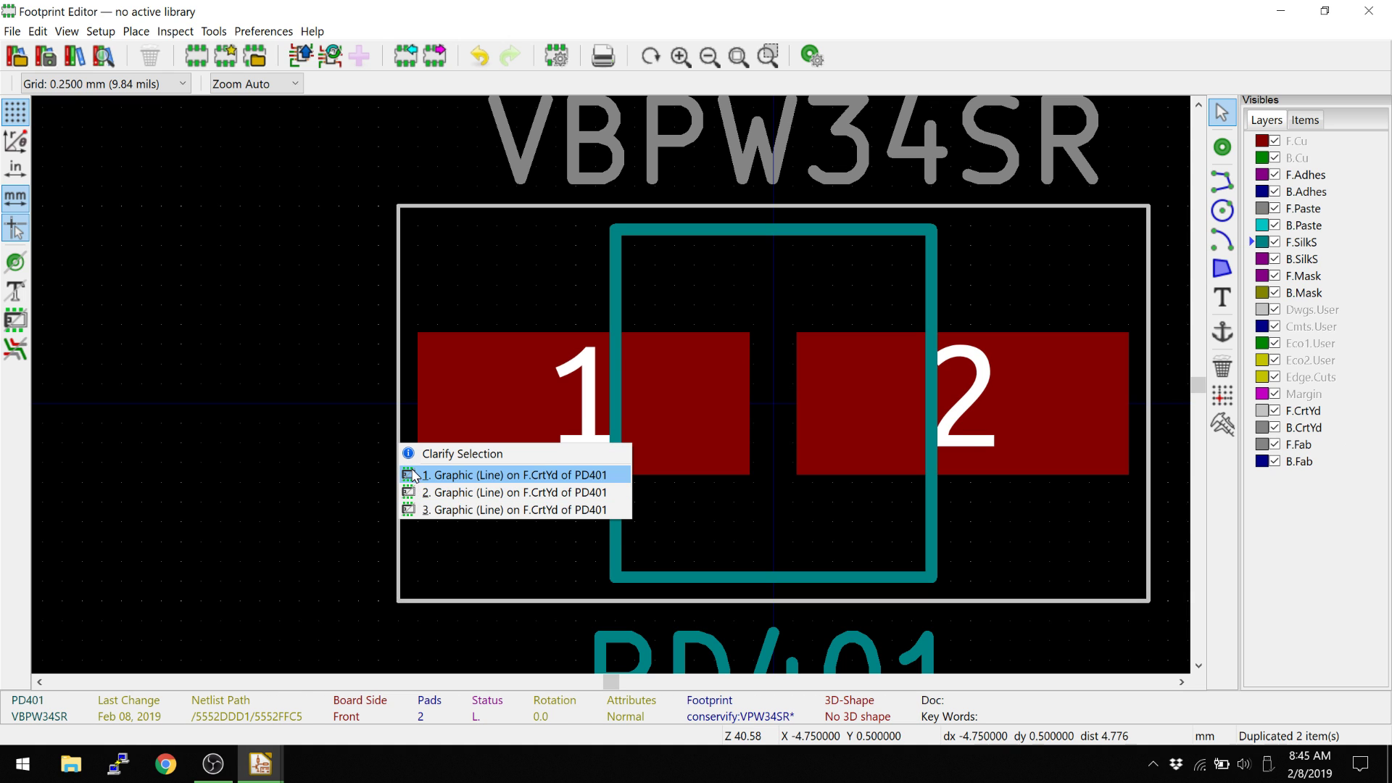
{"action": "key", "text": "Escape"}
{"action": "left_click", "coordinate": [397, 443]}
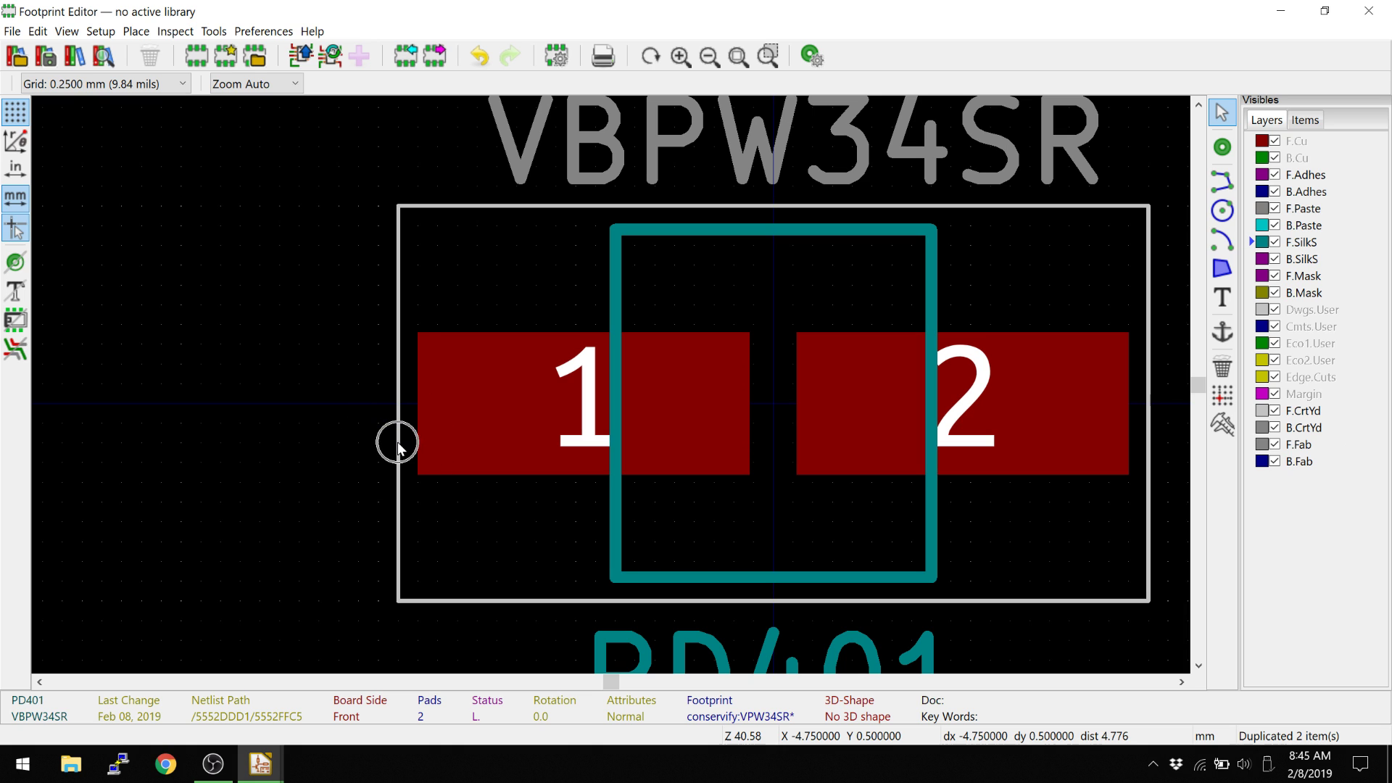
{"action": "left_click", "coordinate": [428, 474]}
{"action": "key", "text": "e"}
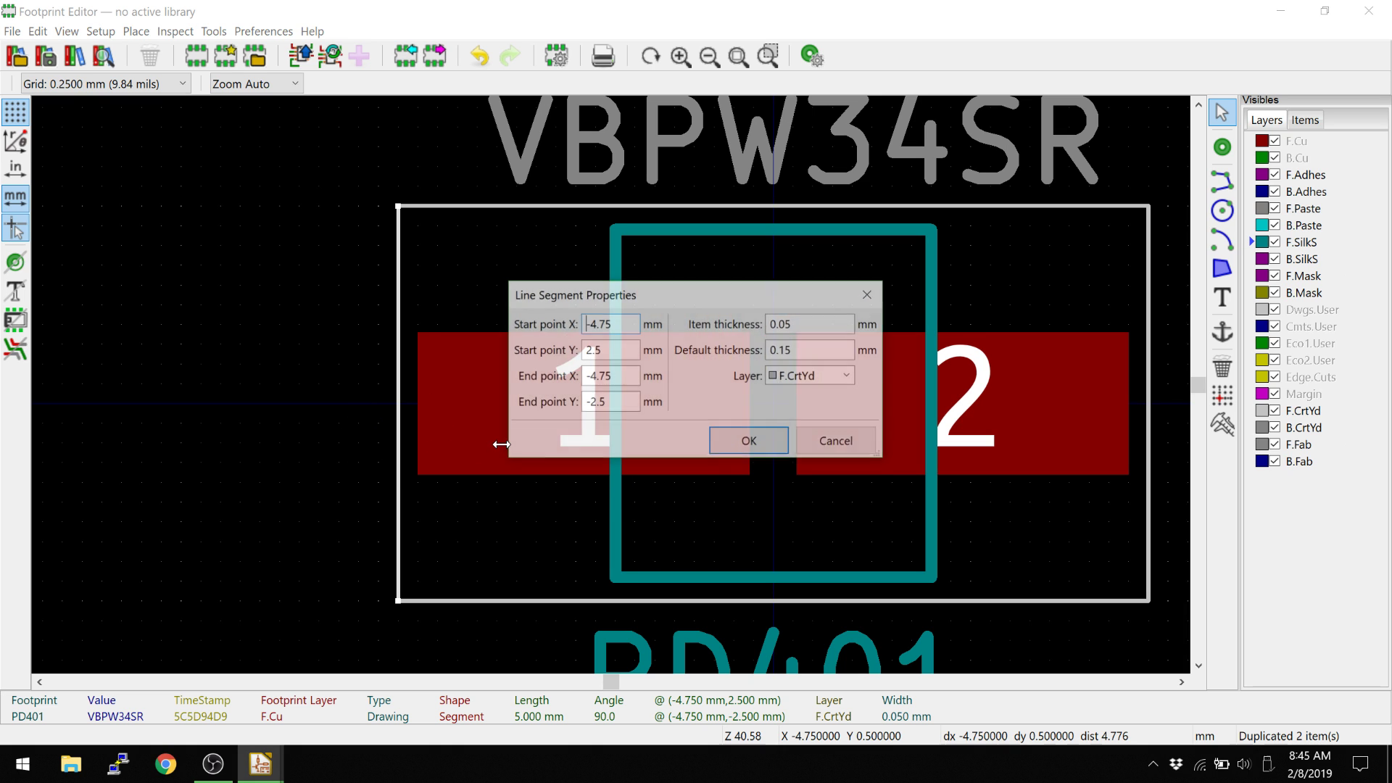
{"action": "left_click", "coordinate": [777, 378]}
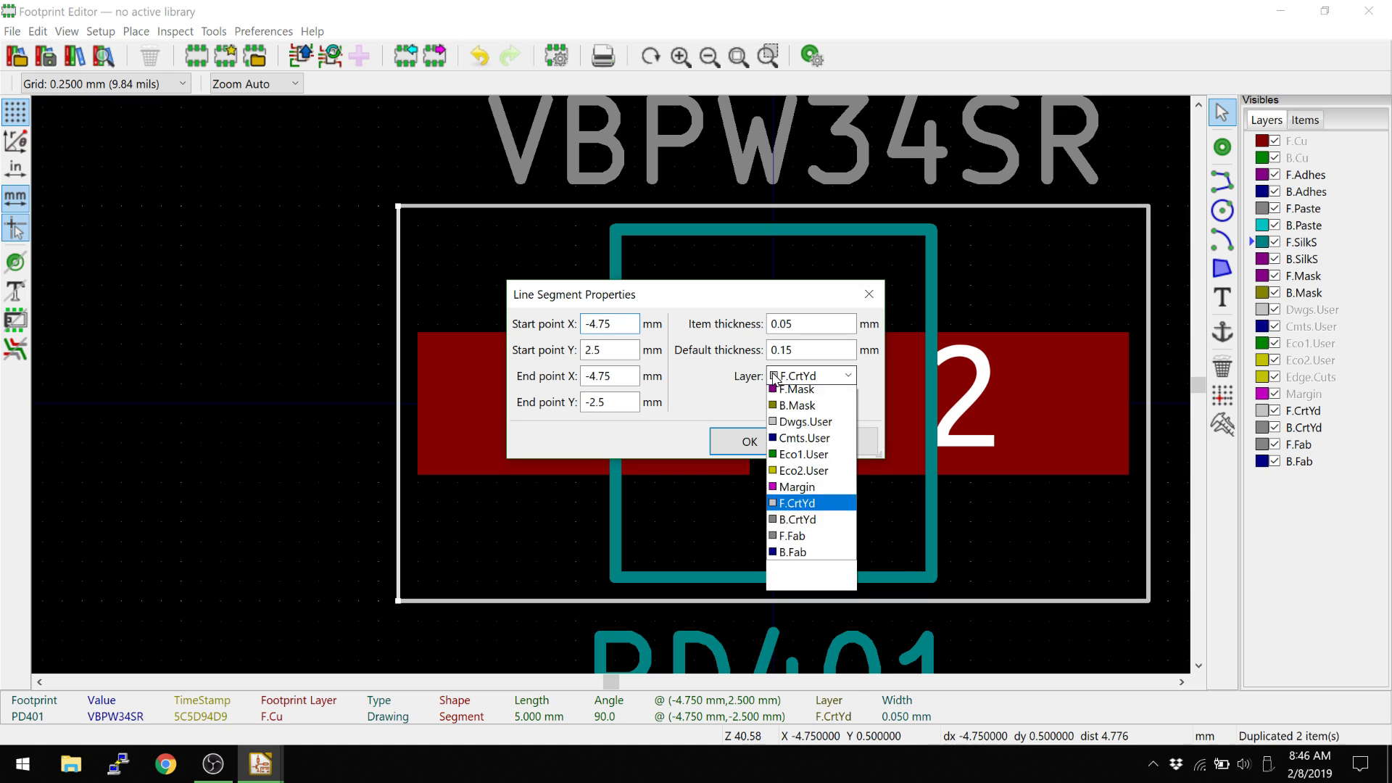
{"action": "left_click", "coordinate": [806, 656]}
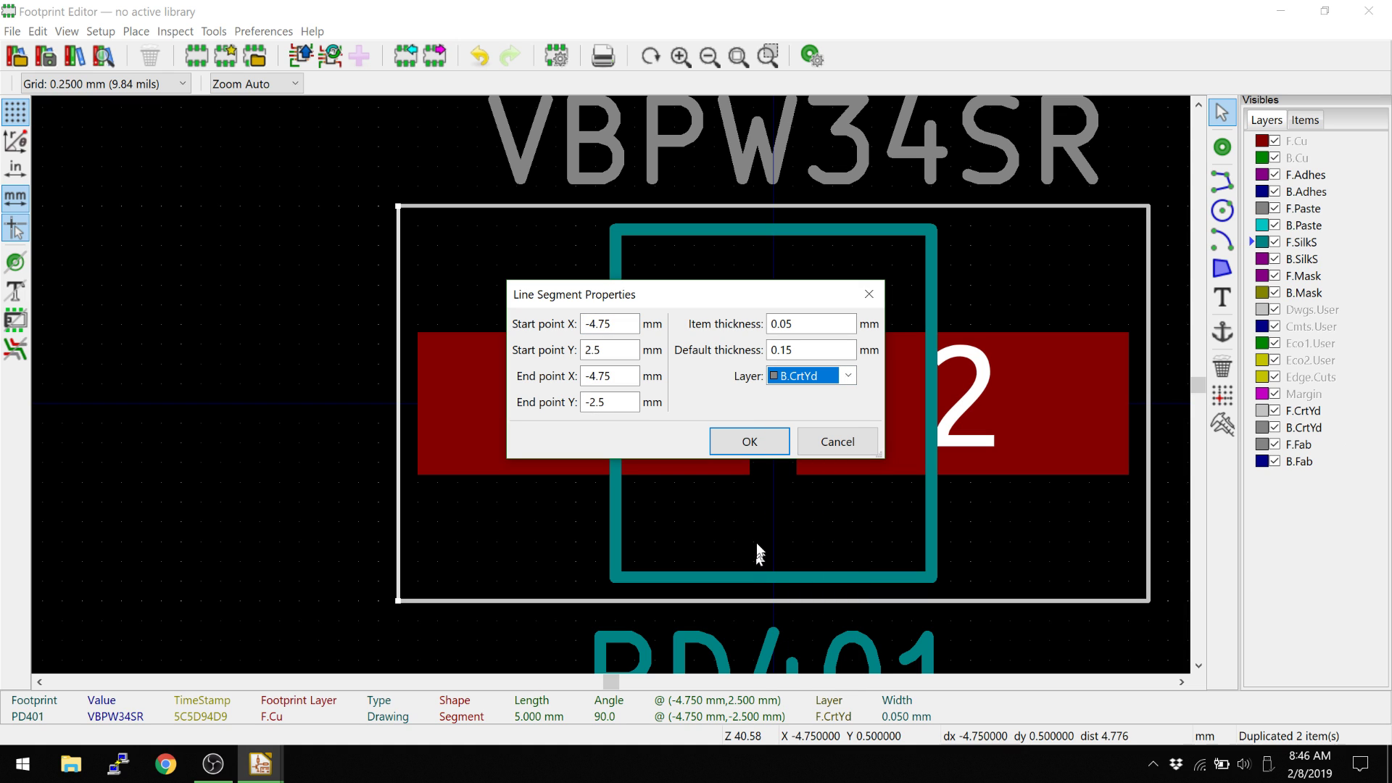
{"action": "left_click", "coordinate": [751, 439]}
{"action": "scroll", "coordinate": [754, 433], "scroll_direction": "down", "scroll_amount": 5}
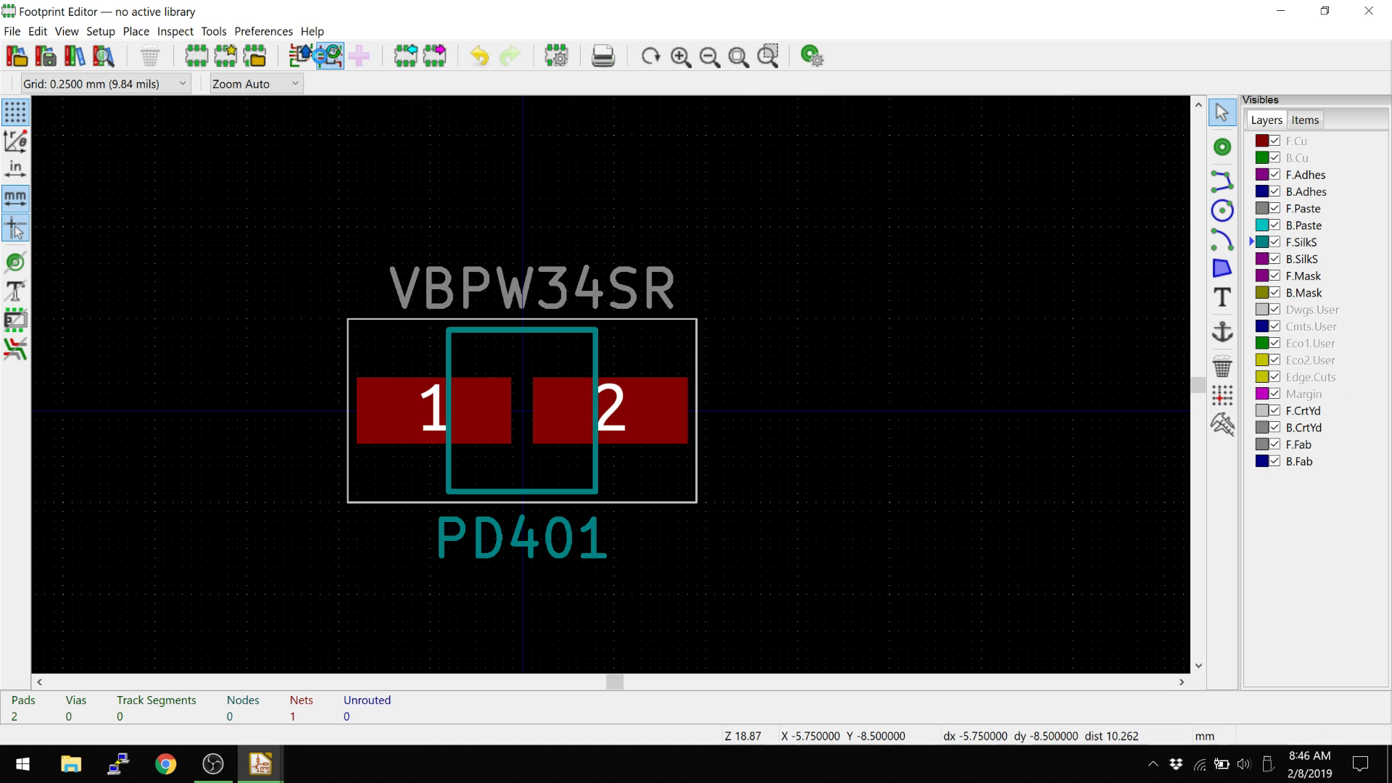
Turn the 3D board edge-on, then in Pcbnew hide front footprints and list the board layers.
{"action": "key", "text": "alt+Tab"}
{"action": "key", "text": "alt+Tab"}
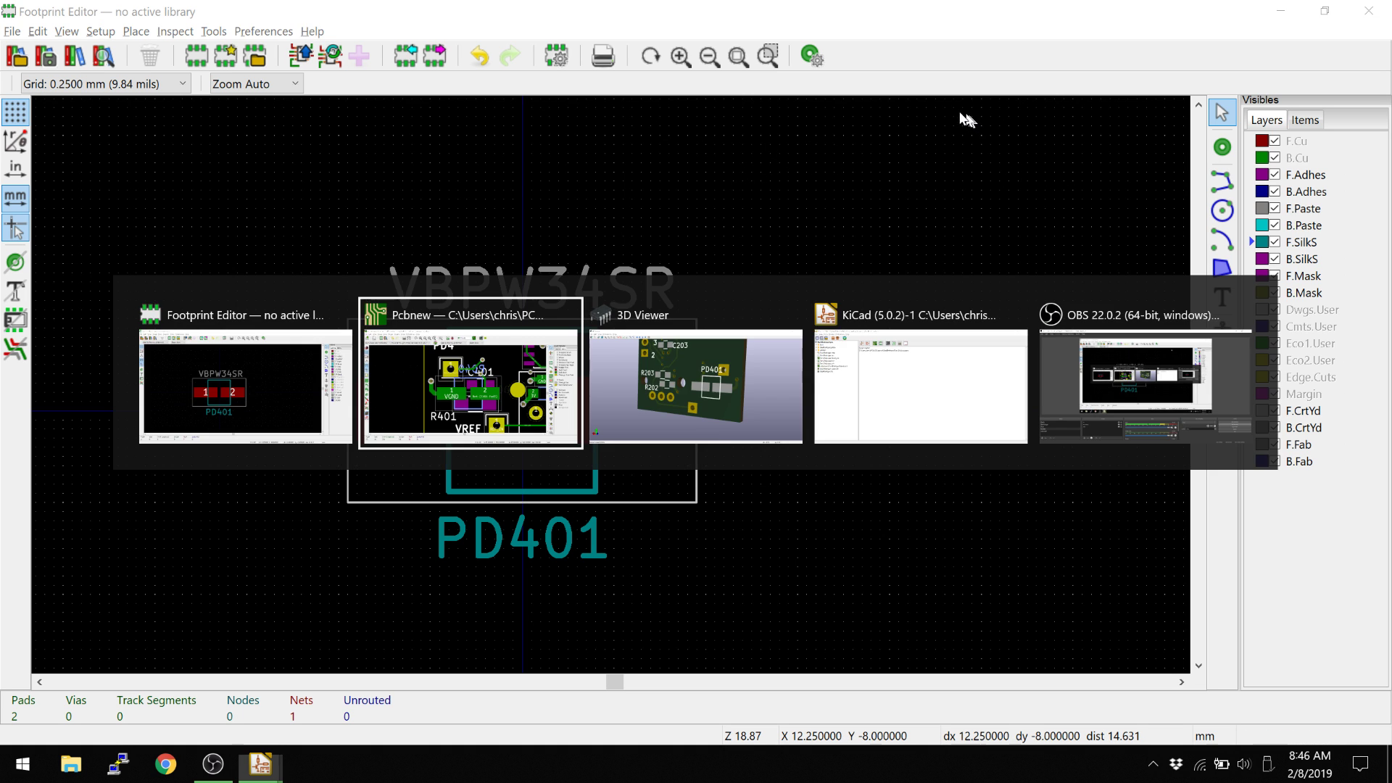
{"action": "left_click_drag", "start_coordinate": [580, 377], "coordinate": [1094, 356]}
{"action": "key", "text": "alt+Tab"}
{"action": "key", "text": "alt+Tab"}
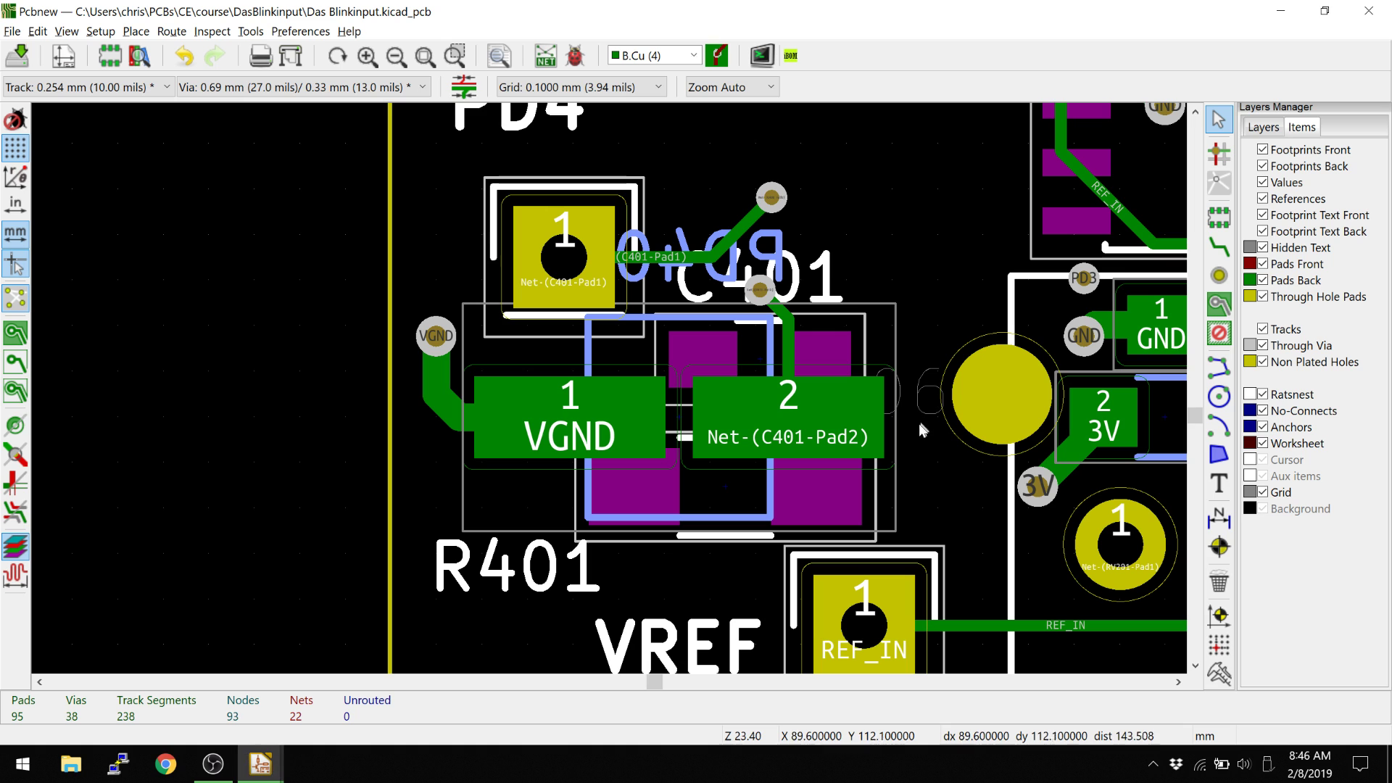
{"action": "middle_click_drag", "start_coordinate": [923, 430], "coordinate": [779, 379]}
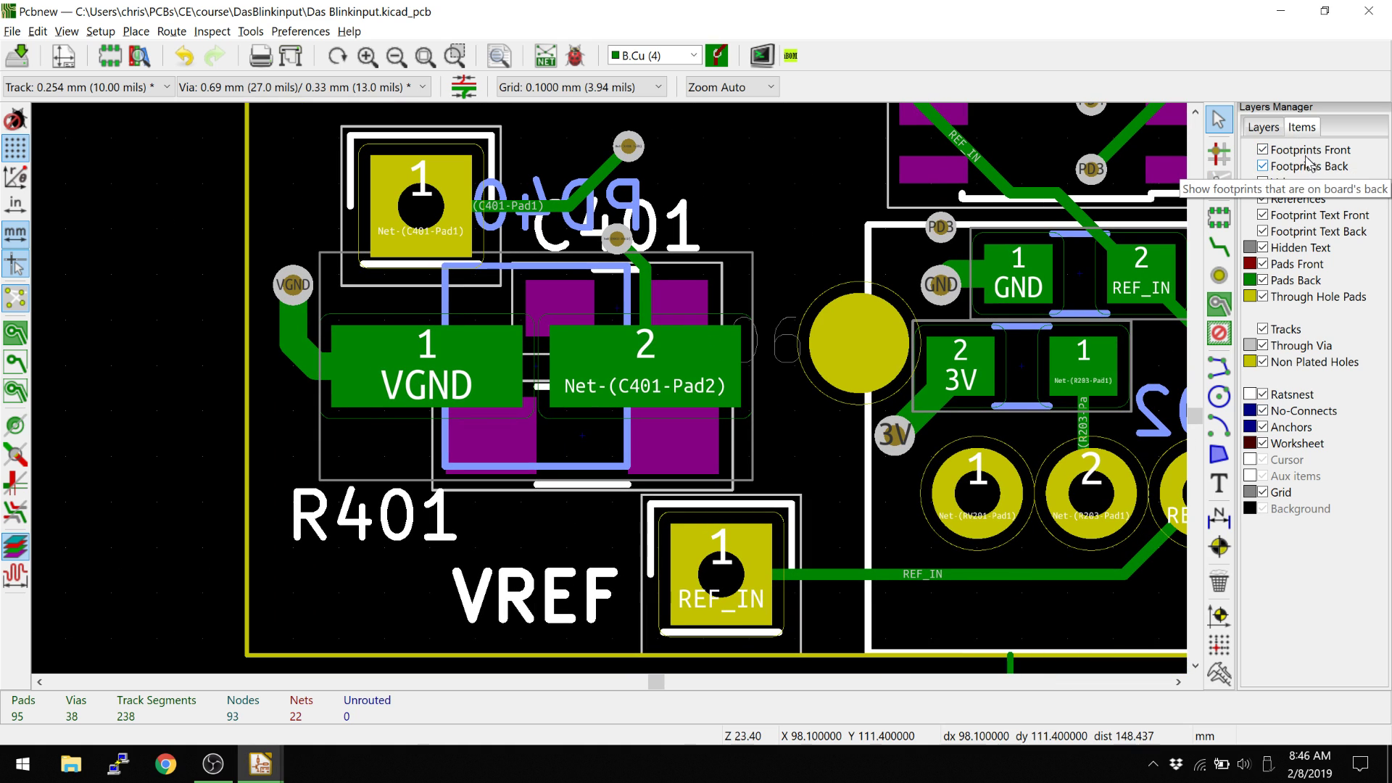
{"action": "left_click", "coordinate": [1263, 149]}
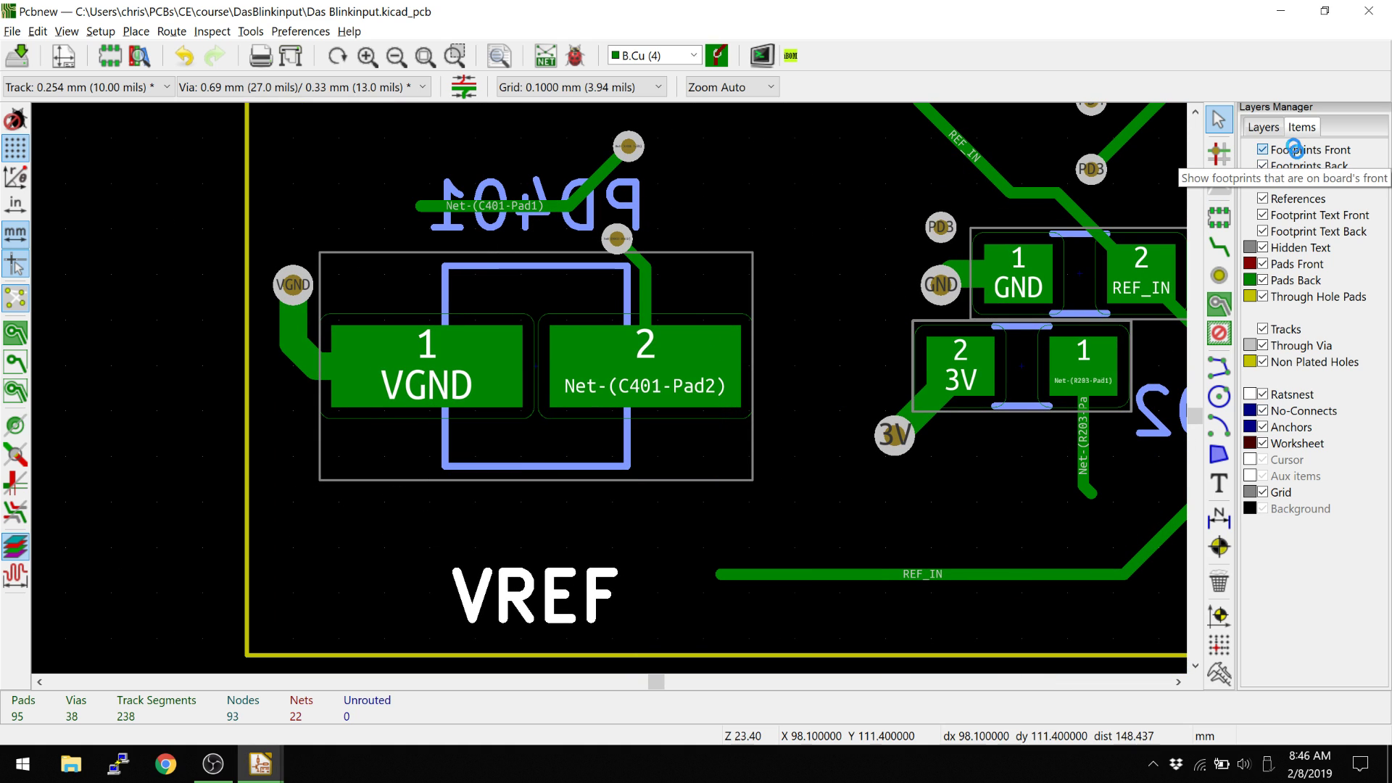
{"action": "left_click", "coordinate": [1264, 128]}
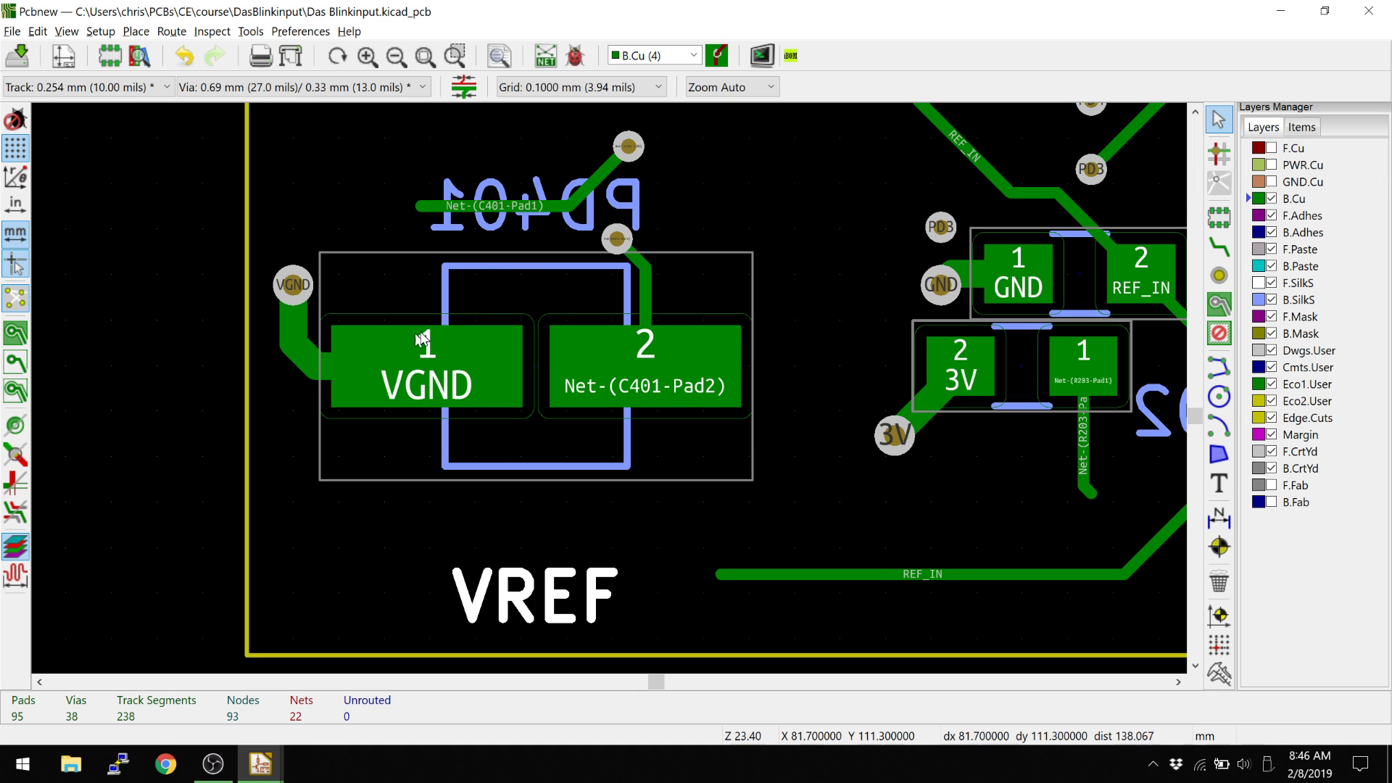
Hide F.CrtYd and toggle B.CrtYd on and off to inspect PD401's back courtyard outline.
{"action": "left_click", "coordinate": [1272, 453]}
{"action": "left_click", "coordinate": [1272, 453]}
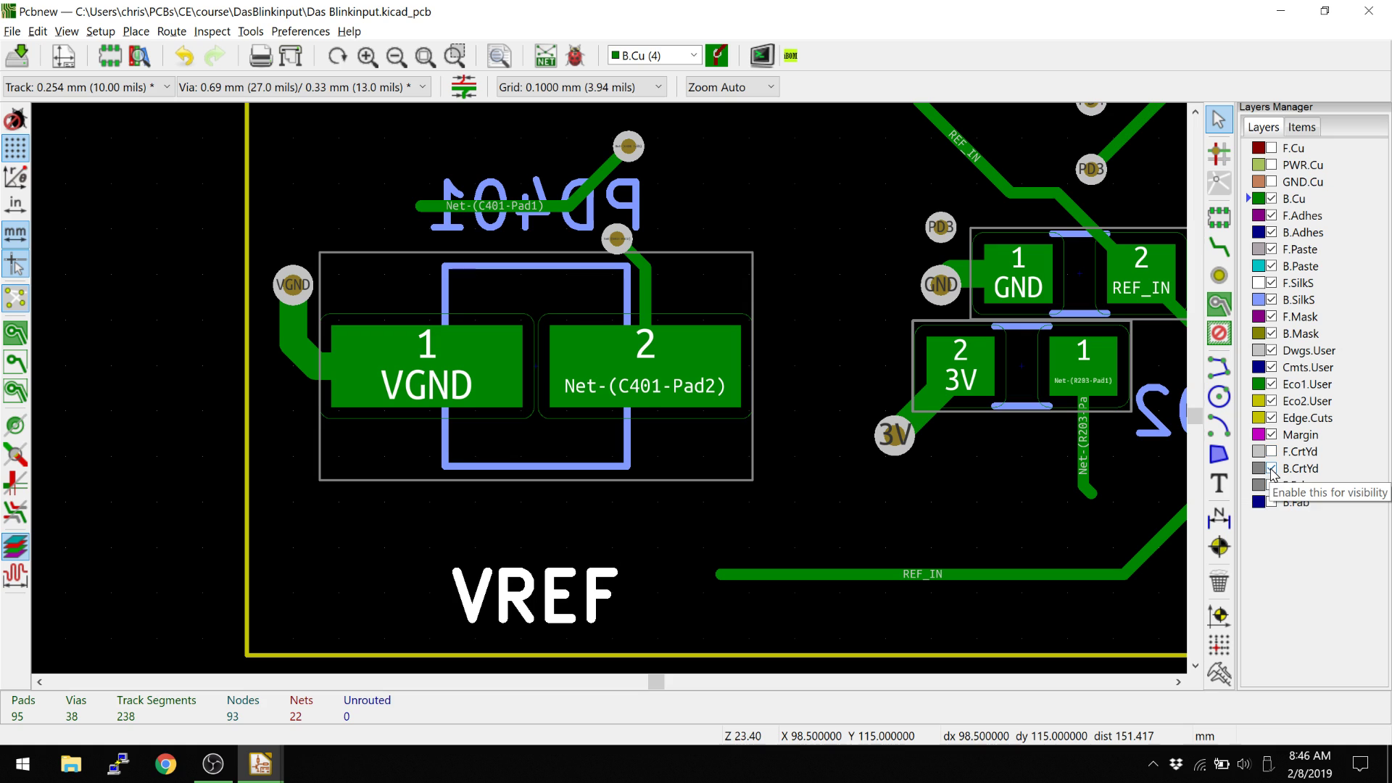
{"action": "left_click", "coordinate": [1272, 452]}
{"action": "left_click", "coordinate": [1270, 468]}
{"action": "left_click", "coordinate": [1270, 468]}
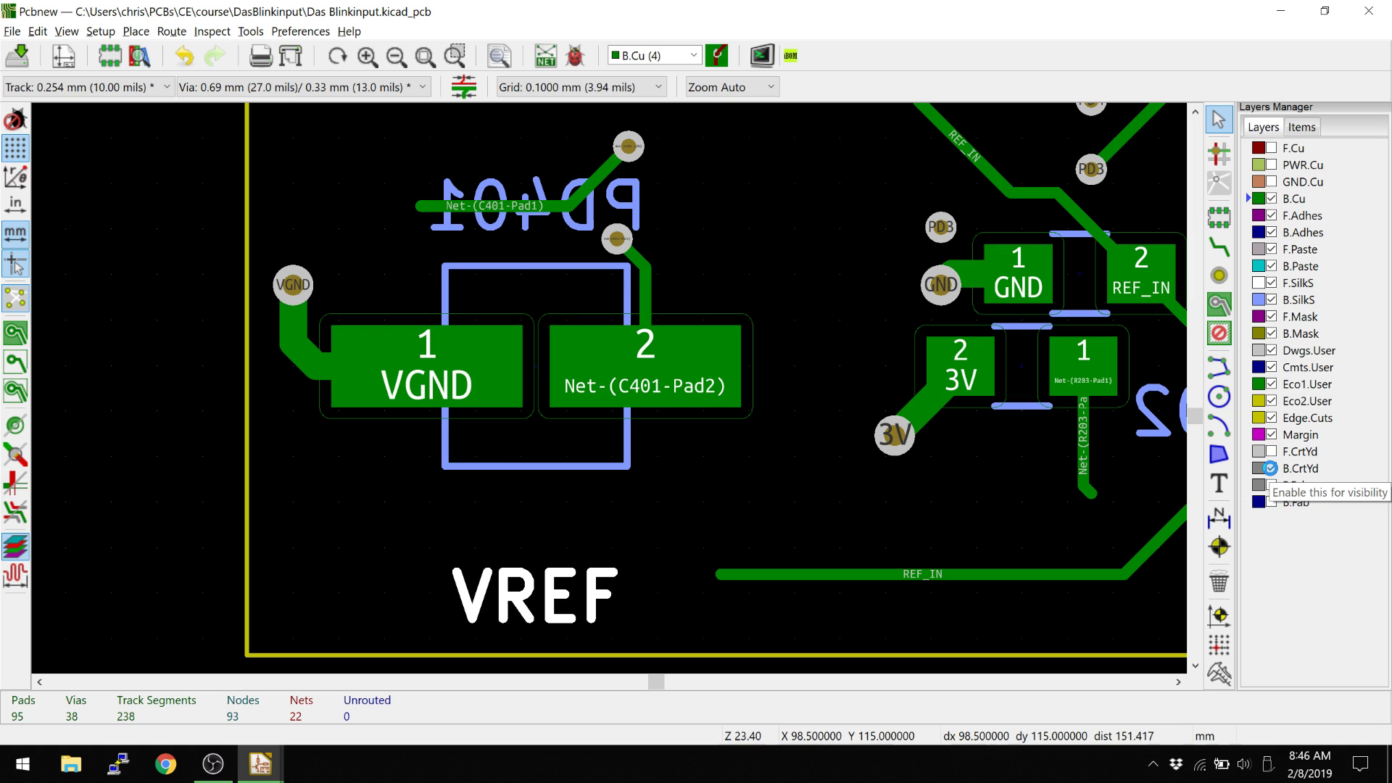
{"action": "left_click", "coordinate": [1272, 469]}
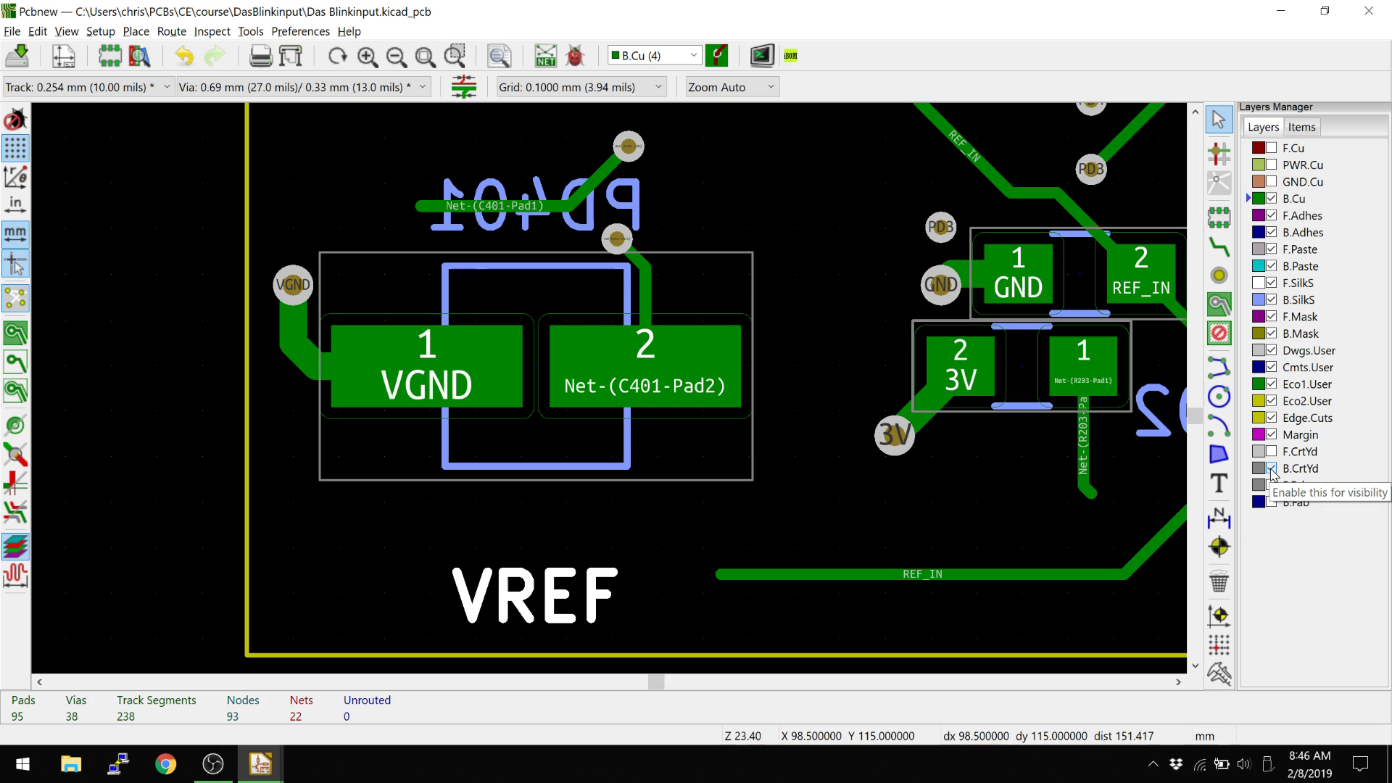
{"action": "left_click", "coordinate": [1270, 468]}
{"action": "left_click", "coordinate": [1271, 469]}
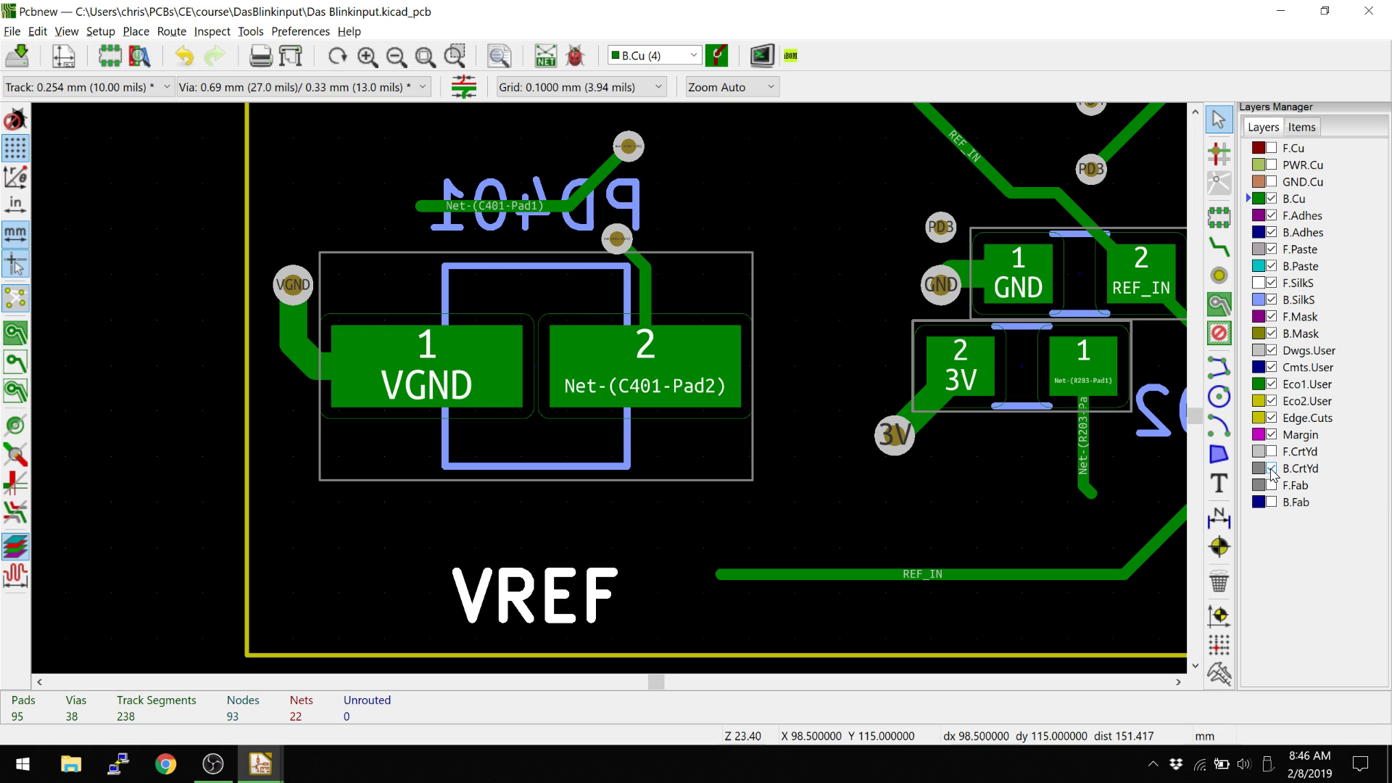
{"action": "left_click", "coordinate": [1272, 469]}
{"action": "left_click", "coordinate": [1271, 470]}
{"action": "left_click", "coordinate": [1271, 469]}
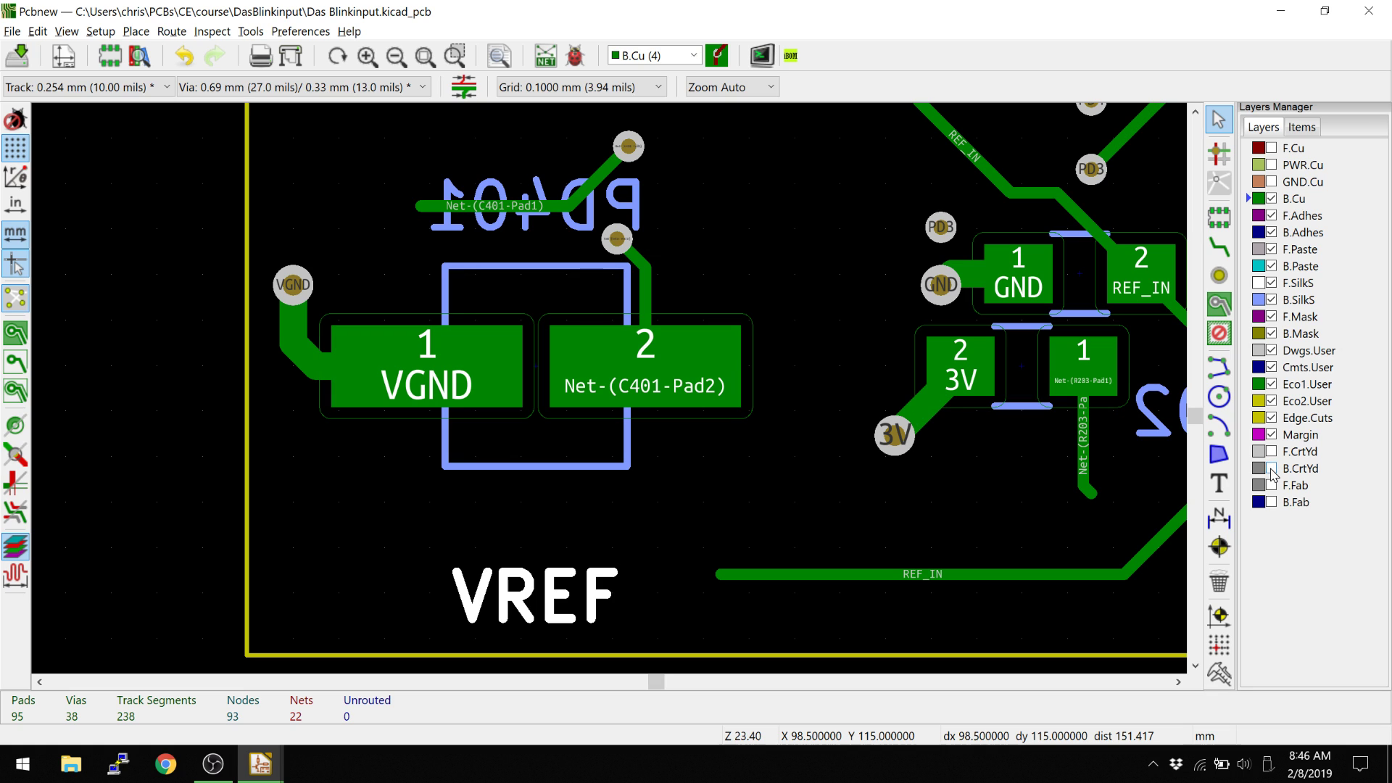
{"action": "left_click", "coordinate": [1271, 469]}
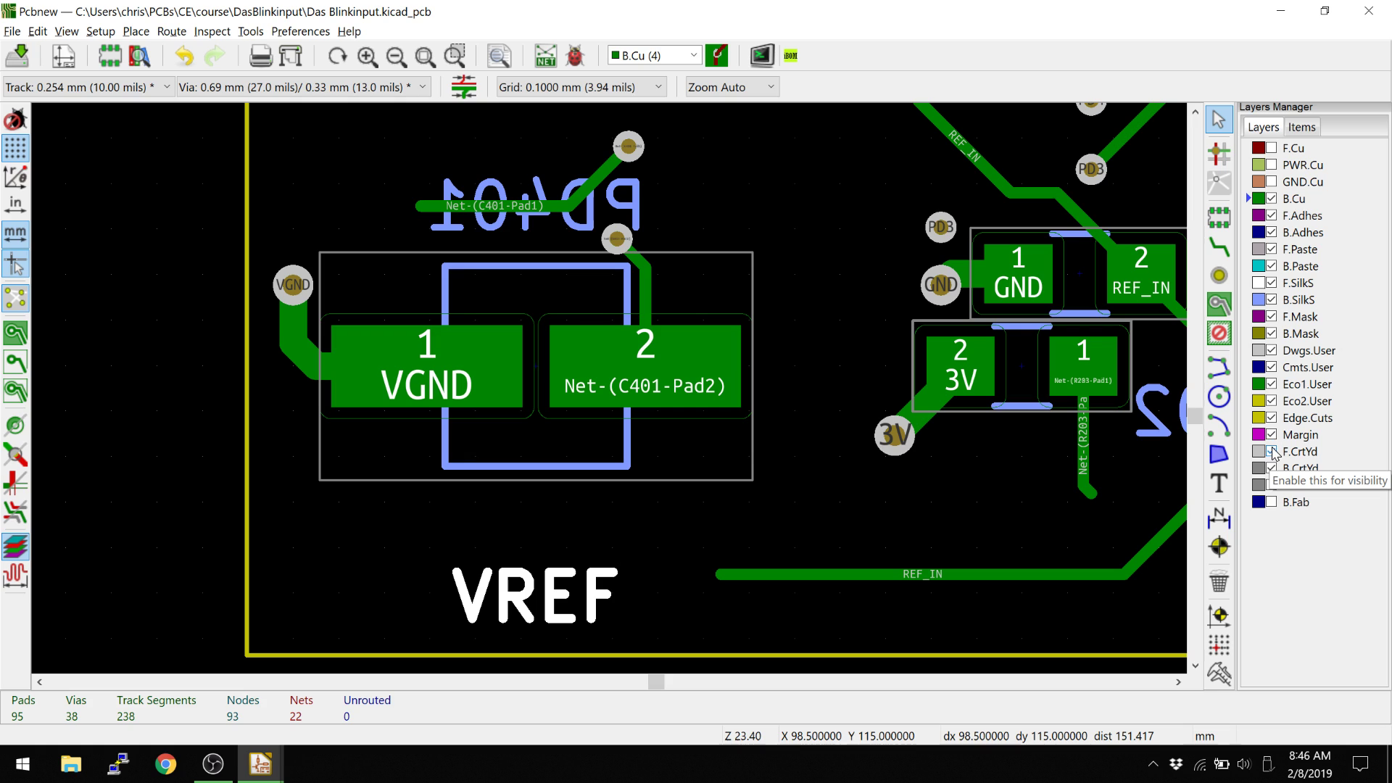
{"action": "left_click", "coordinate": [1272, 470]}
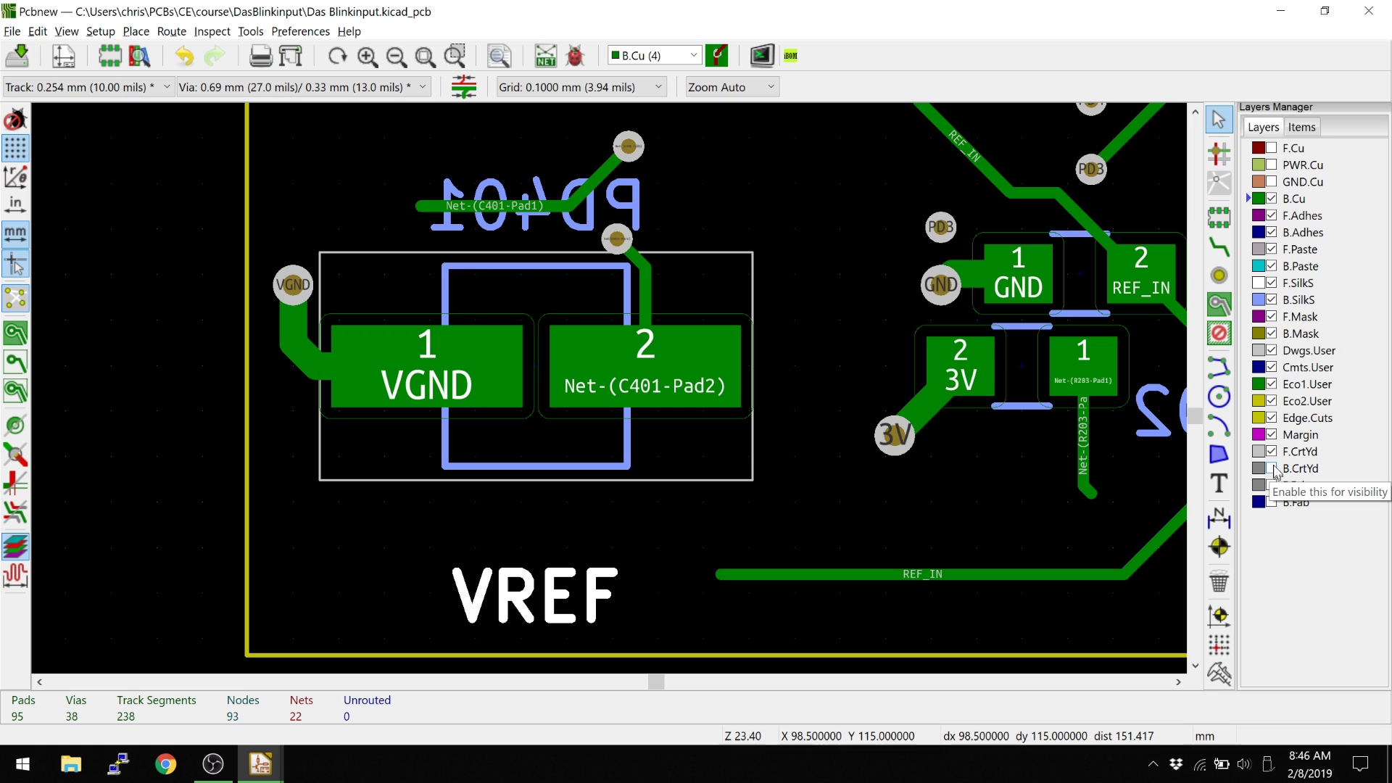
Toggle F.CrtYd repeatedly to compare front outlines like C401 against PD401's back courtyard.
{"action": "left_click", "coordinate": [1272, 450]}
{"action": "left_click", "coordinate": [1272, 450]}
{"action": "left_click", "coordinate": [1272, 451]}
{"action": "left_click", "coordinate": [1272, 450]}
{"action": "left_click", "coordinate": [1272, 450]}
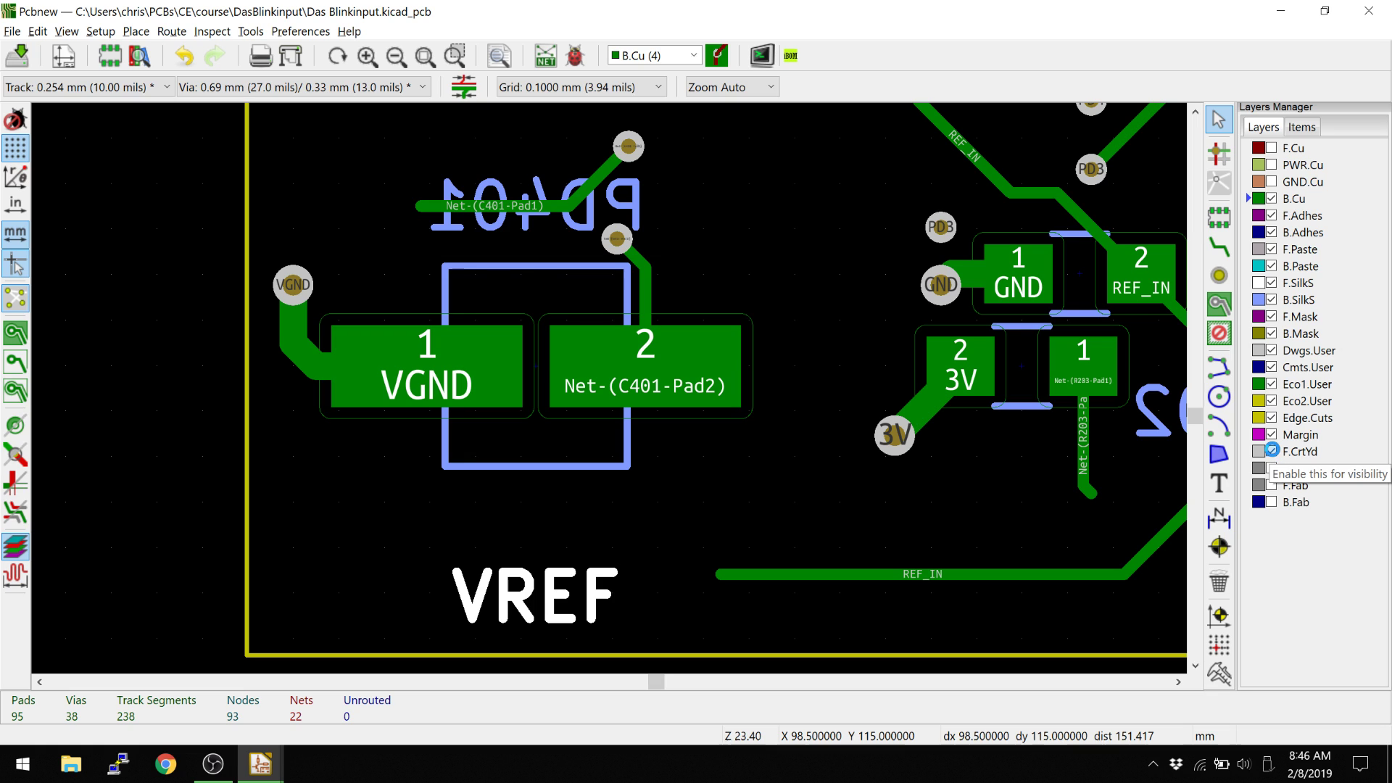
{"action": "left_click", "coordinate": [1272, 451]}
{"action": "left_click", "coordinate": [1272, 450]}
{"action": "left_click", "coordinate": [1271, 451]}
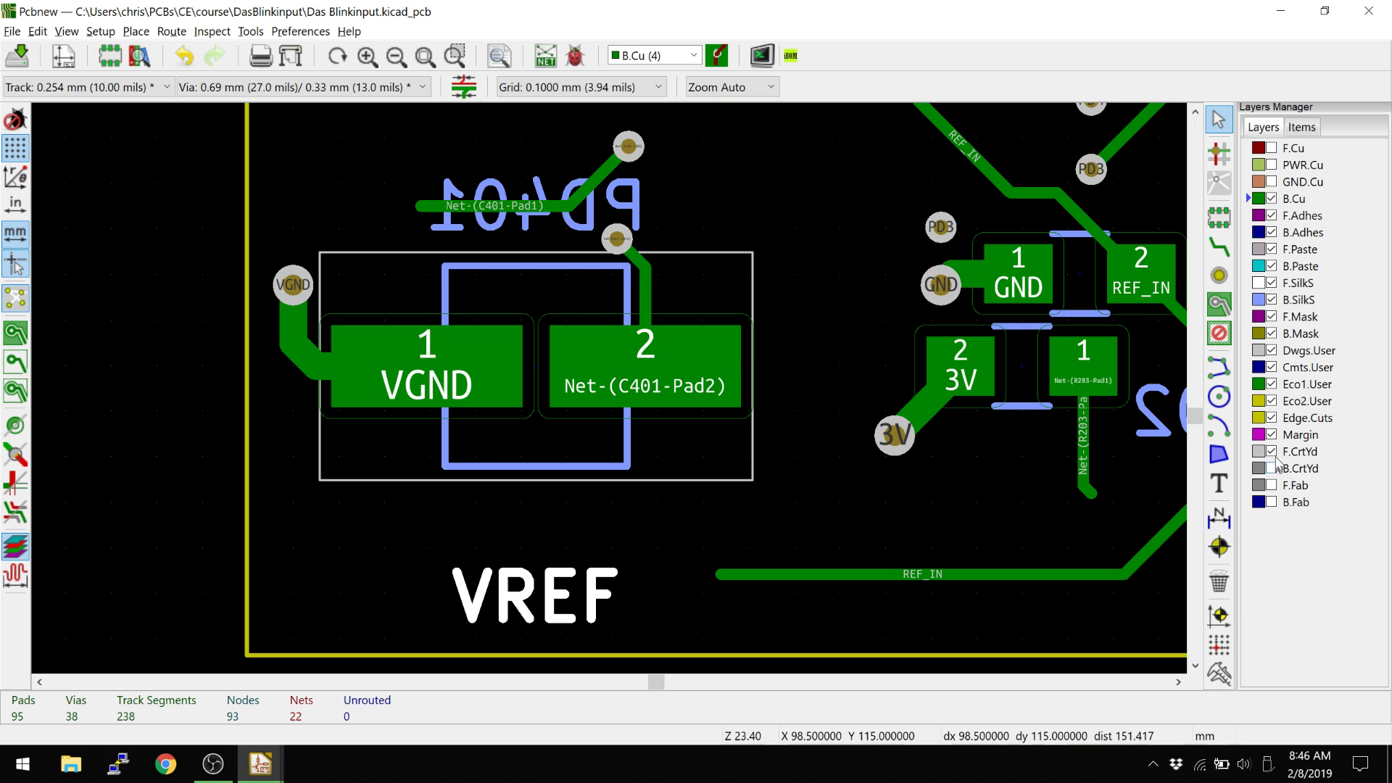
{"action": "left_click", "coordinate": [1269, 452]}
{"action": "left_click", "coordinate": [1269, 451]}
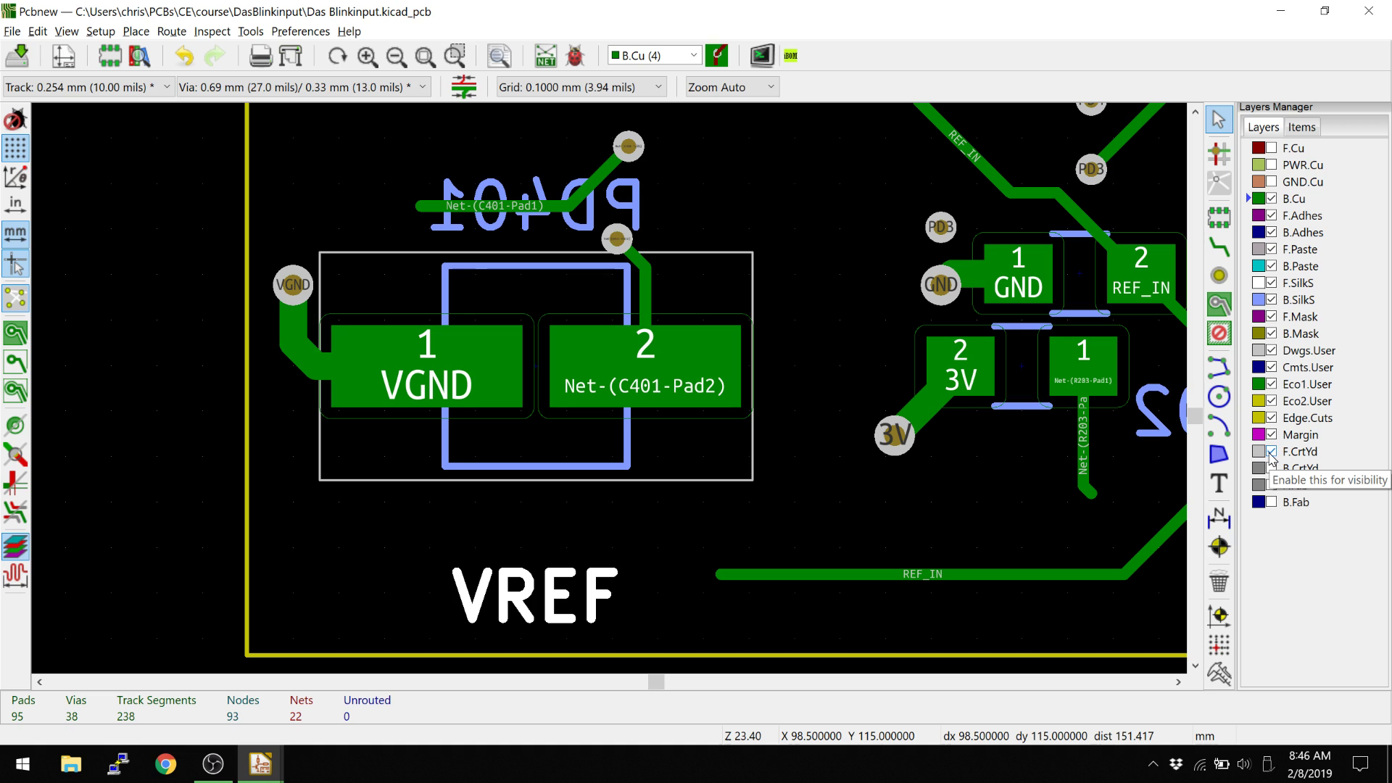
{"action": "left_click", "coordinate": [1270, 452]}
{"action": "left_click", "coordinate": [1270, 453]}
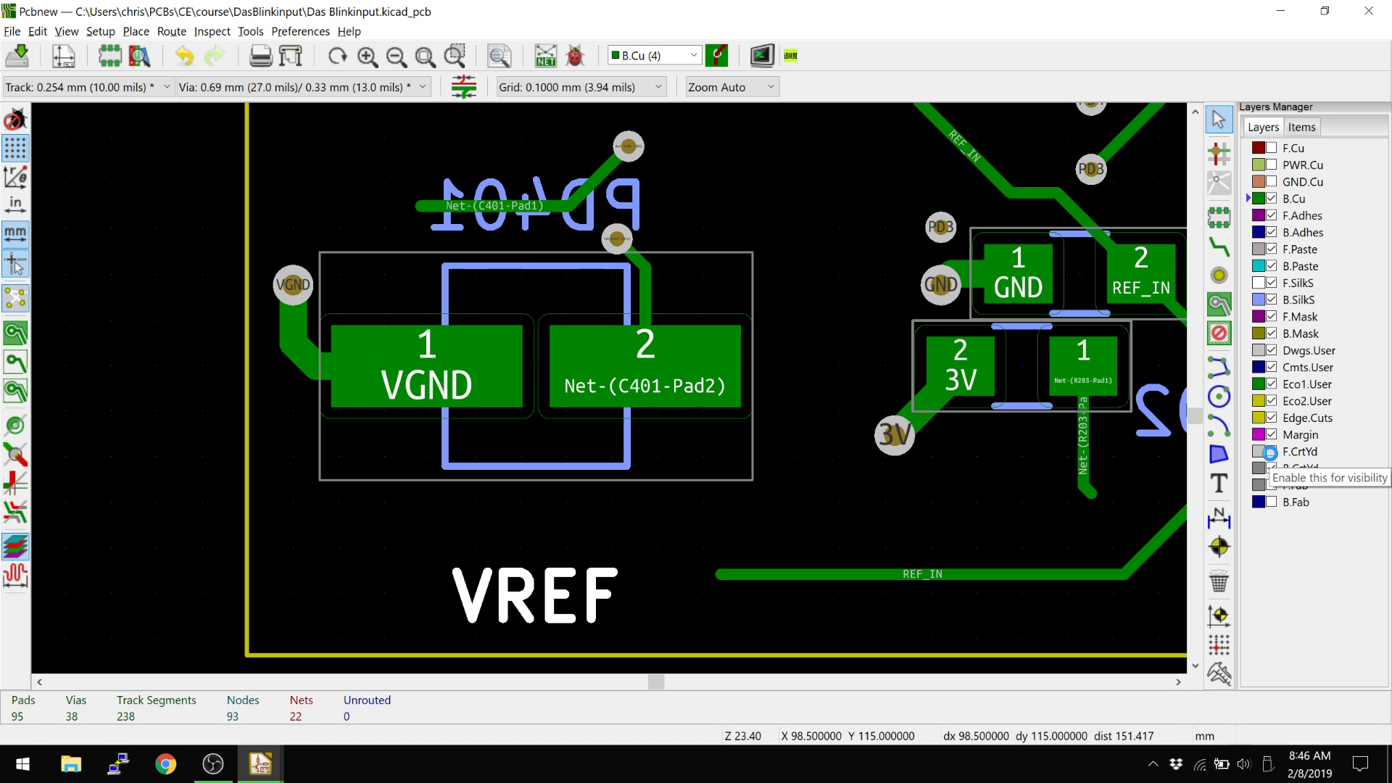
Enable Footprints Front in the Items list so R401 and C401 reappear over PD401.
{"action": "scroll", "coordinate": [717, 380], "scroll_direction": "down", "scroll_amount": 2}
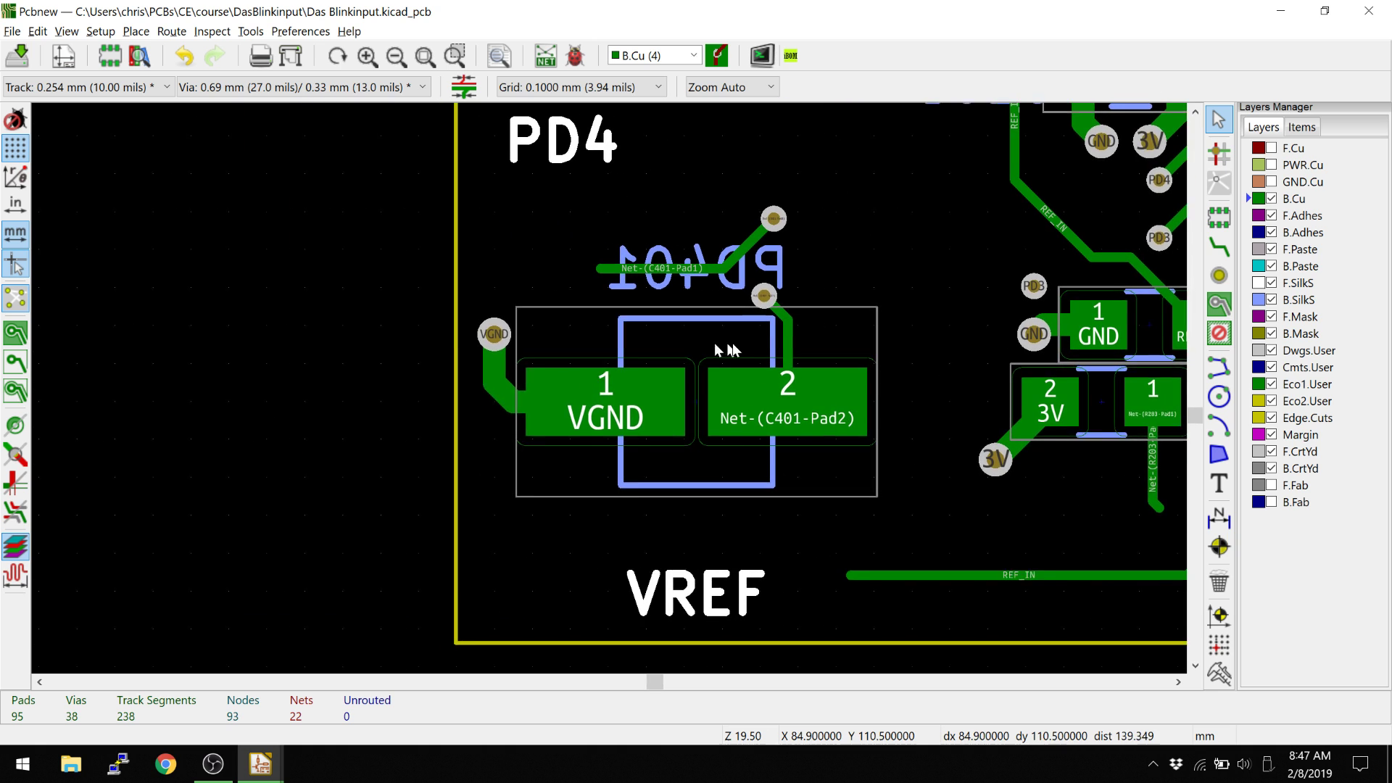
{"action": "middle_click_drag", "start_coordinate": [709, 172], "coordinate": [525, 171]}
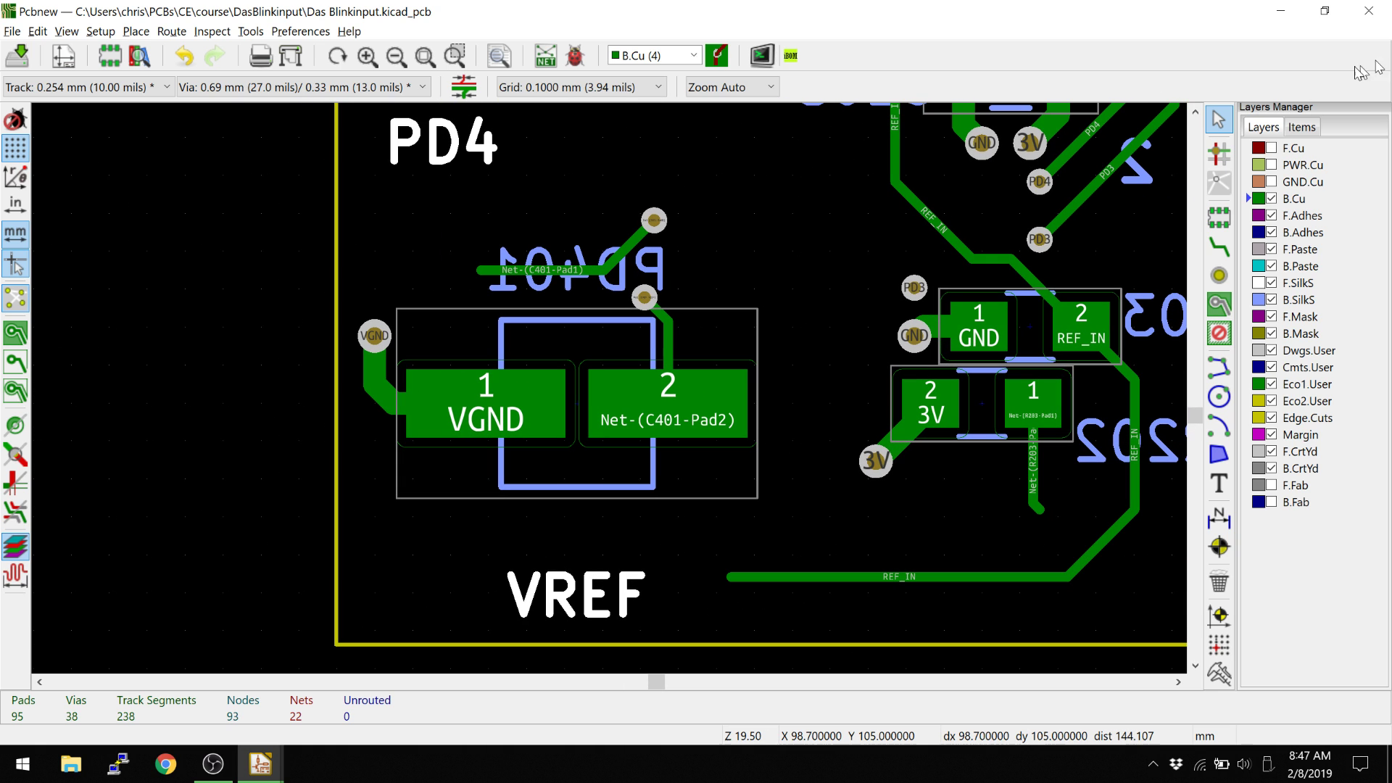
{"action": "left_click", "coordinate": [1303, 127]}
{"action": "left_click", "coordinate": [1272, 149]}
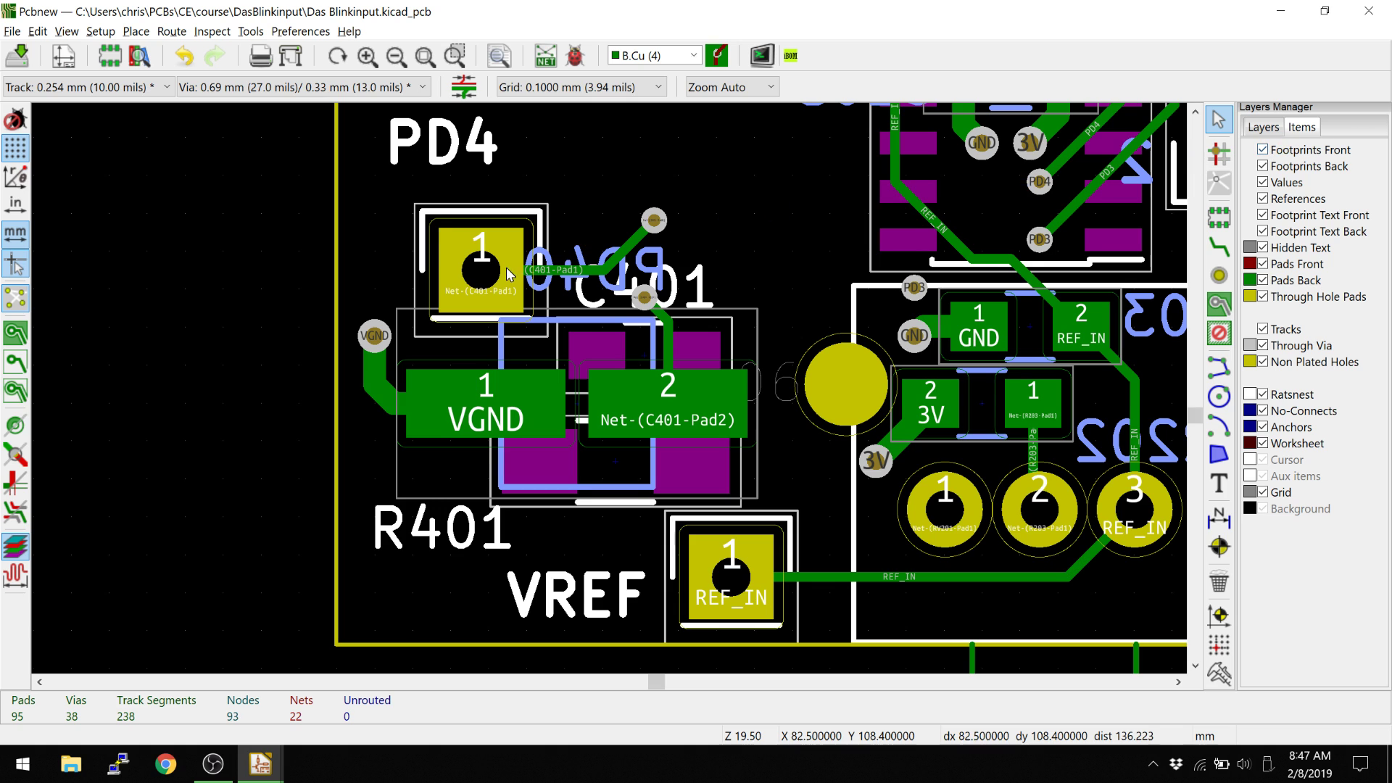
{"action": "middle_click_drag", "start_coordinate": [510, 274], "coordinate": [521, 248]}
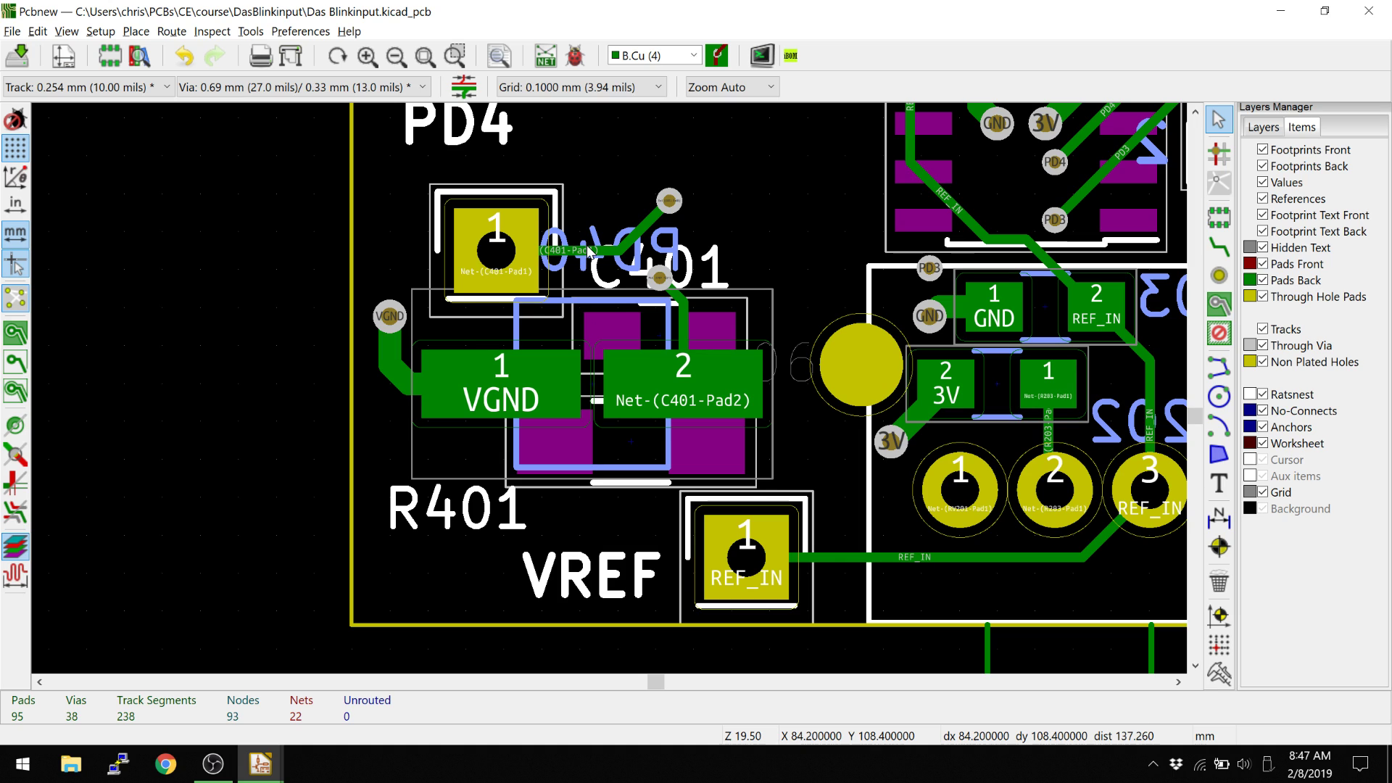
Run DRC and step through PD401's courtyard overlaps with C401, R401 and P401.
{"action": "left_click", "coordinate": [575, 55]}
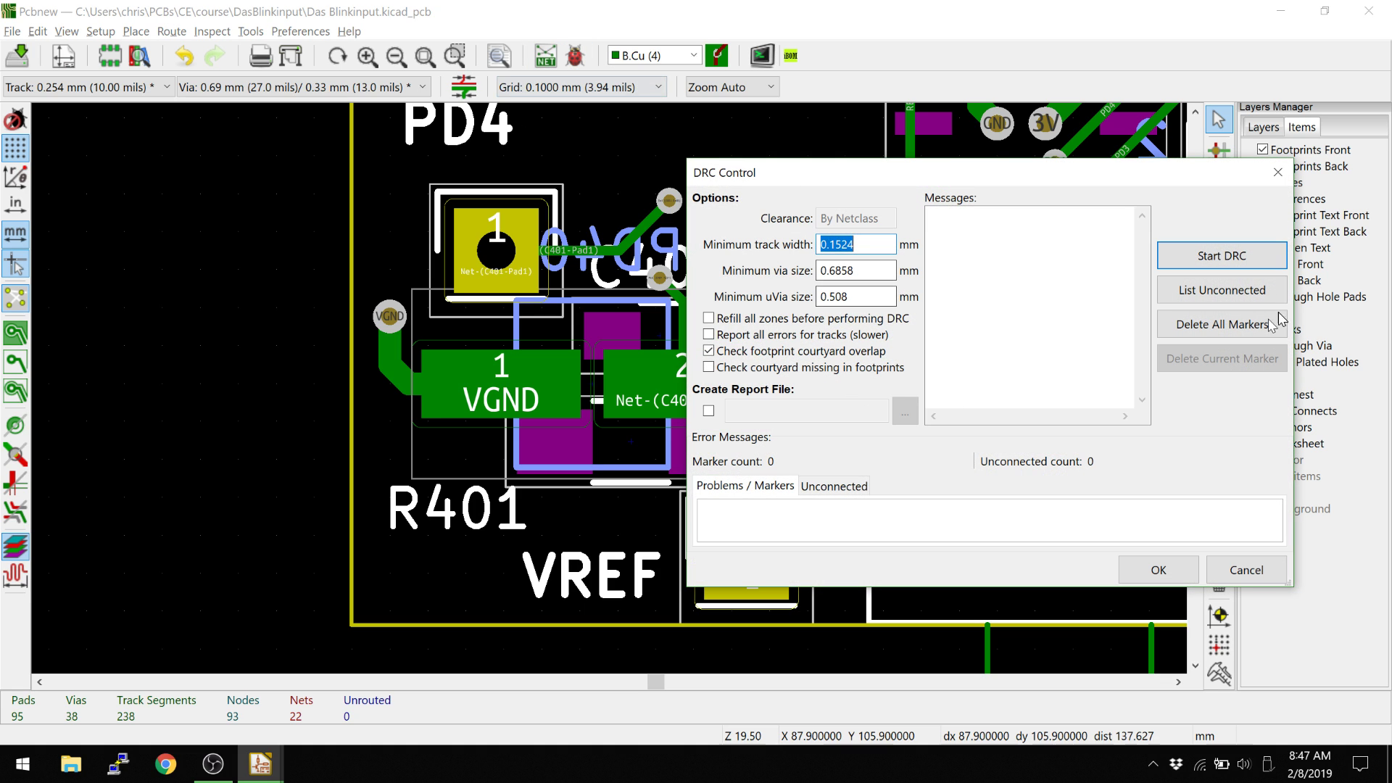
{"action": "left_click", "coordinate": [1224, 256]}
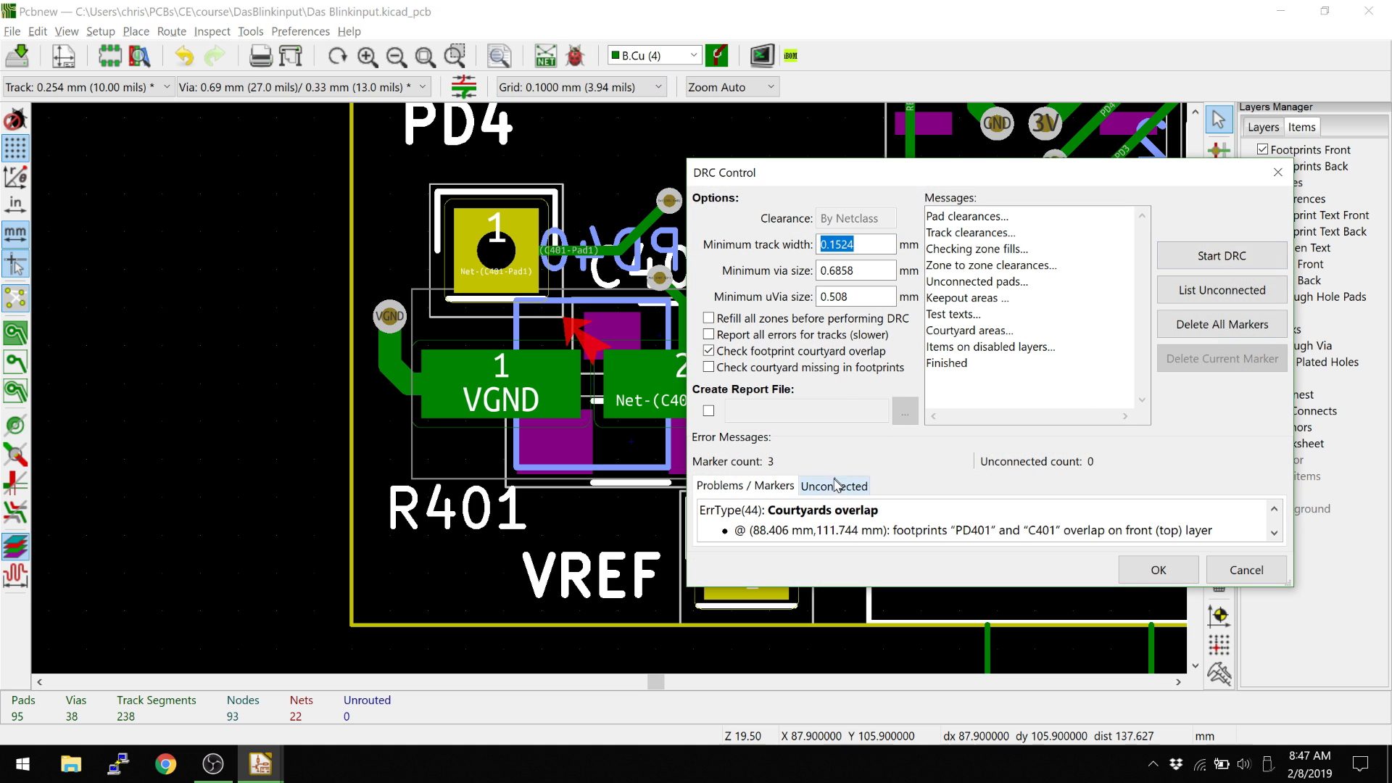
{"action": "left_click", "coordinate": [836, 522]}
{"action": "key", "text": "Down"}
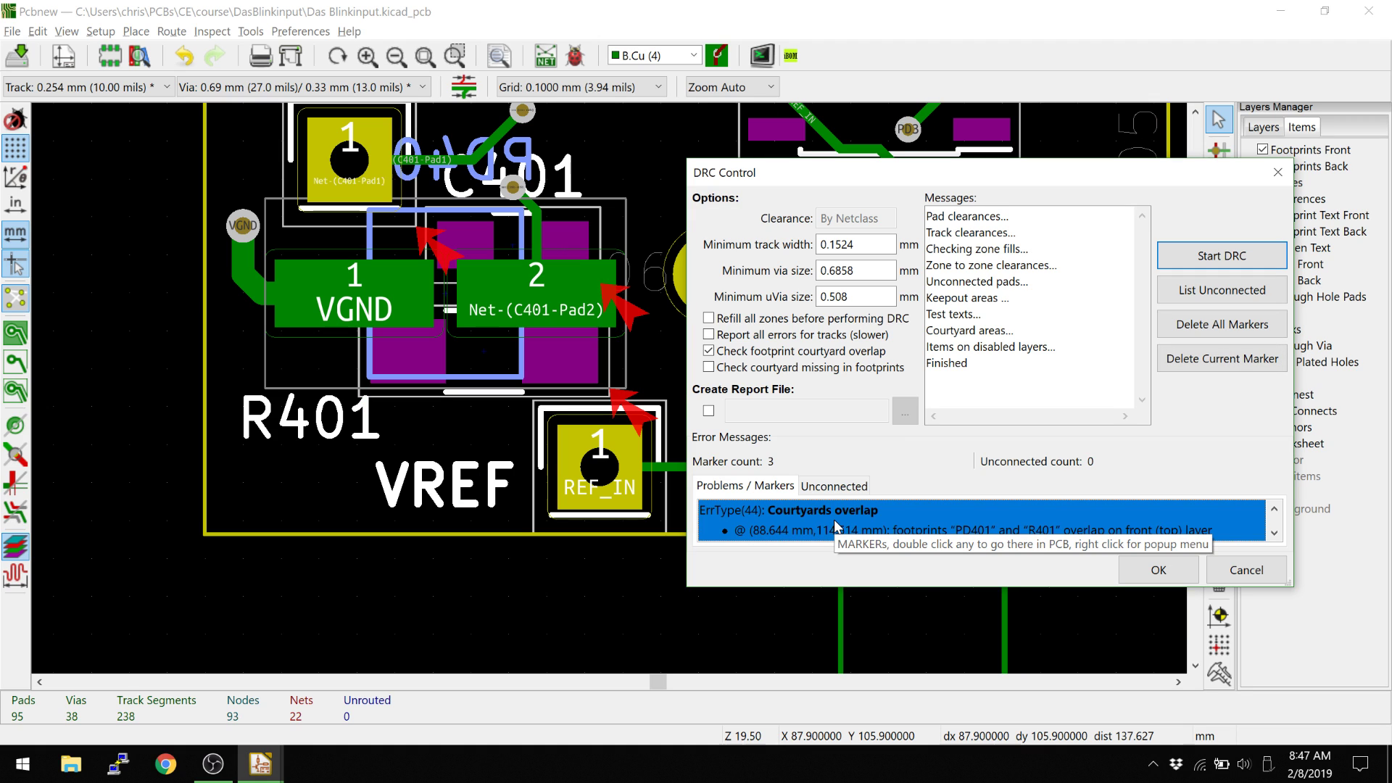
{"action": "key", "text": "Down"}
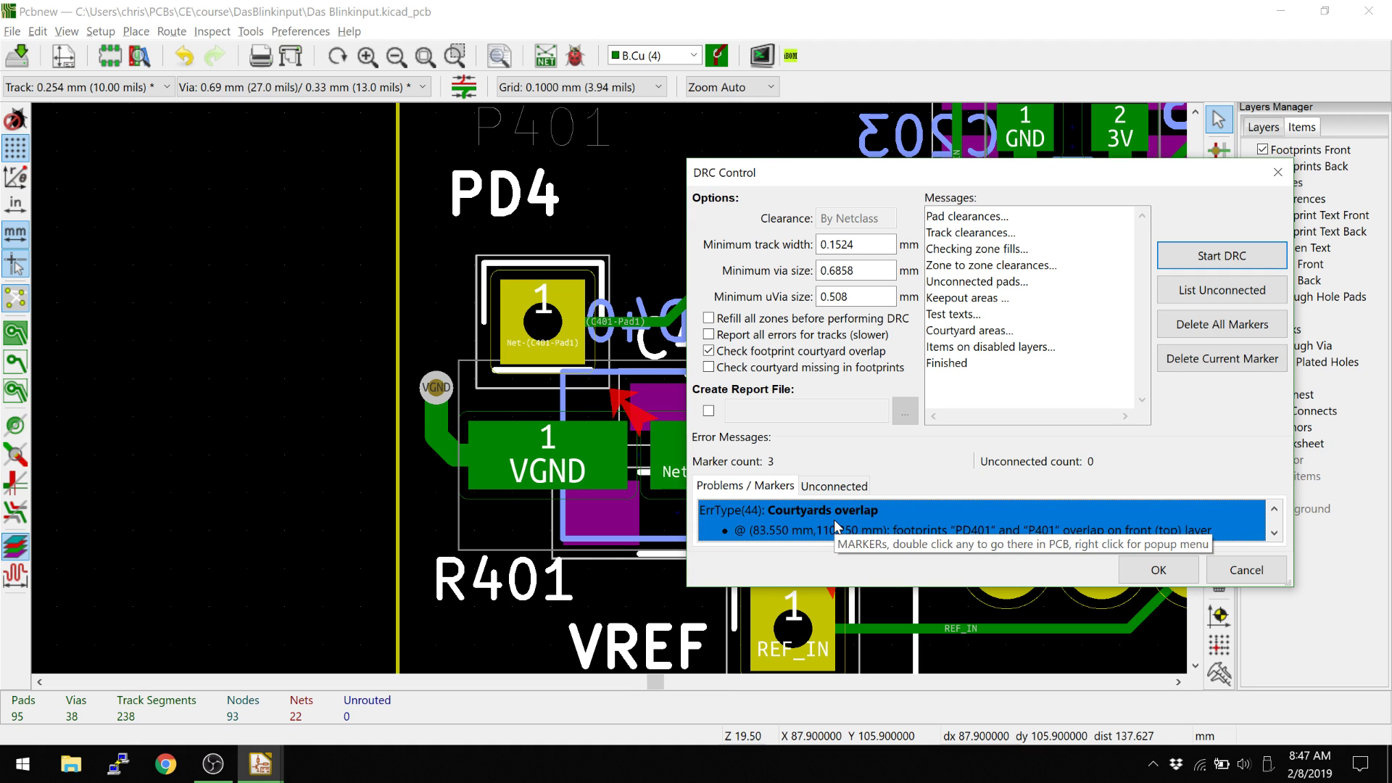
Close the DRC dialog and return to the board Layers list.
{"action": "left_click", "coordinate": [1279, 172]}
{"action": "scroll", "coordinate": [782, 323], "scroll_direction": "down", "scroll_amount": 1}
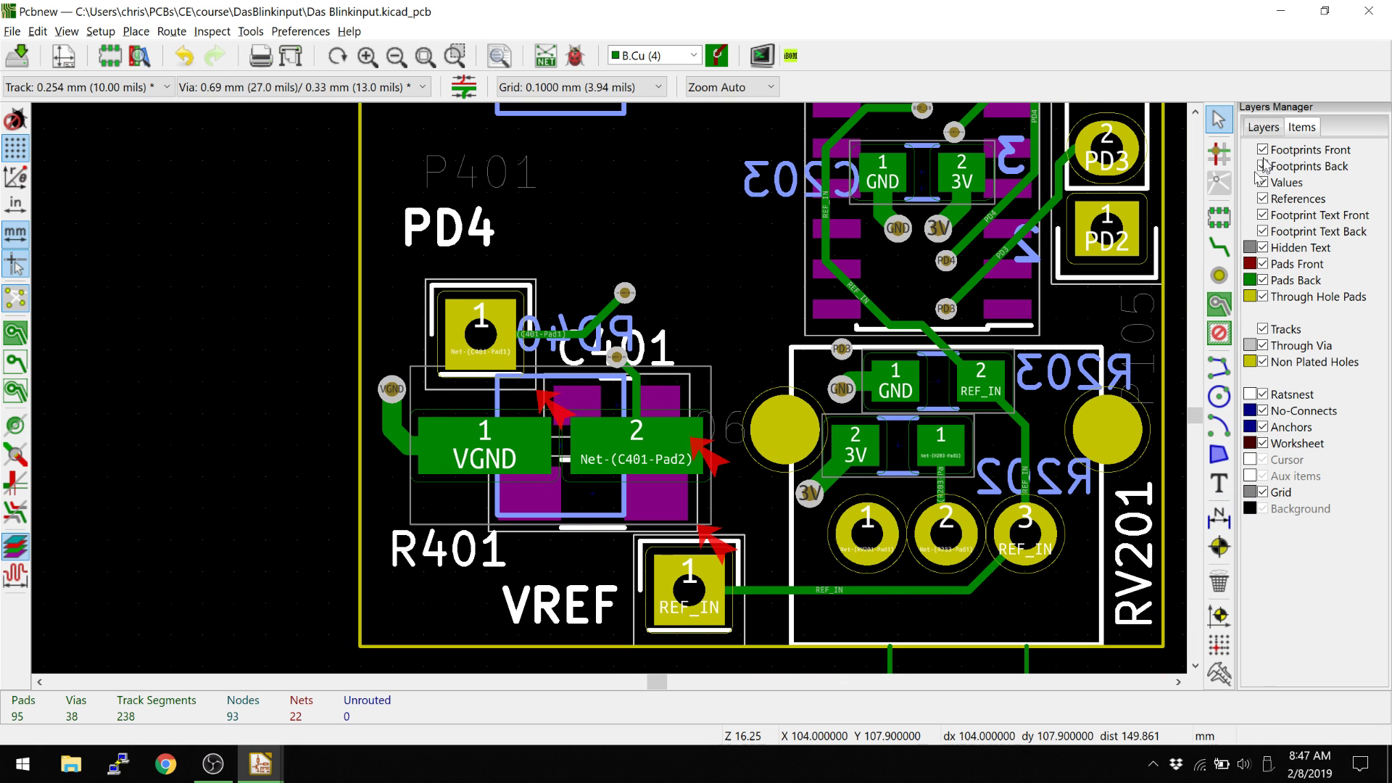
{"action": "left_click", "coordinate": [1266, 127]}
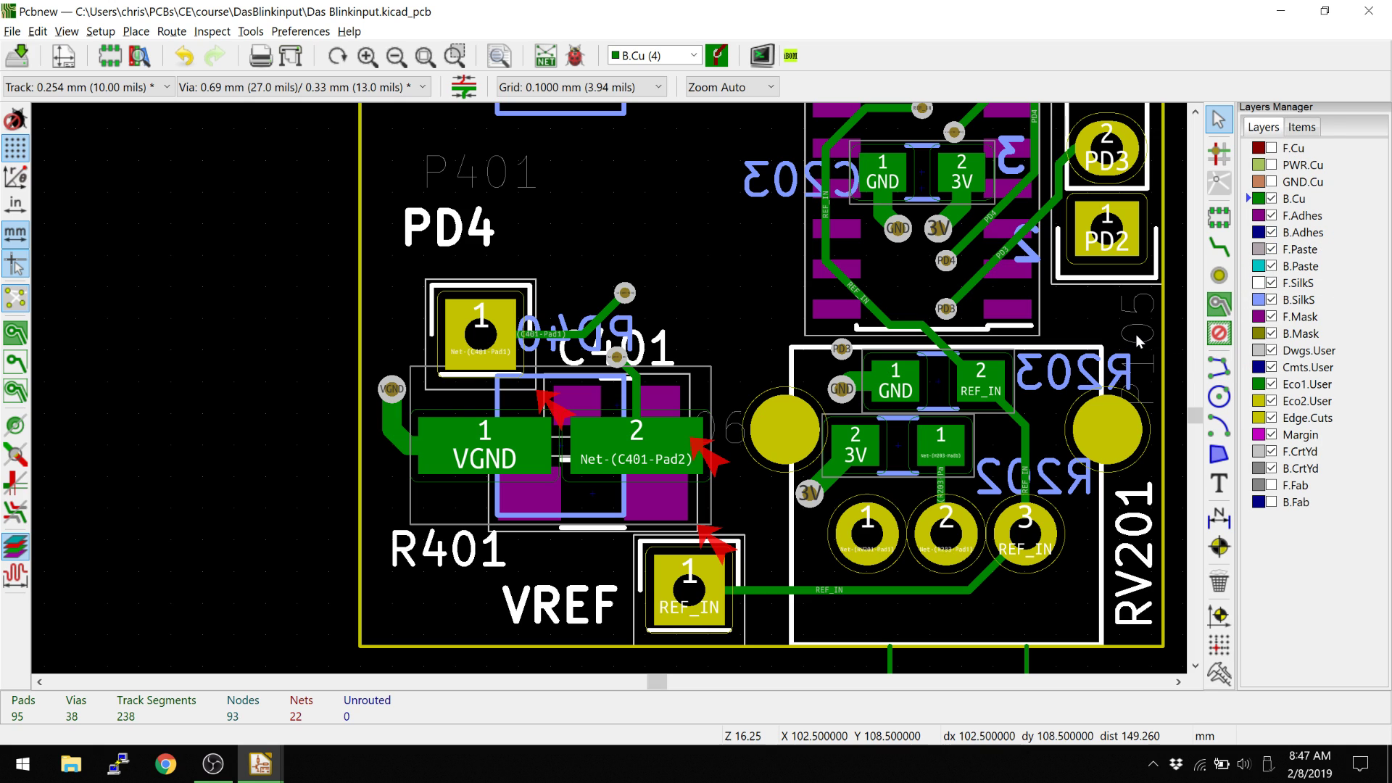
{"action": "left_click", "coordinate": [1219, 332]}
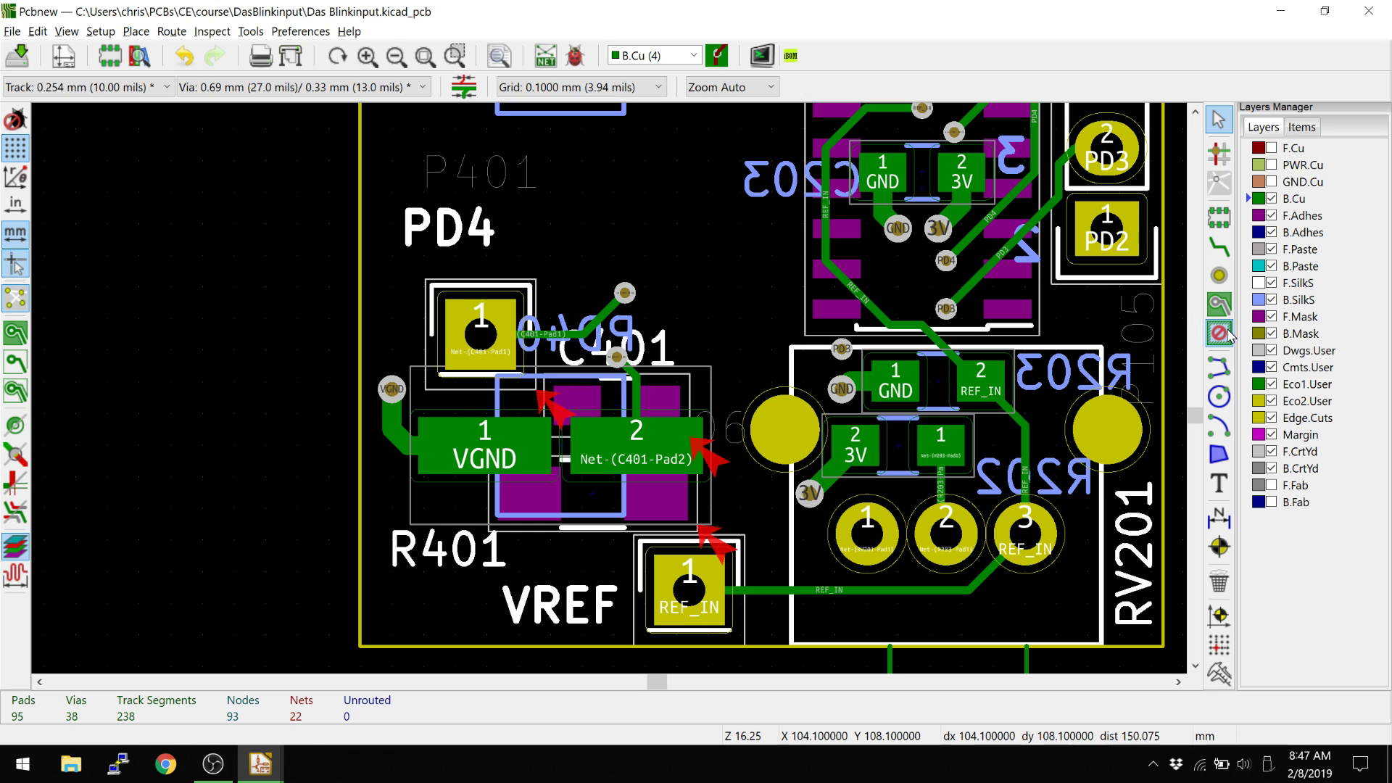
{"action": "left_click", "coordinate": [298, 261]}
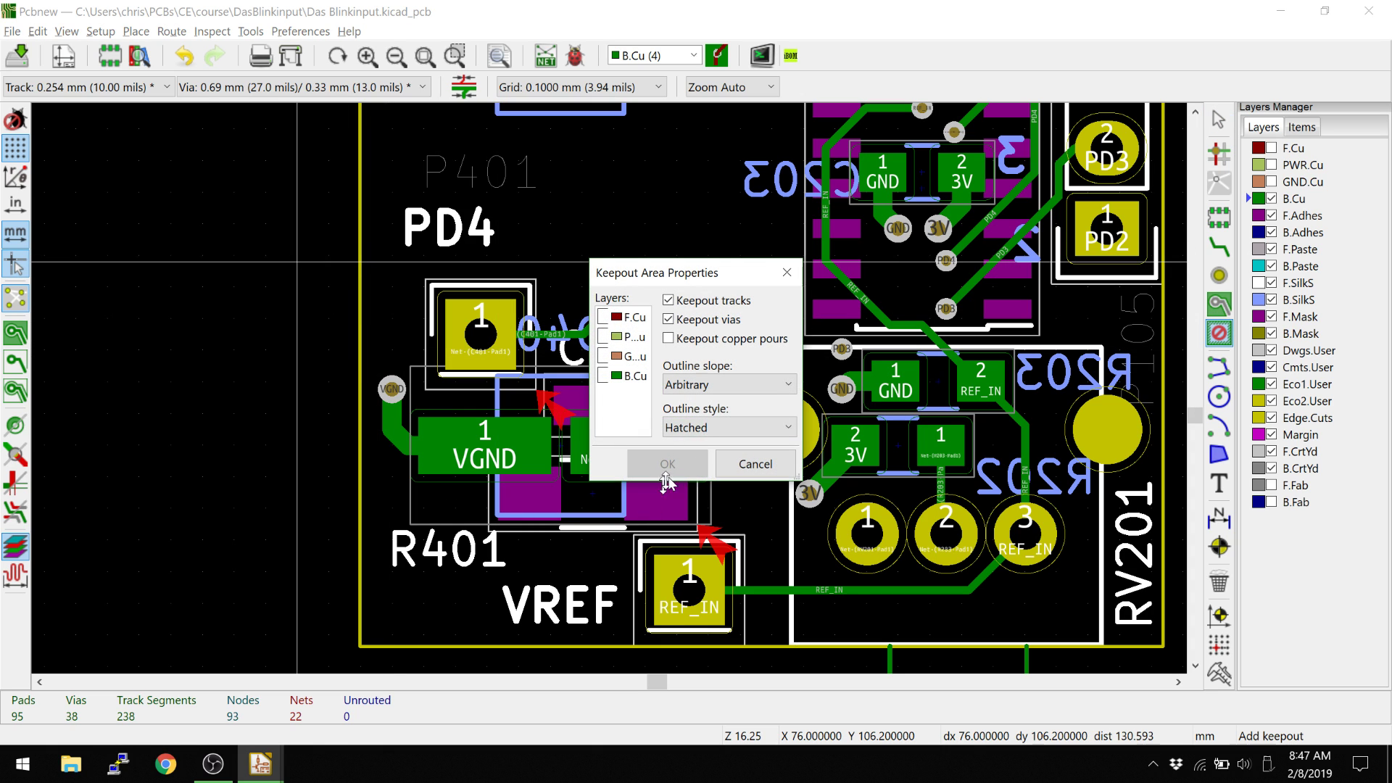
{"action": "left_click", "coordinate": [787, 268]}
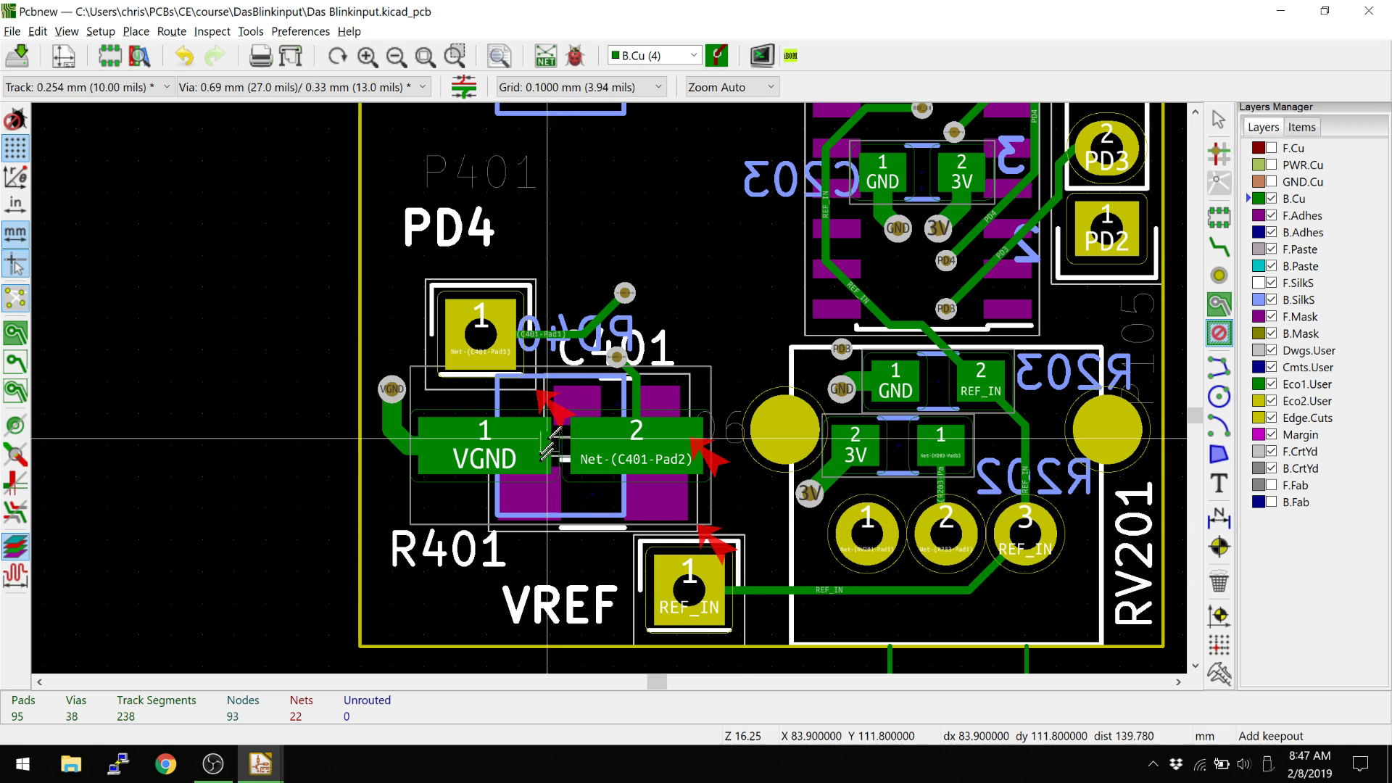
{"action": "key", "text": "Escape"}
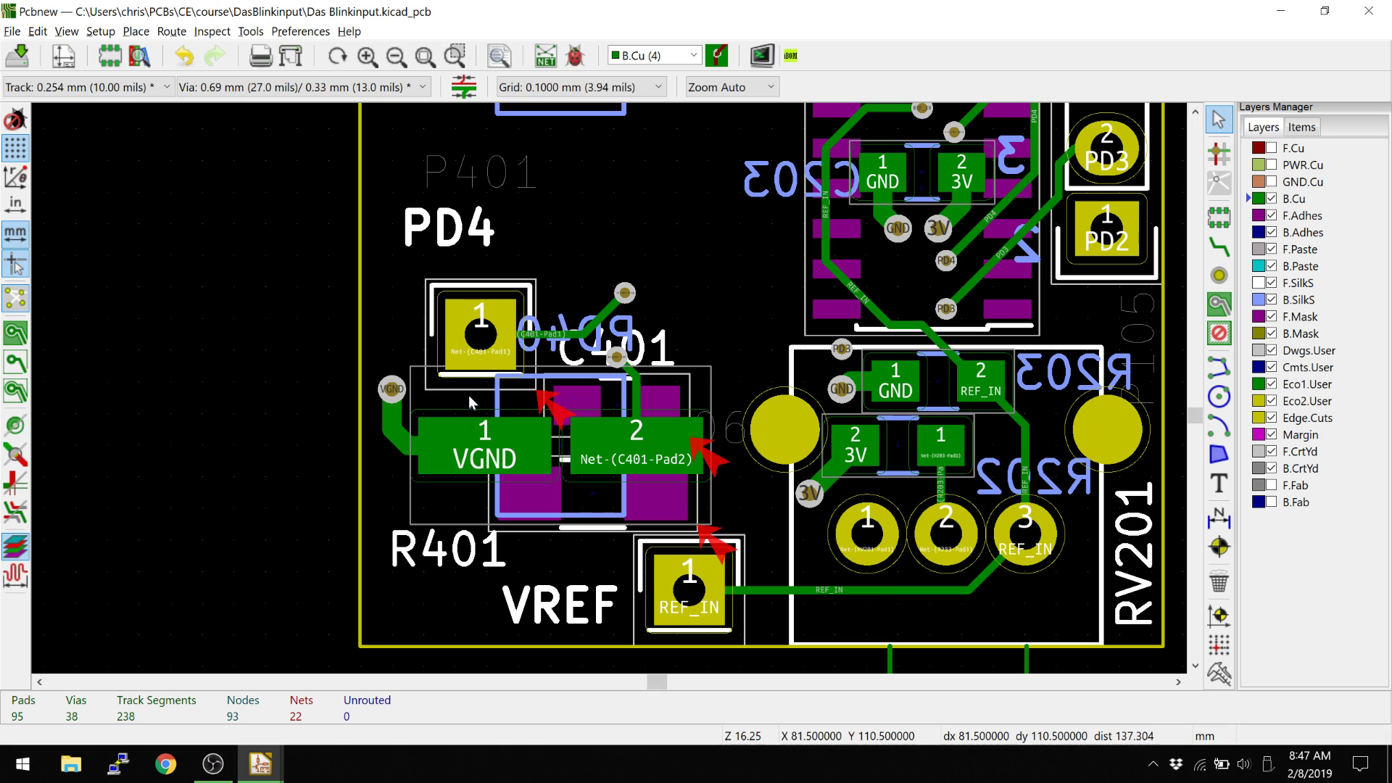
{"action": "middle_click_drag", "start_coordinate": [404, 408], "coordinate": [338, 382]}
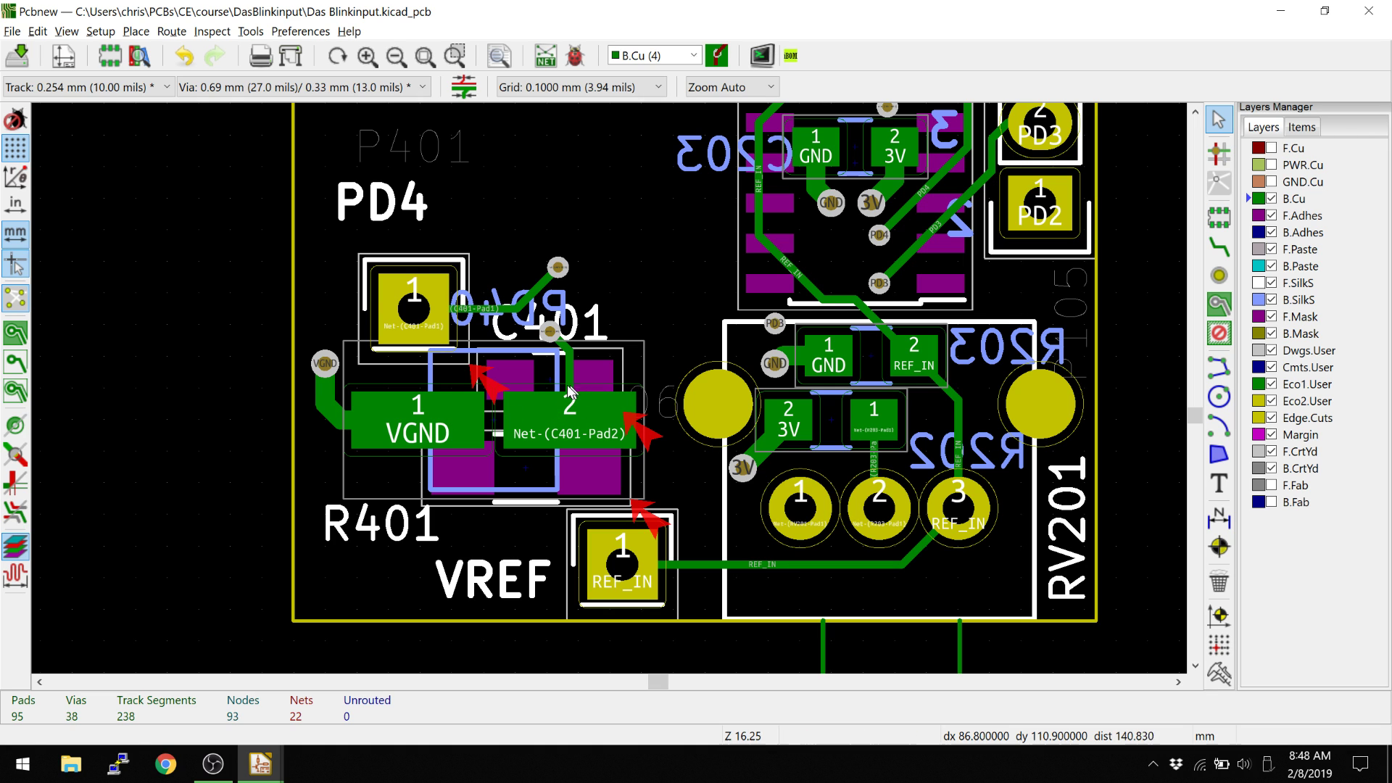
{"action": "middle_click_drag", "start_coordinate": [488, 406], "coordinate": [564, 414]}
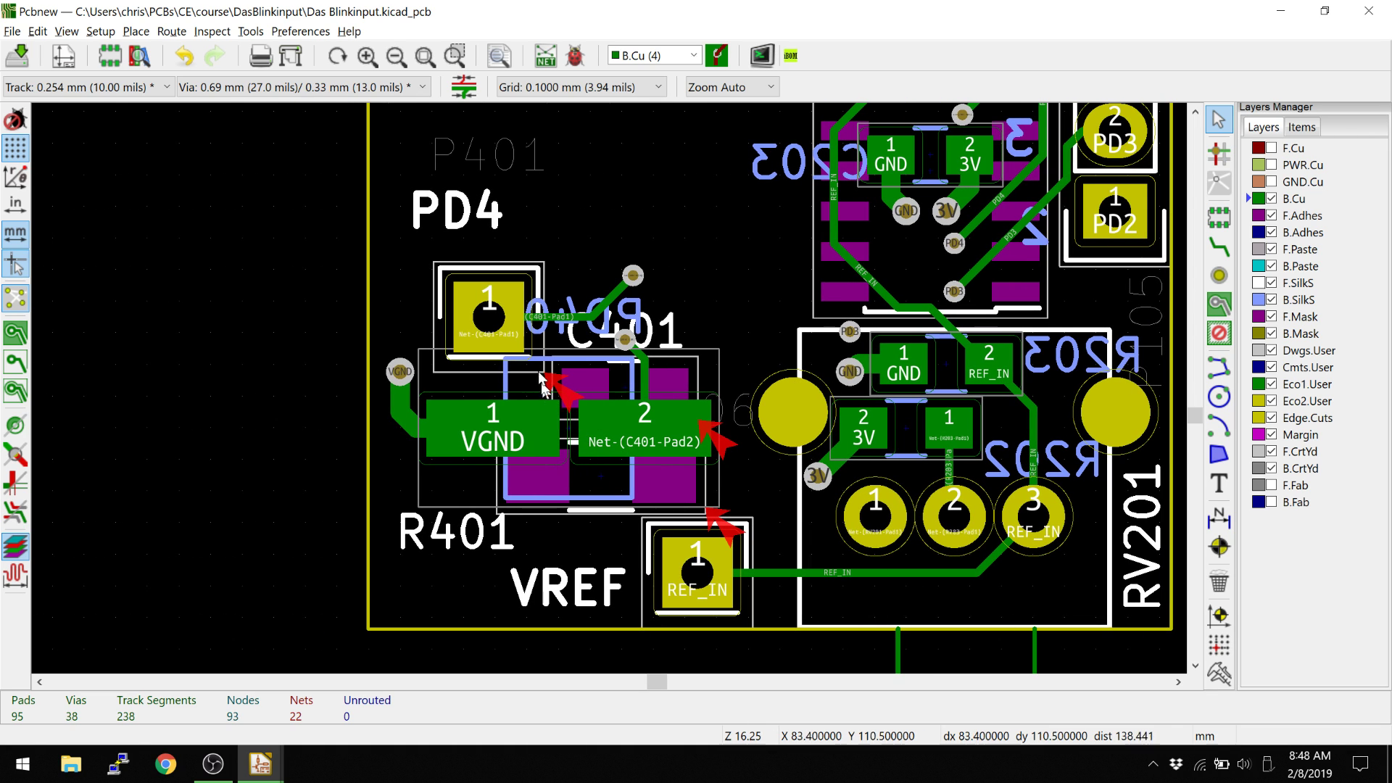